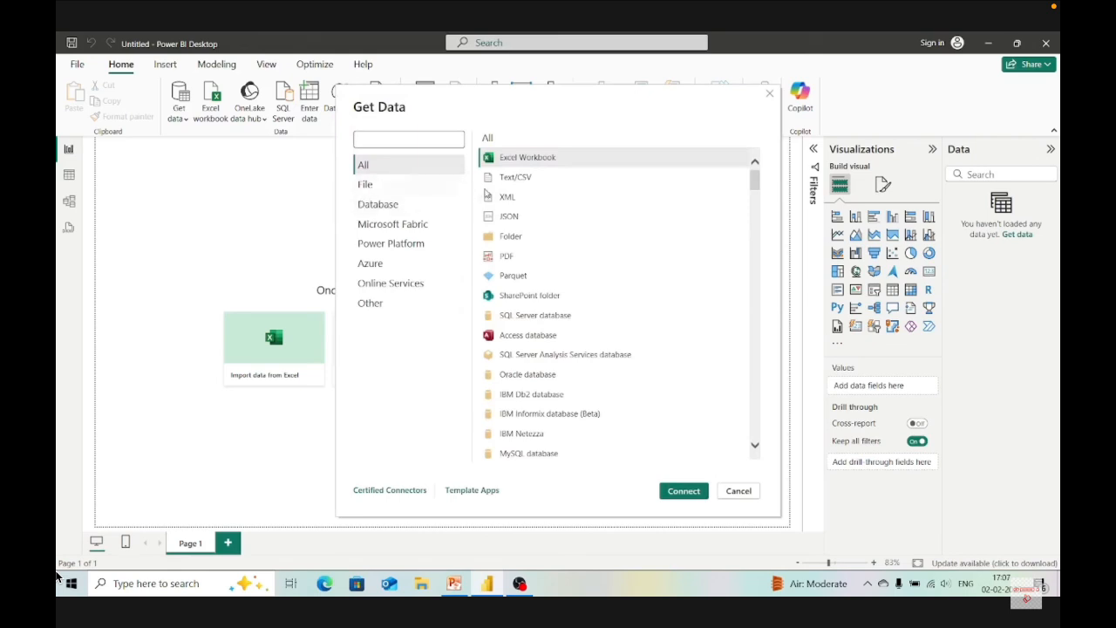
- Import the Text/CSV file sample_sales_data from Downloads and open it for transformation in Power Query Editor
click(517, 179)
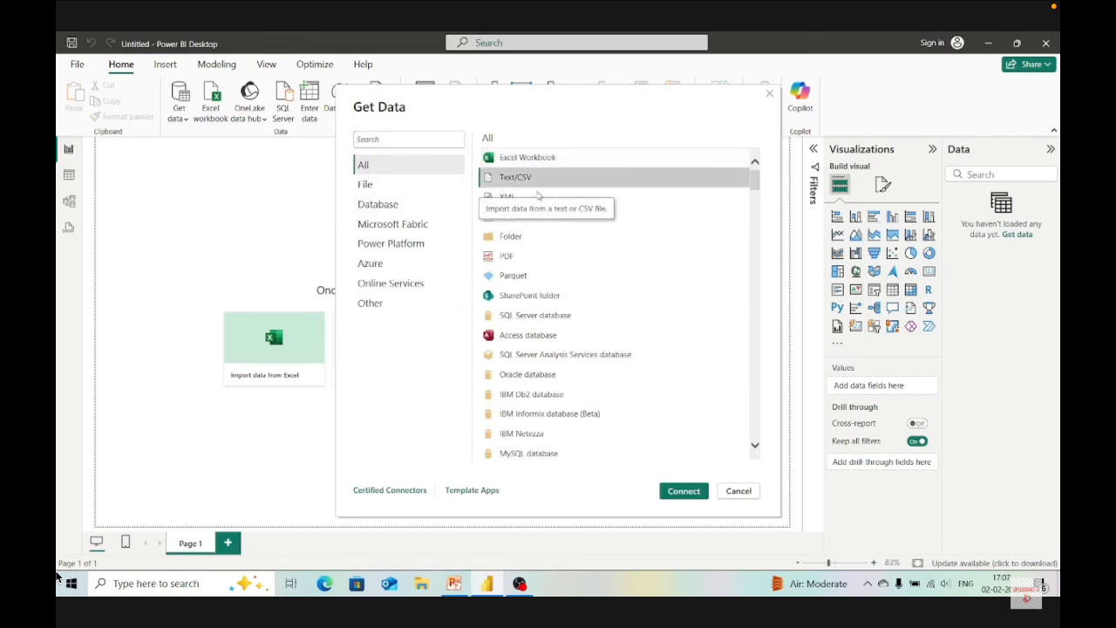
click(681, 492)
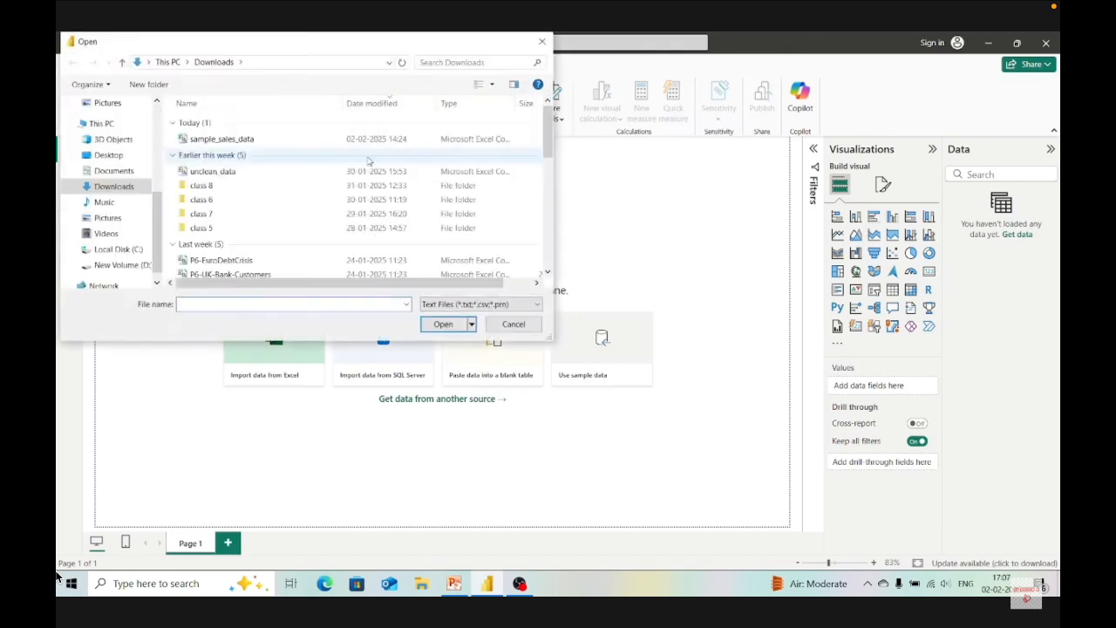
click(271, 139)
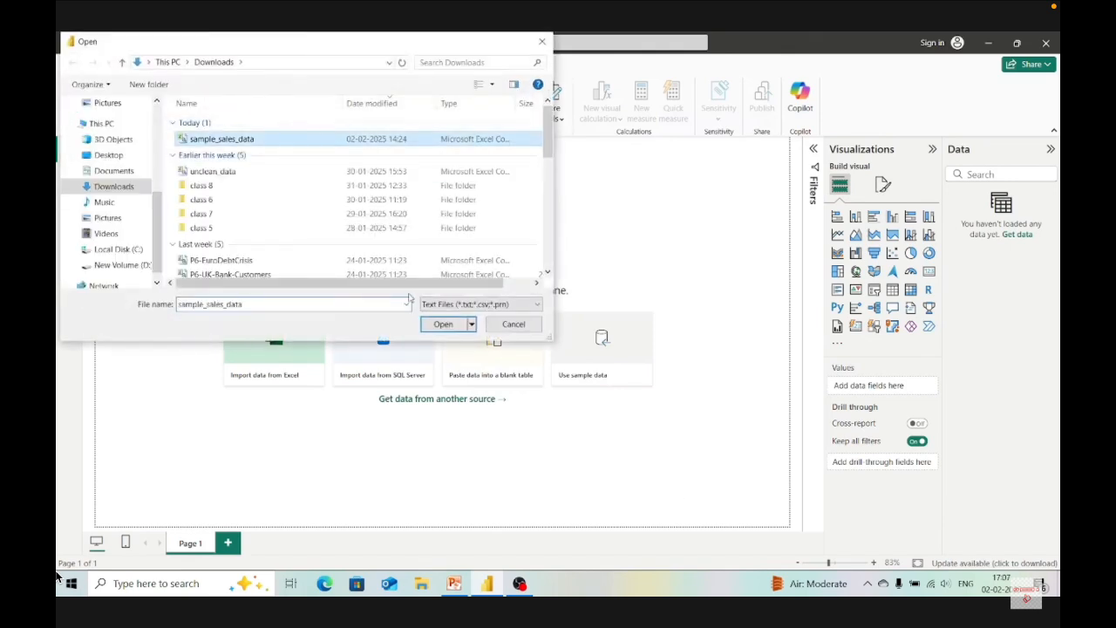
click(446, 325)
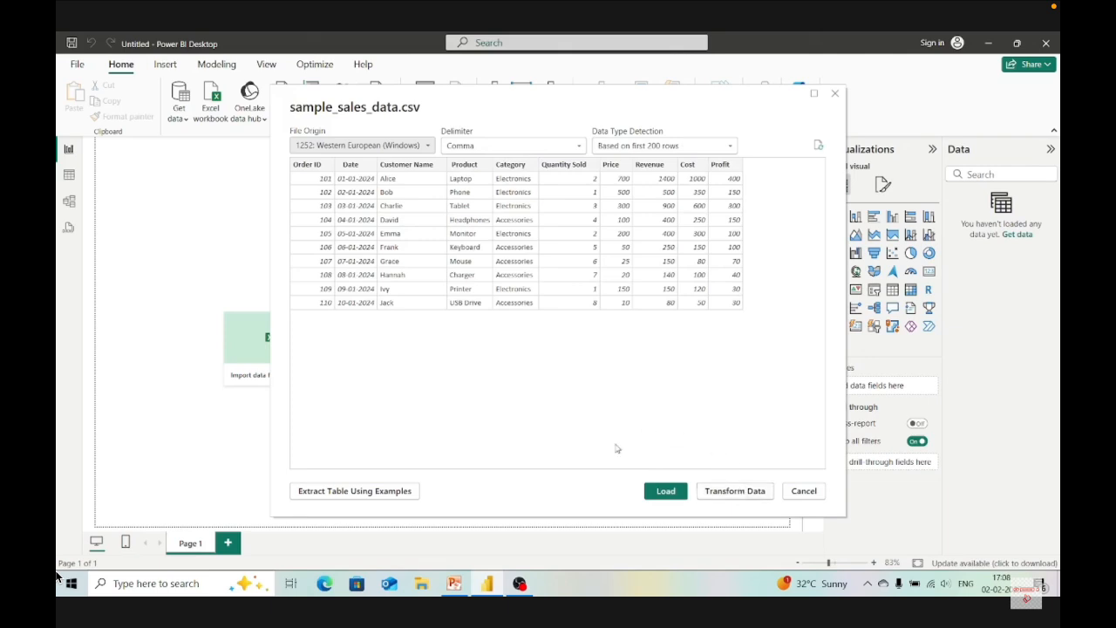
click(730, 494)
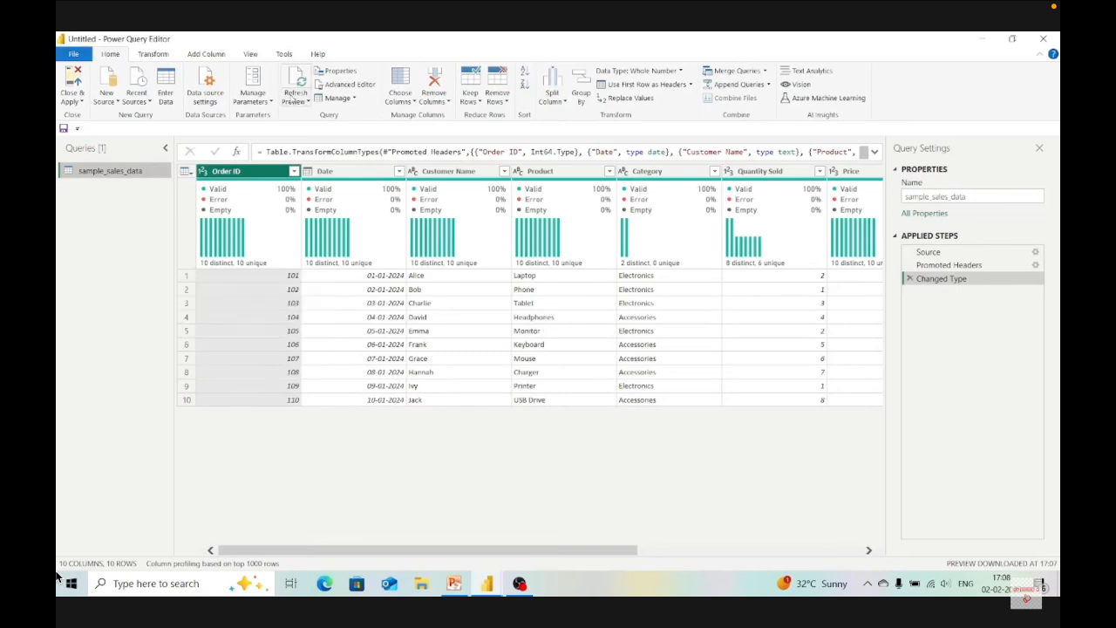
- Review the data preview options and the column quality and distribution across all columns of sample_sales_data
click(204, 56)
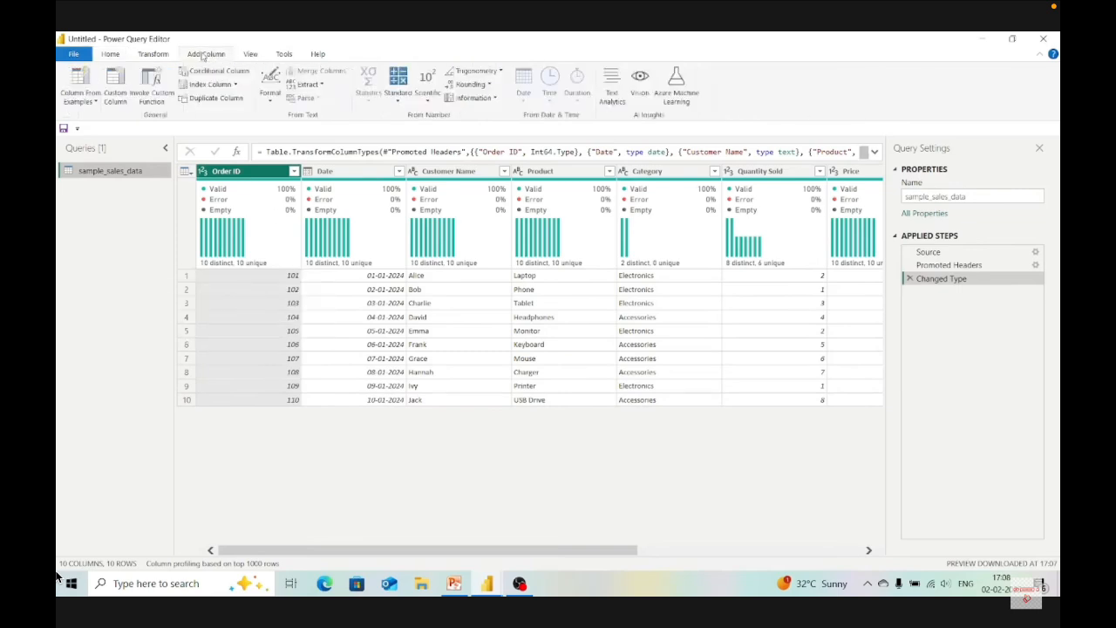
click(252, 55)
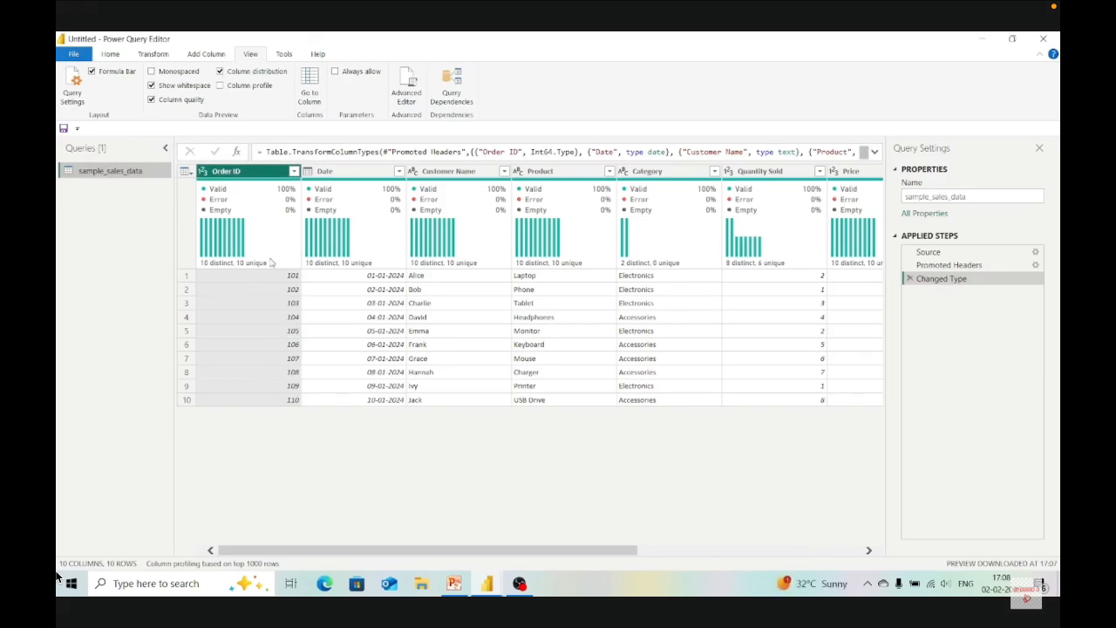
mouse_move(249, 202)
scroll(563, 369, right, 5)
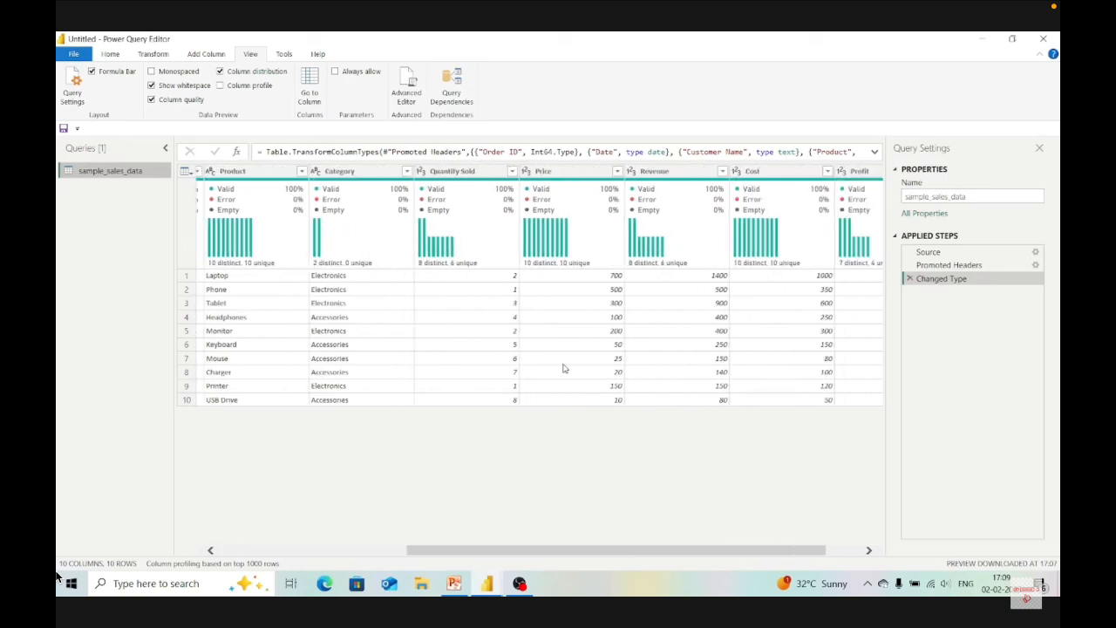
scroll(611, 351, right, 2)
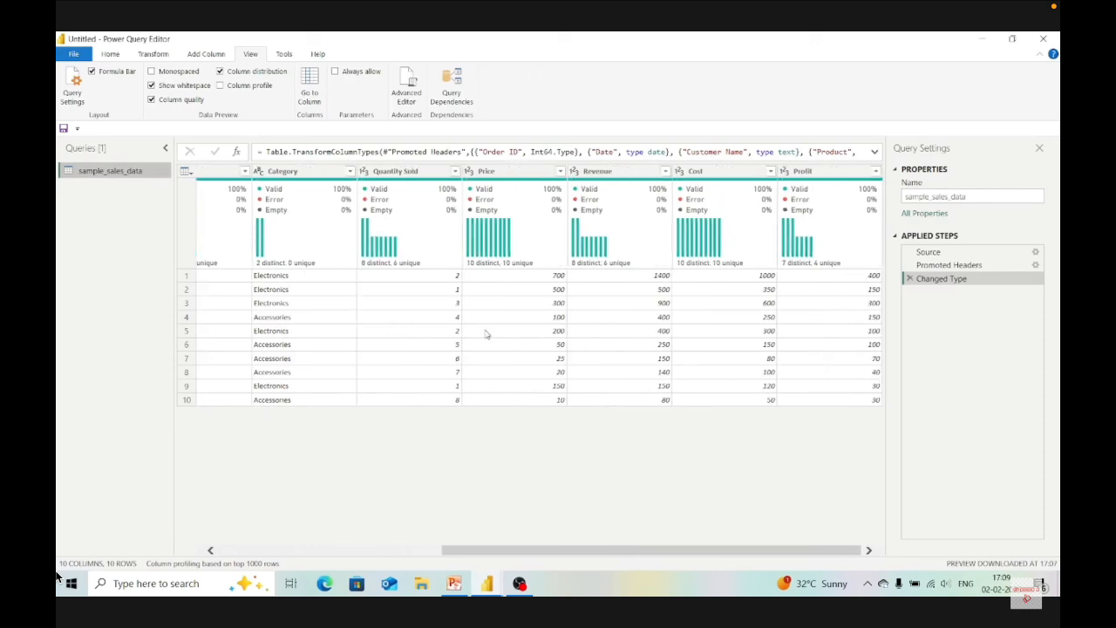
scroll(486, 334, left, 4)
scroll(487, 334, right, 3)
- Rename the sample_sales_data query as Sales
click(973, 197)
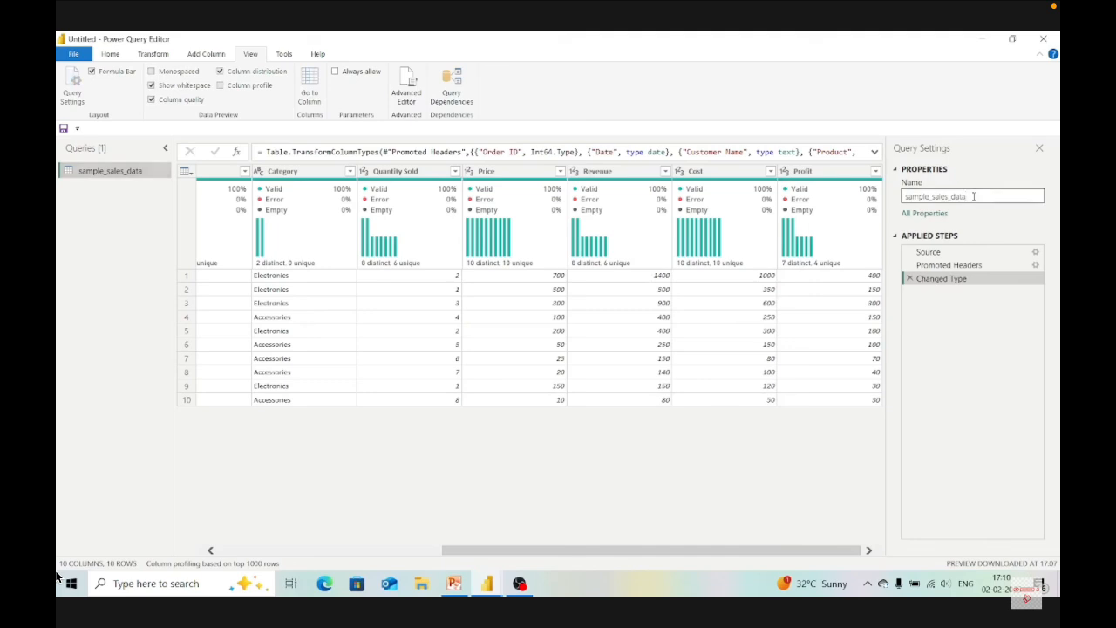
key(BackSpace)
key(BackSpace)
key(BackSpace)
key(BackSpace)
key(BackSpace)
key(BackSpace)
key(BackSpace)
key(BackSpace)
key(BackSpace)
key(BackSpace)
key(BackSpace)
key(BackSpace)
key(BackSpace)
key(BackSpace)
key(Return)
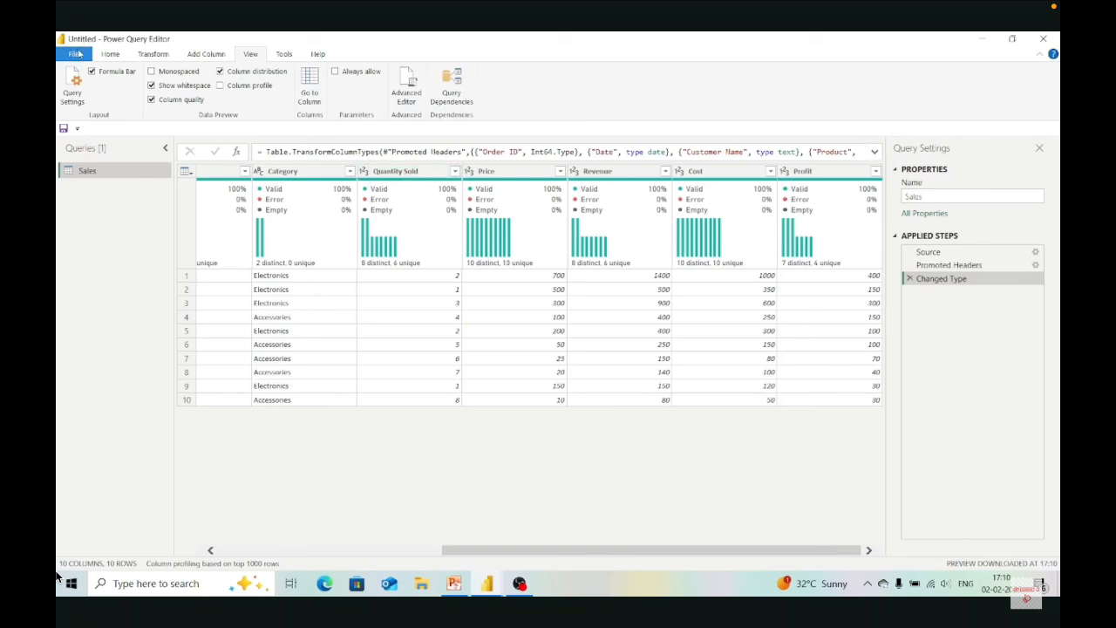
- Close Power Query Editor and apply the pending query changes to load the Sales table into the report
click(108, 58)
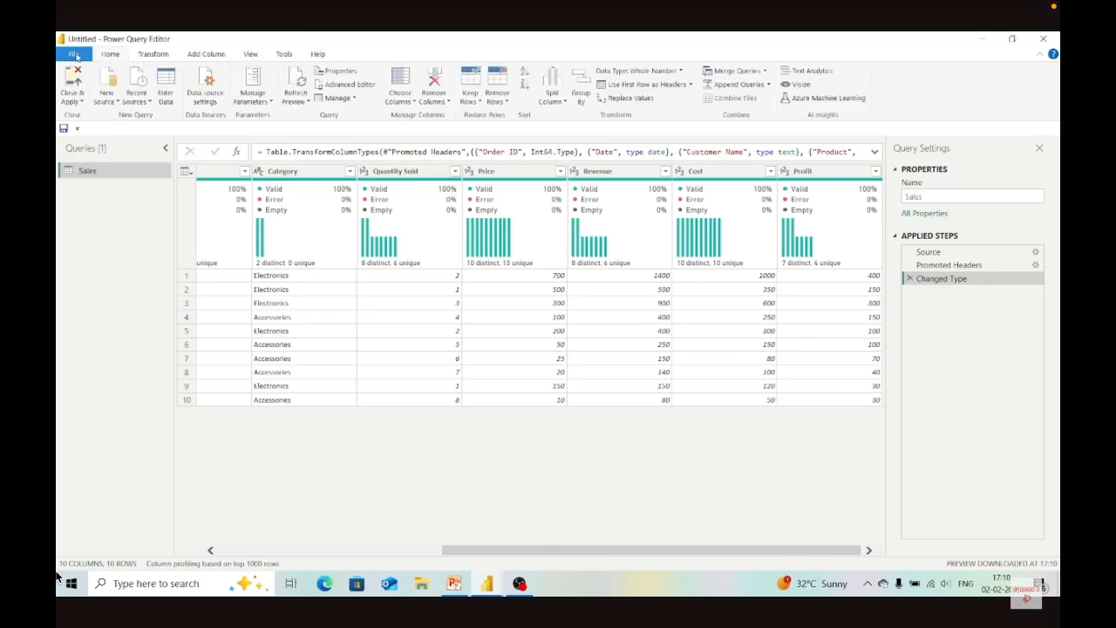
click(69, 101)
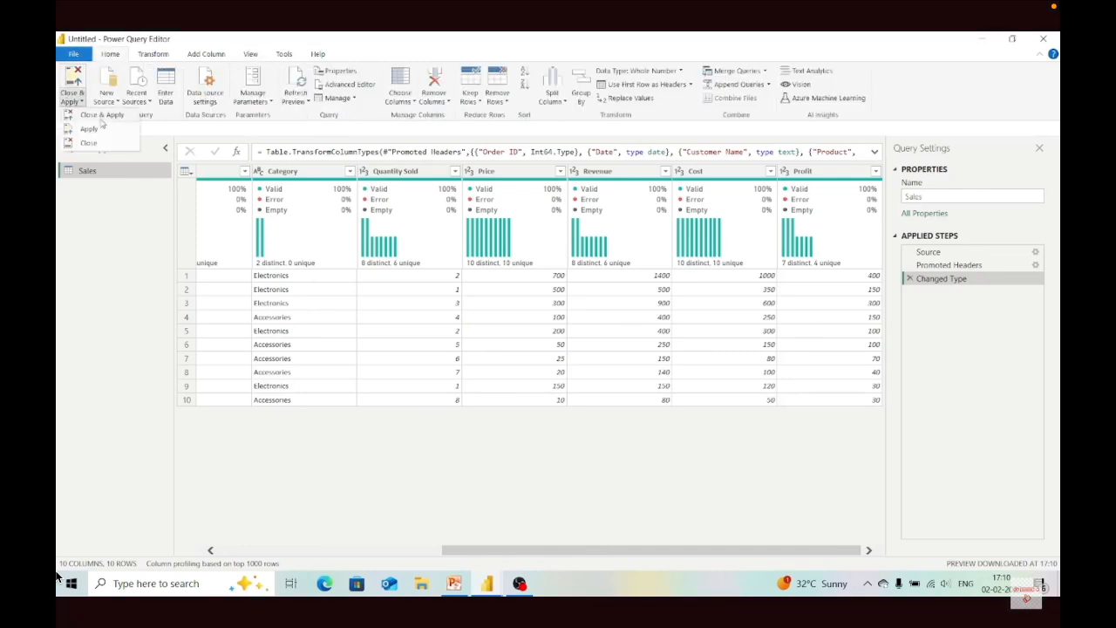
click(102, 121)
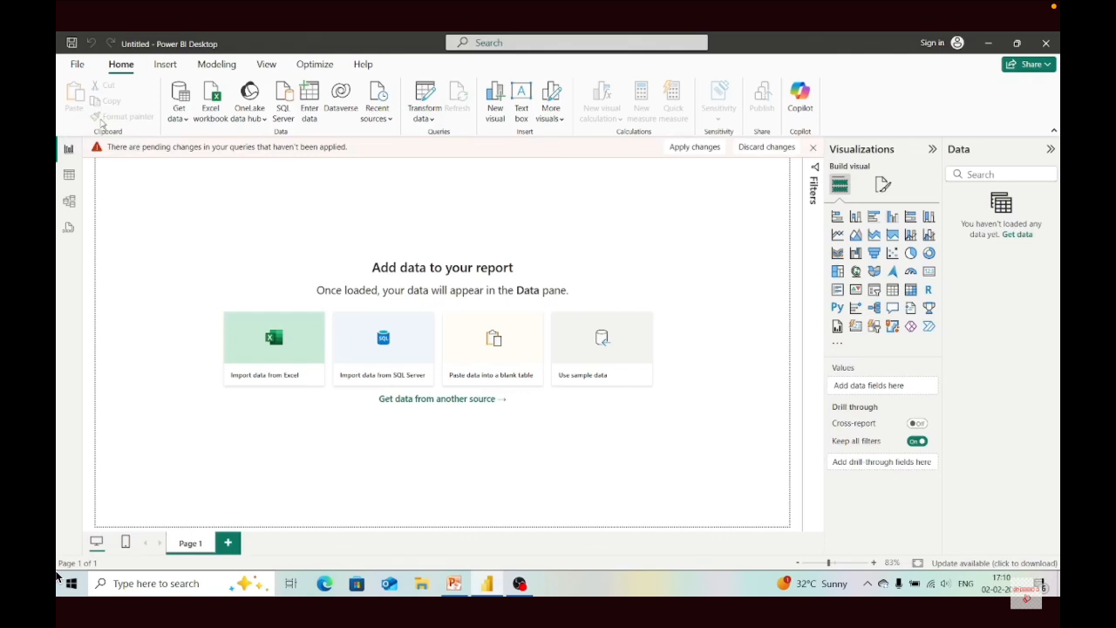
click(681, 151)
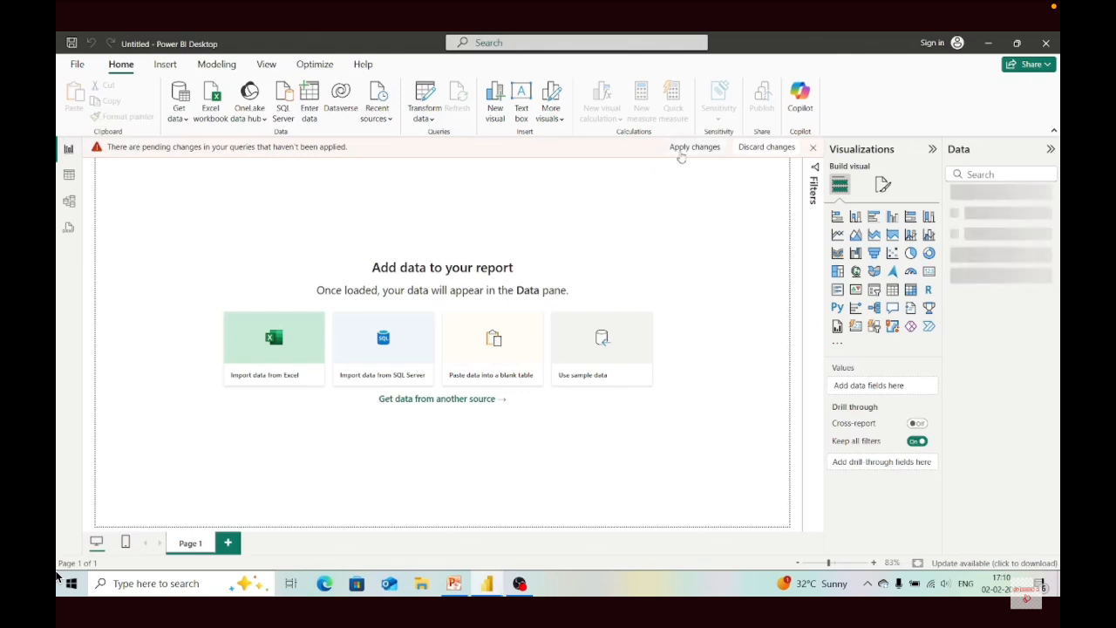
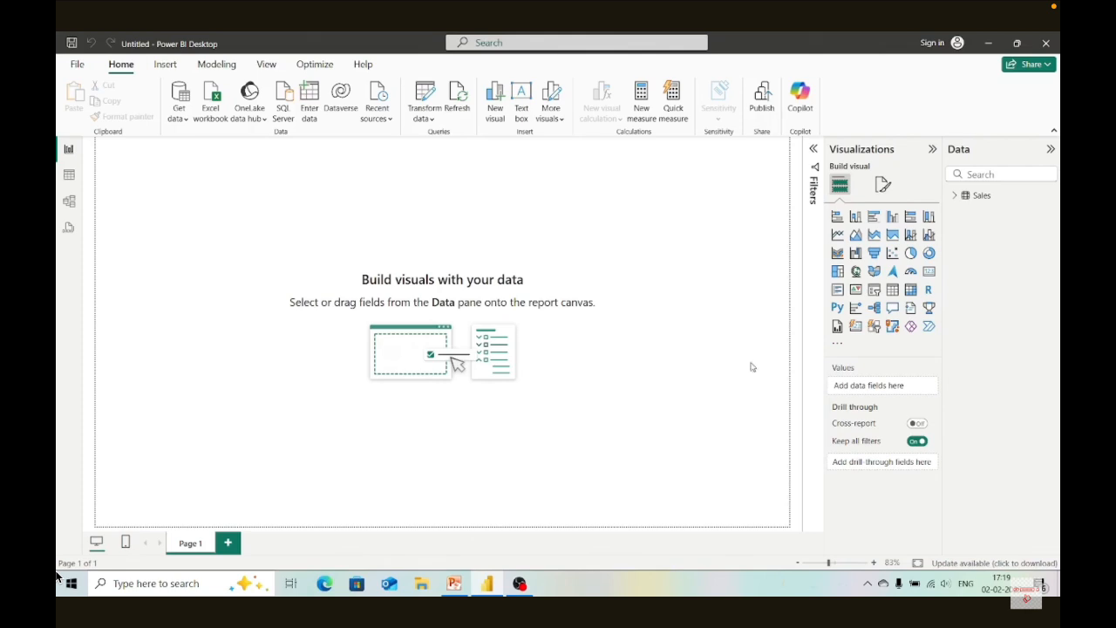
- Inspect the Sales table's fields in the model view and open its rows in the table view
click(69, 205)
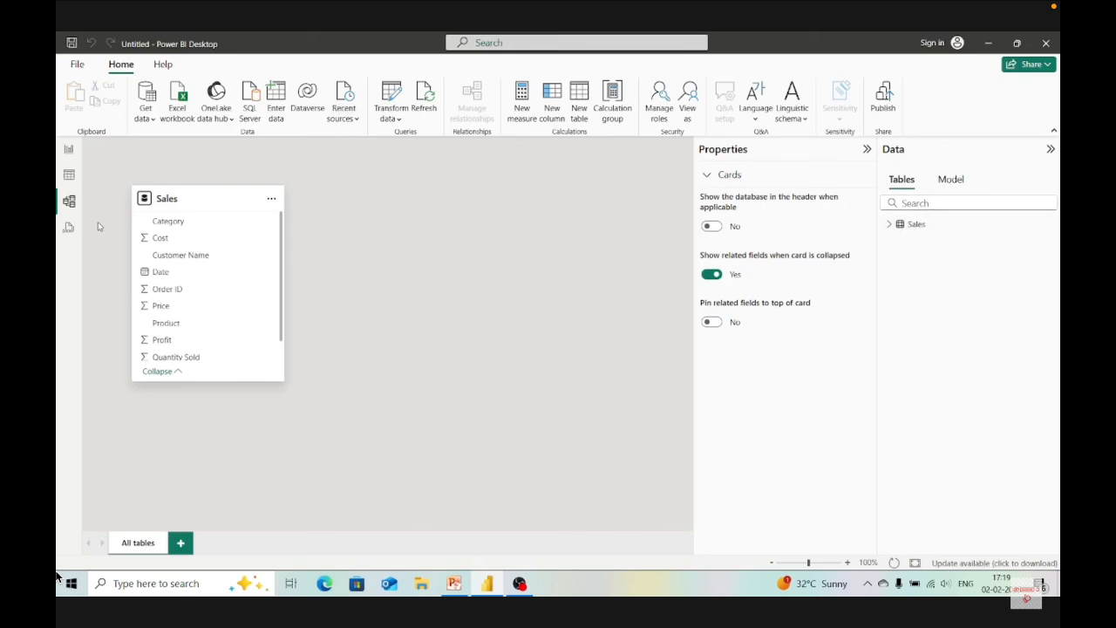
click(69, 176)
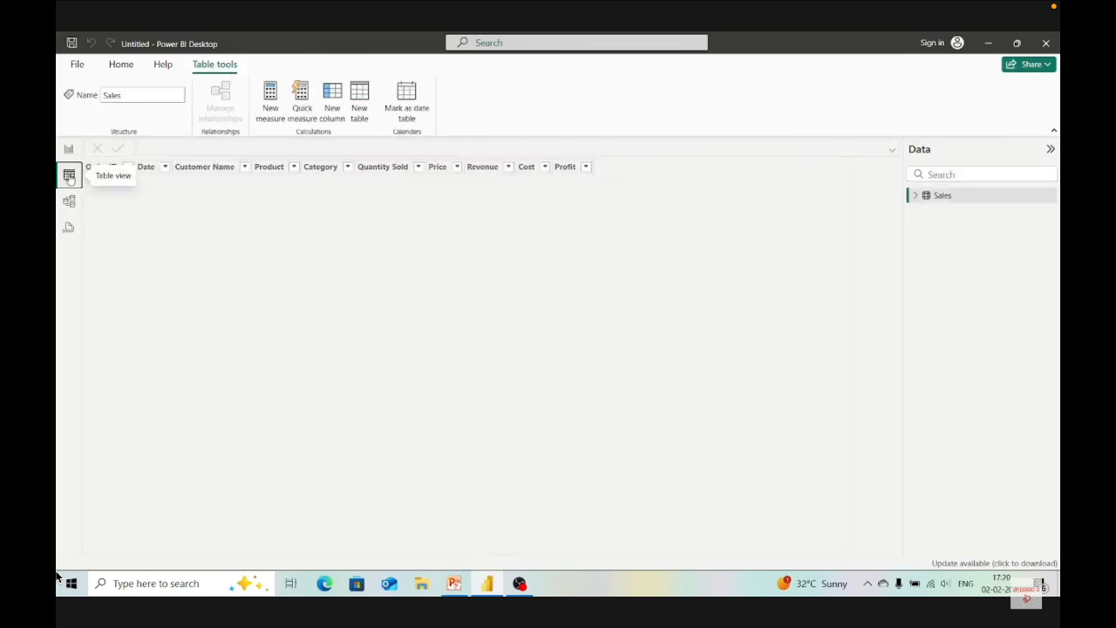
click(149, 174)
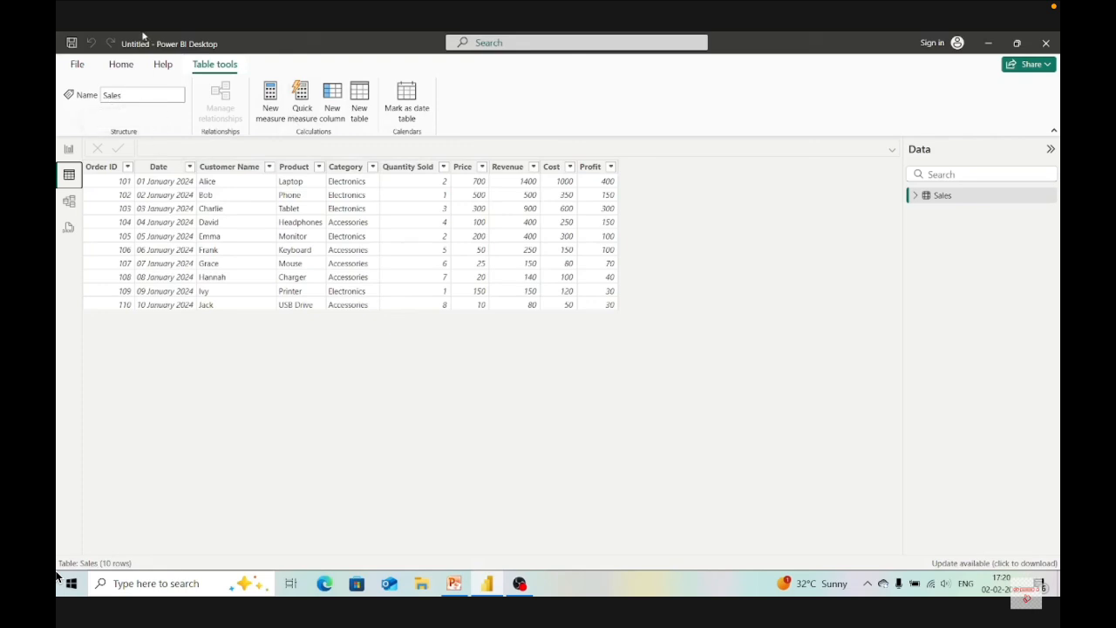
- Add a calculated column to the Sales table with the formula TotalSales = SUM(Sales[Revenue])
click(132, 66)
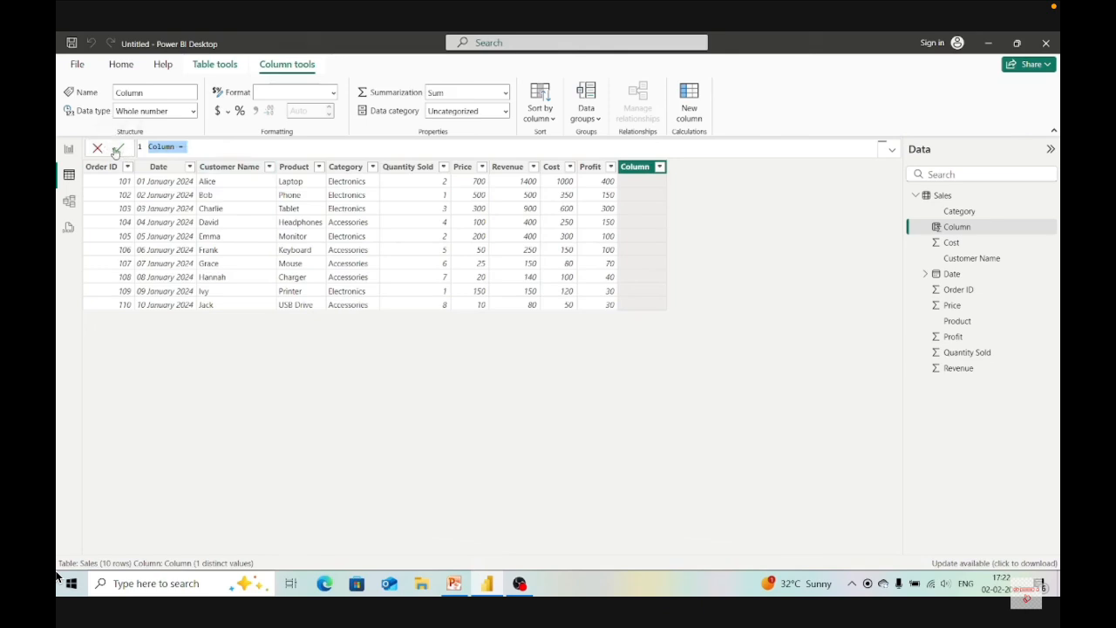
click(195, 147)
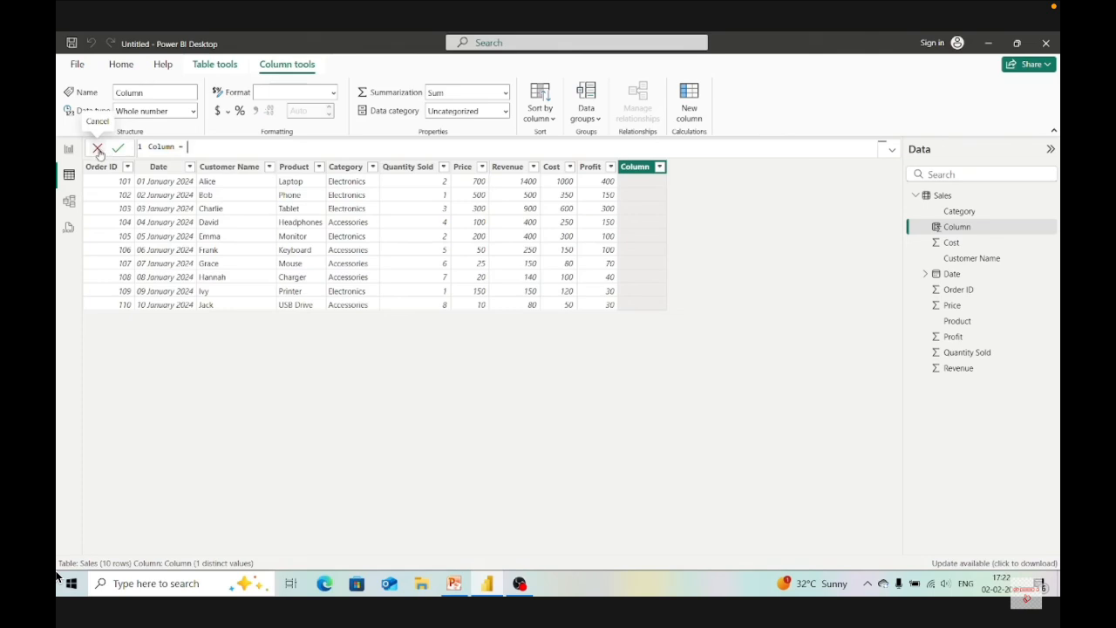
double_click(173, 146)
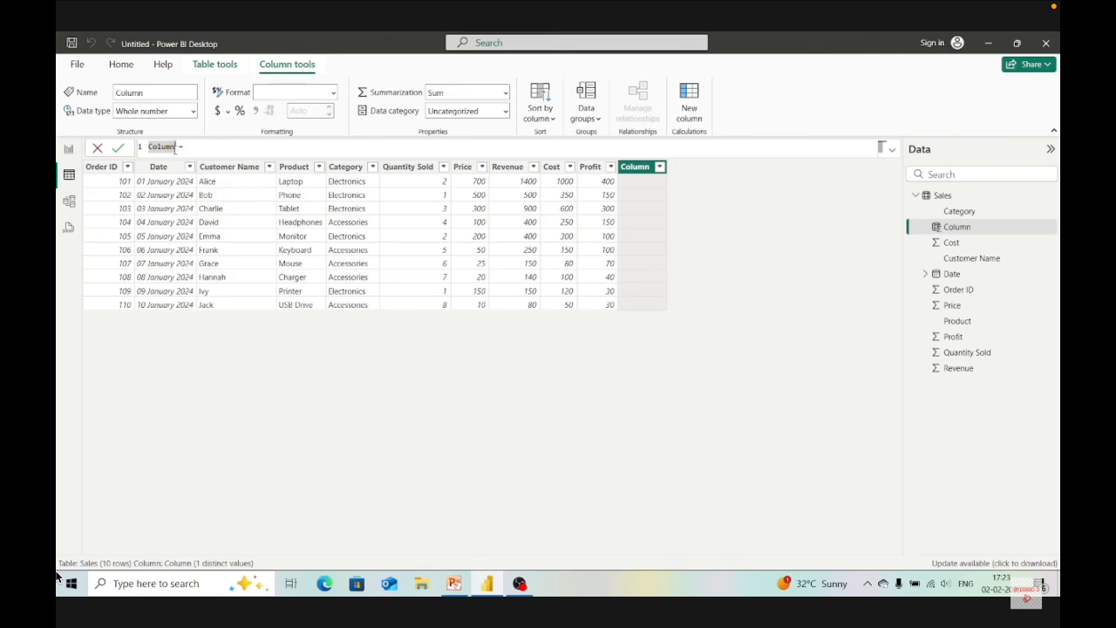
key(BackSpace)
key(BackSpace)
key(BackSpace)
key(BackSpace)
key(BackSpace)
key(BackSpace)
text(TotalSales)
click(204, 148)
text(Su)
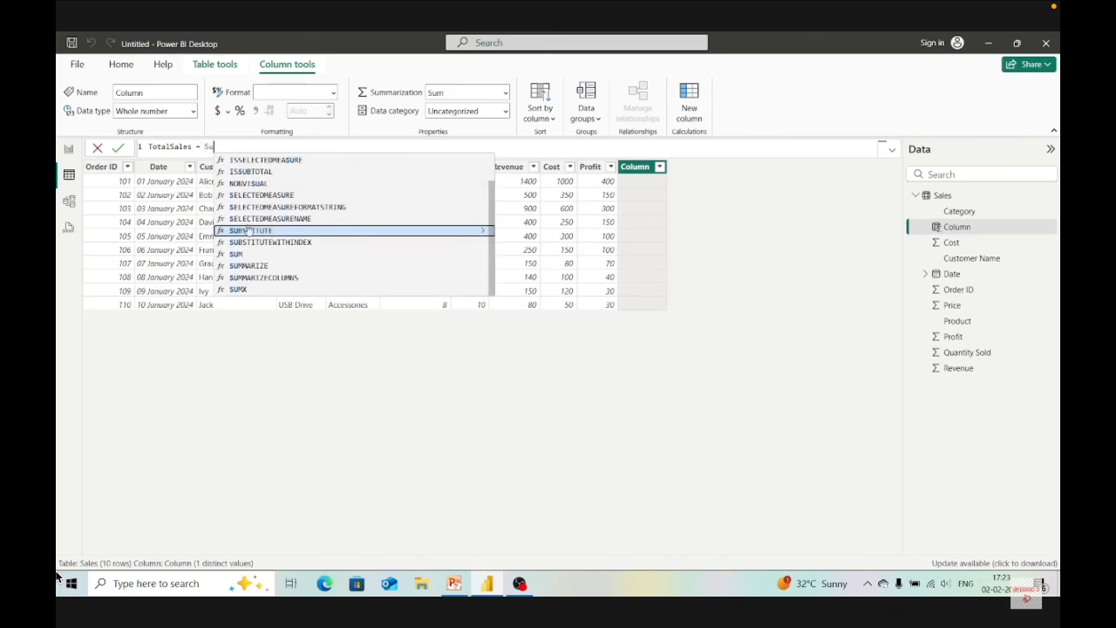
click(236, 255)
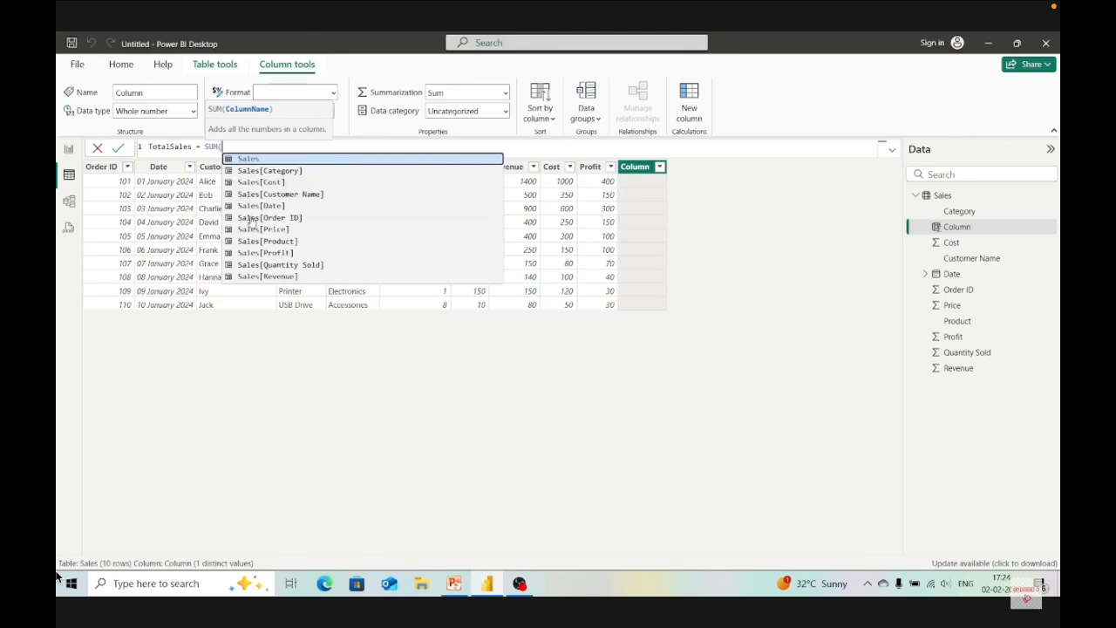
click(285, 276)
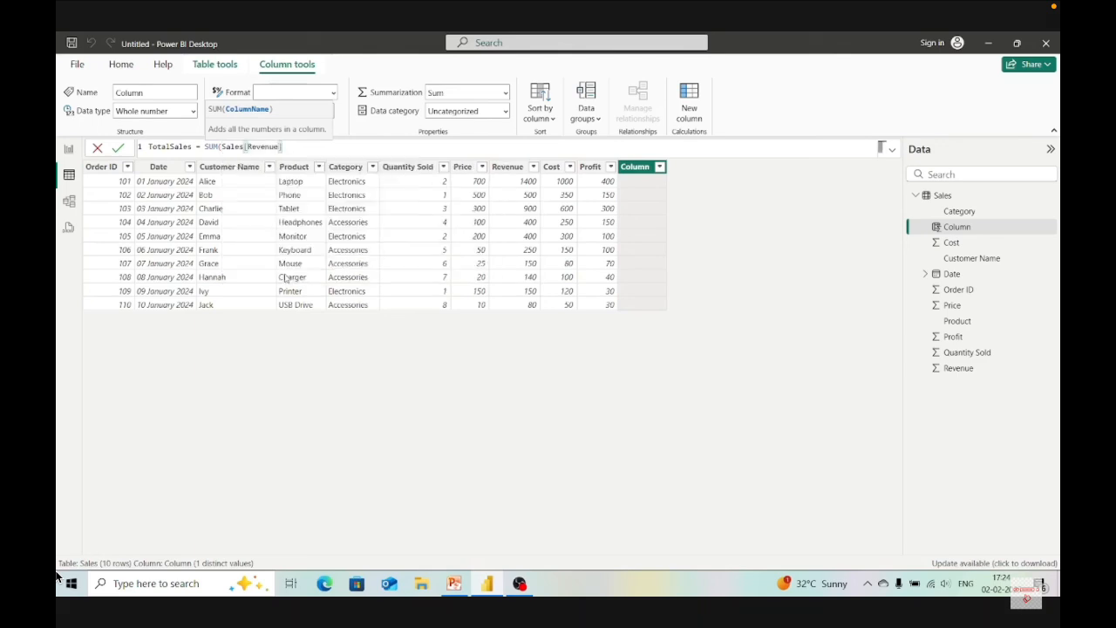
text()))
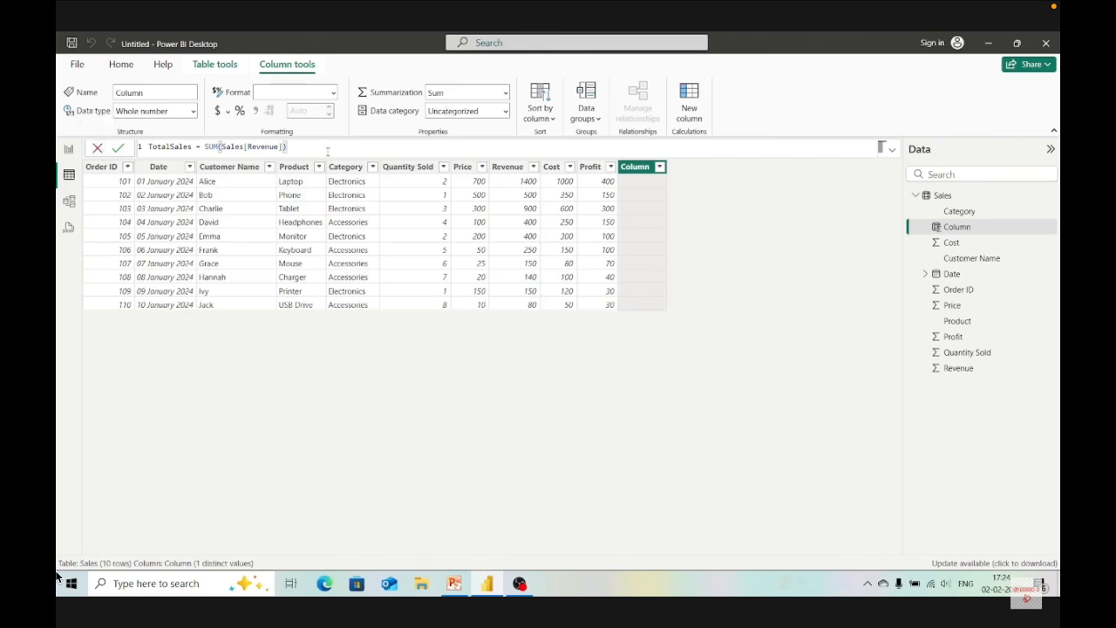
key(Return)
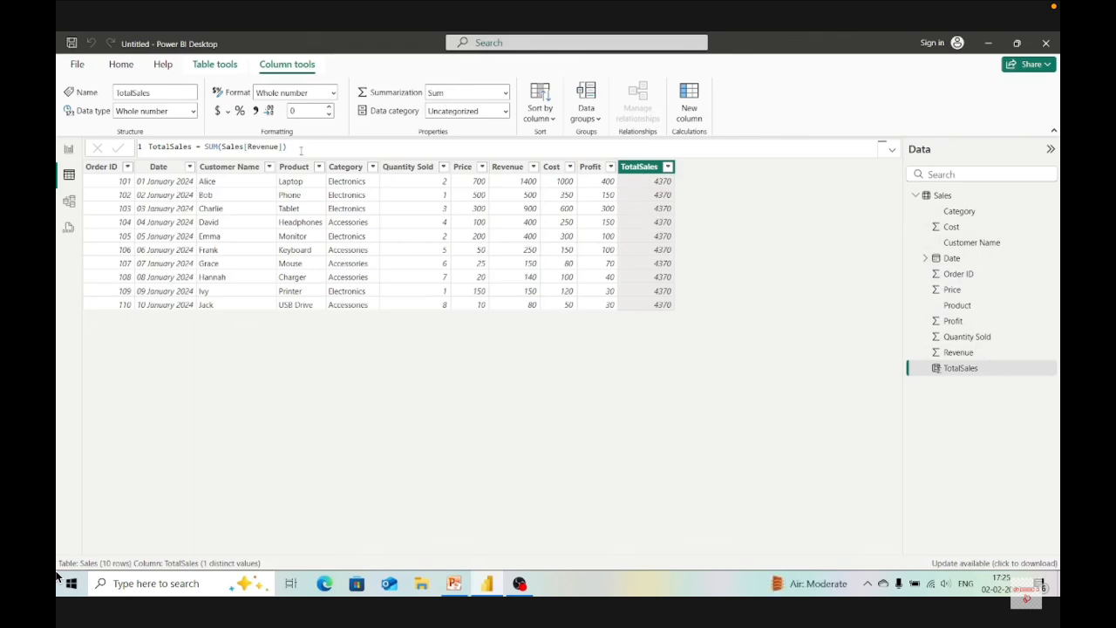
- Add another calculated column to the Sales table with the formula Avg = AVERAGE(Sales[Revenue])
click(689, 113)
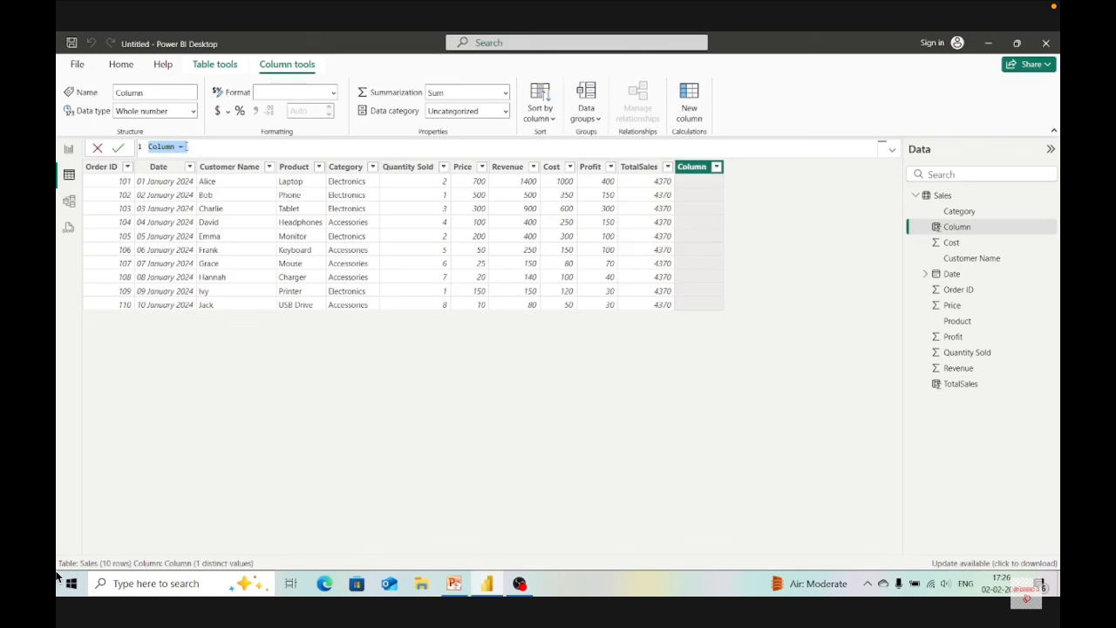
click(178, 146)
key(BackSpace)
key(BackSpace)
key(BackSpace)
key(BackSpace)
key(BackSpace)
key(BackSpace)
key(BackSpace)
key(BackSpace)
text(Avg = a)
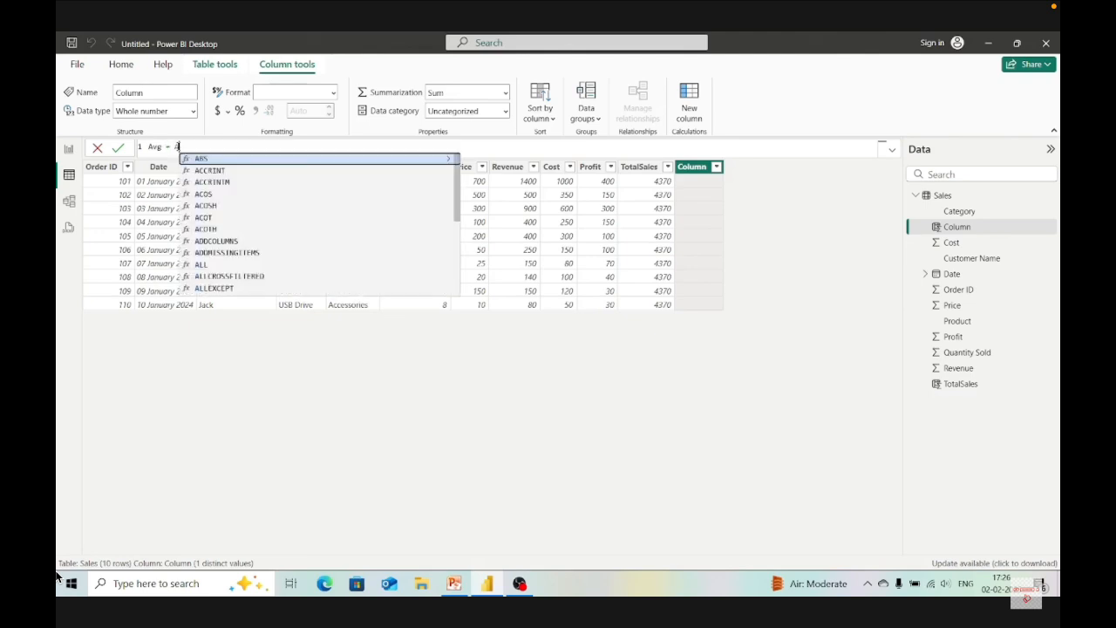
text(v)
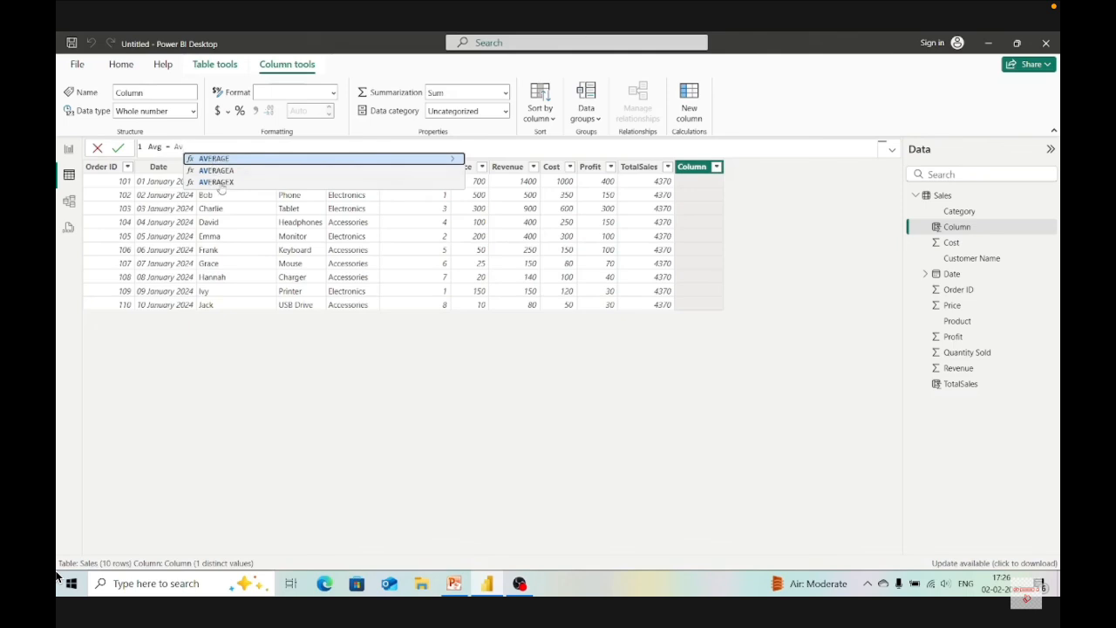
click(222, 159)
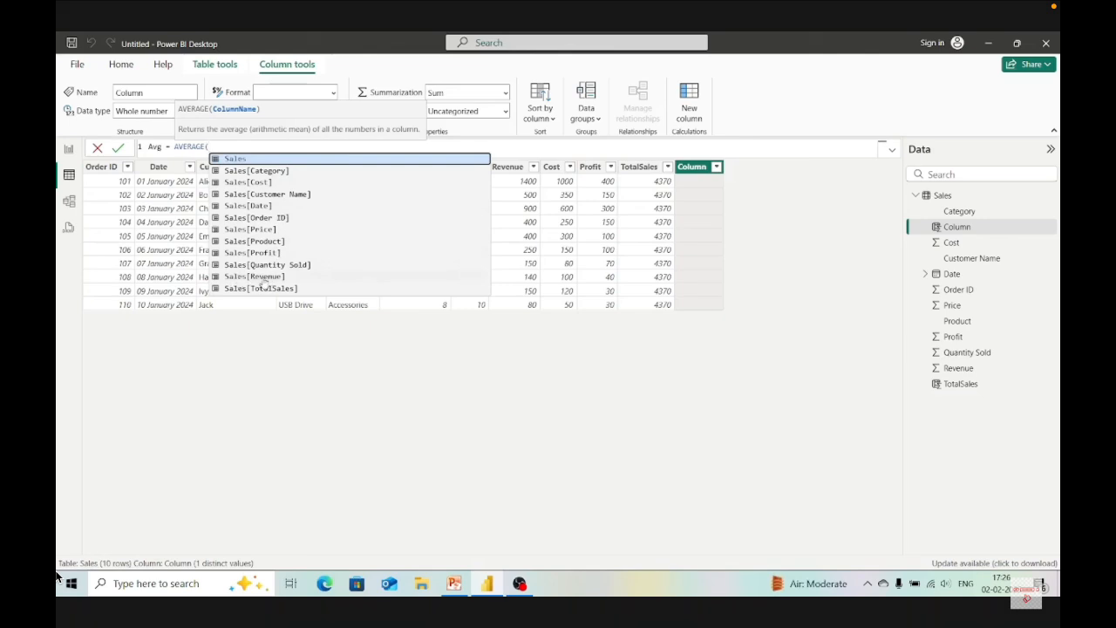
click(263, 276)
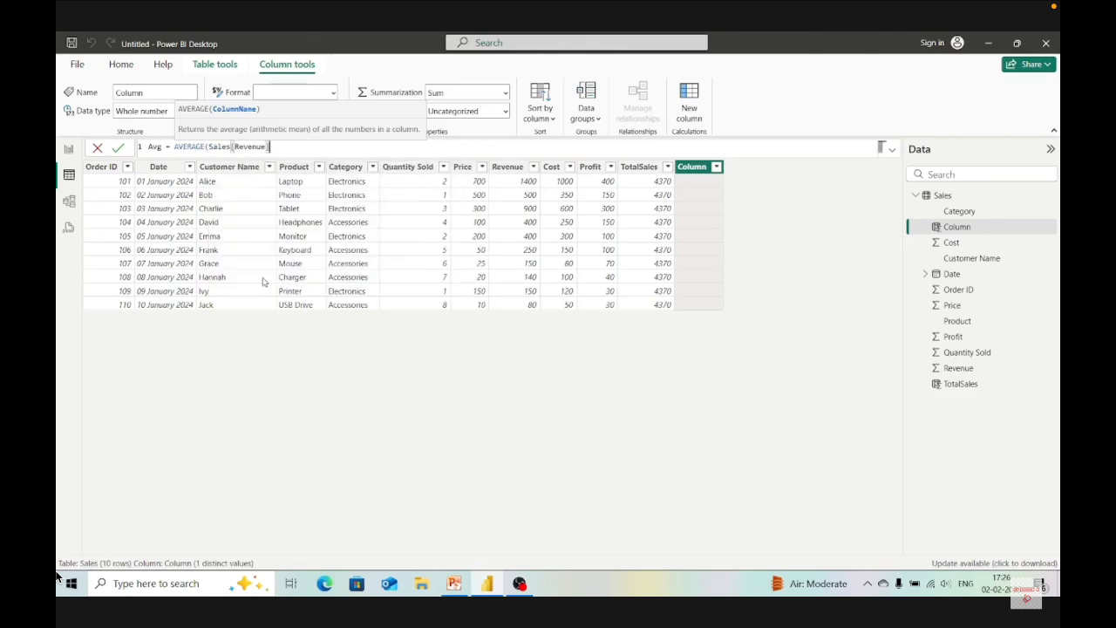
text())
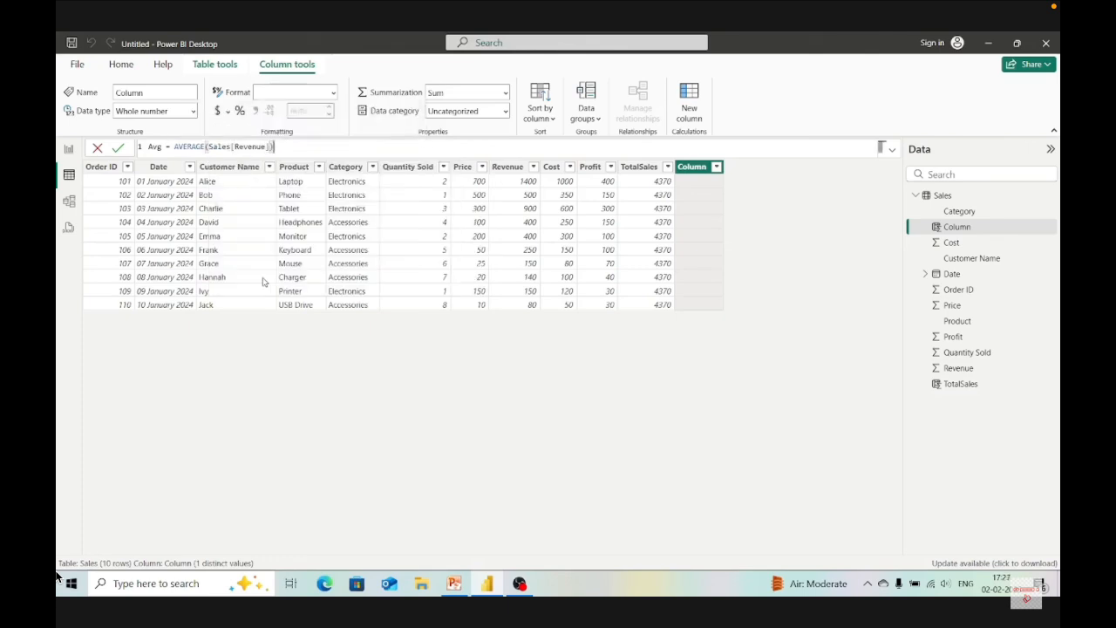
key(Return)
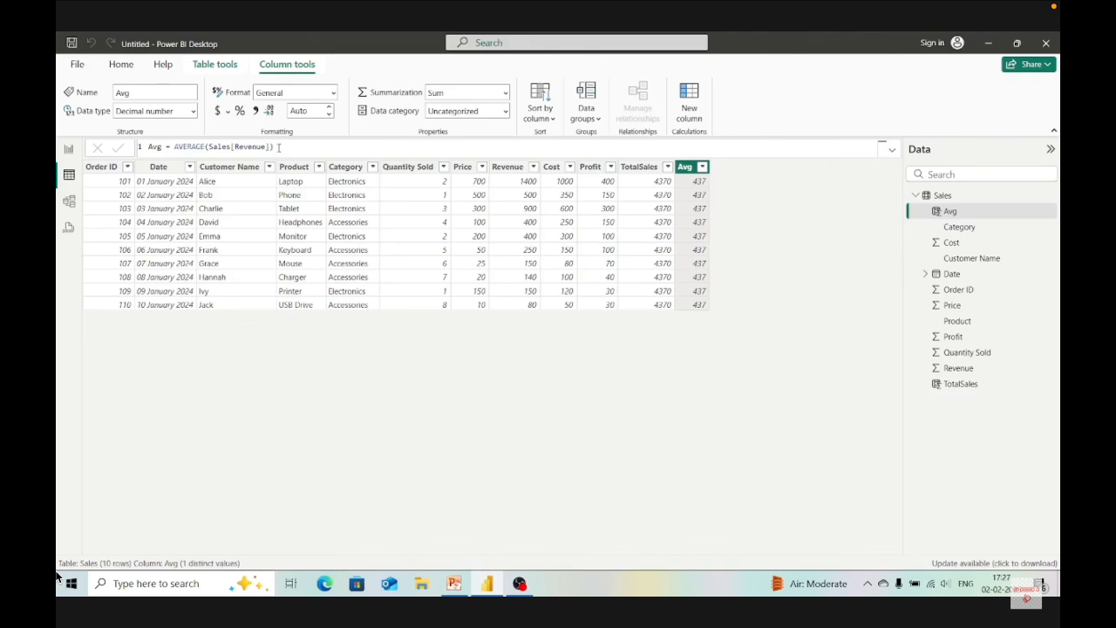
click(279, 146)
double_click(201, 147)
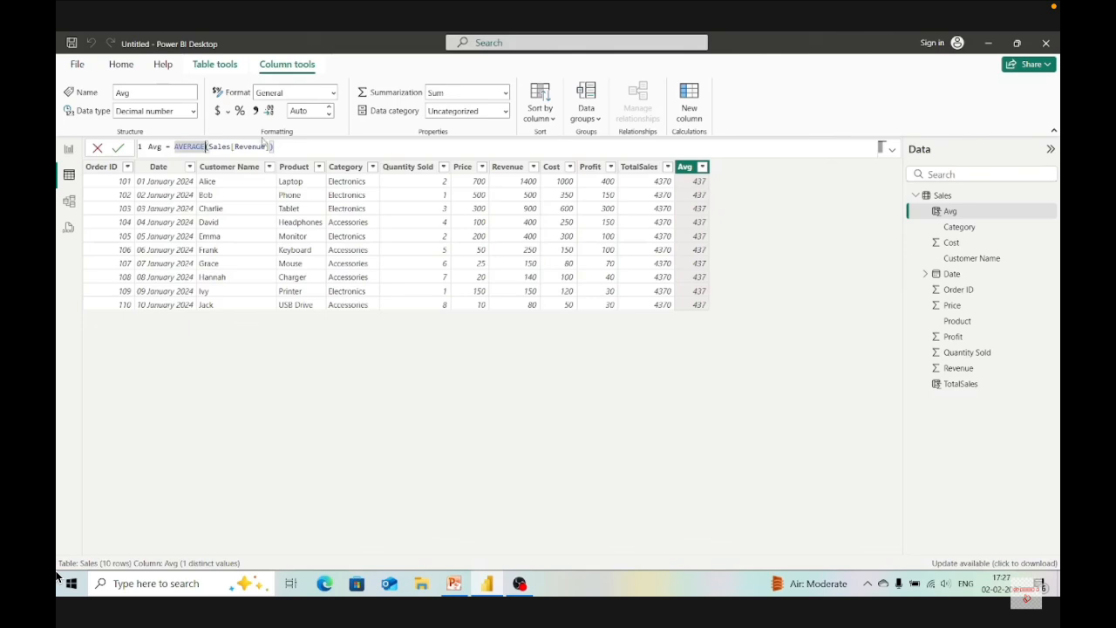
click(293, 146)
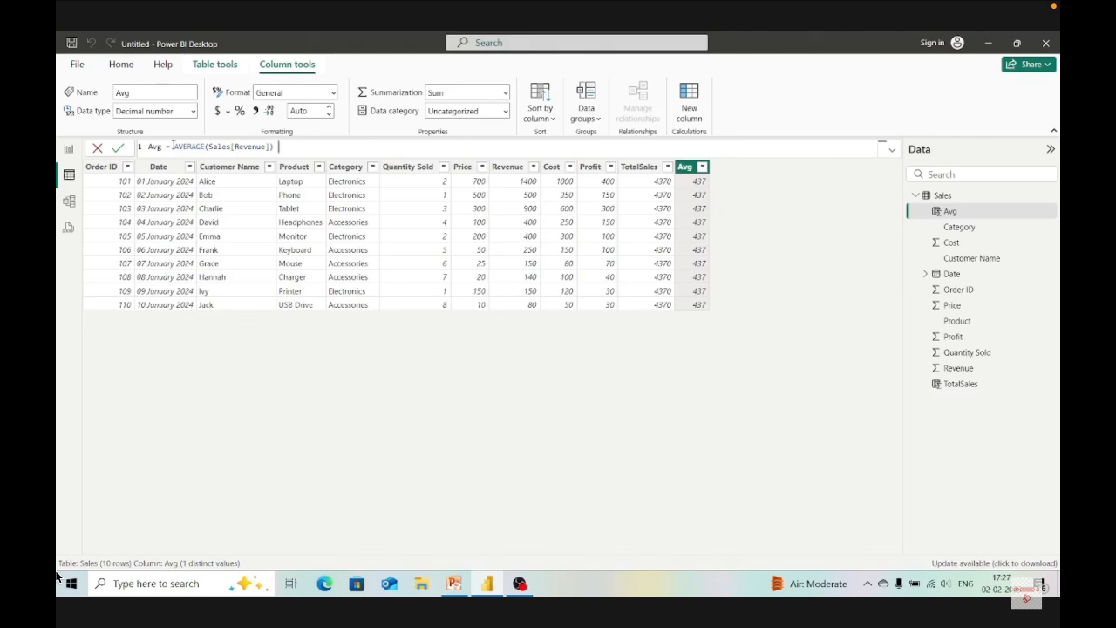
double_click(204, 147)
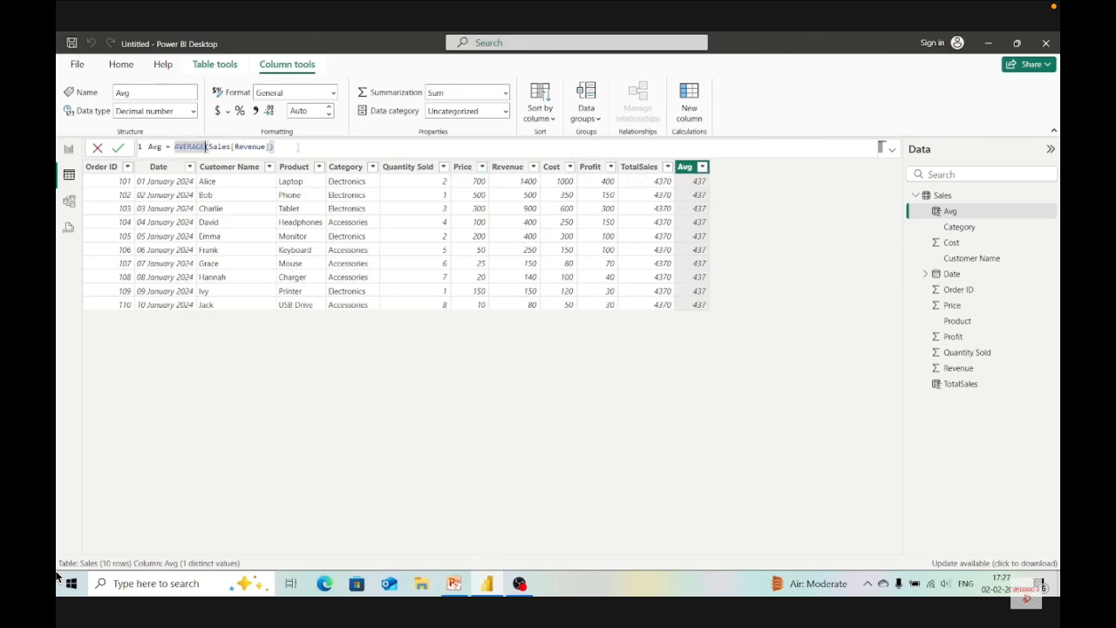
click(292, 147)
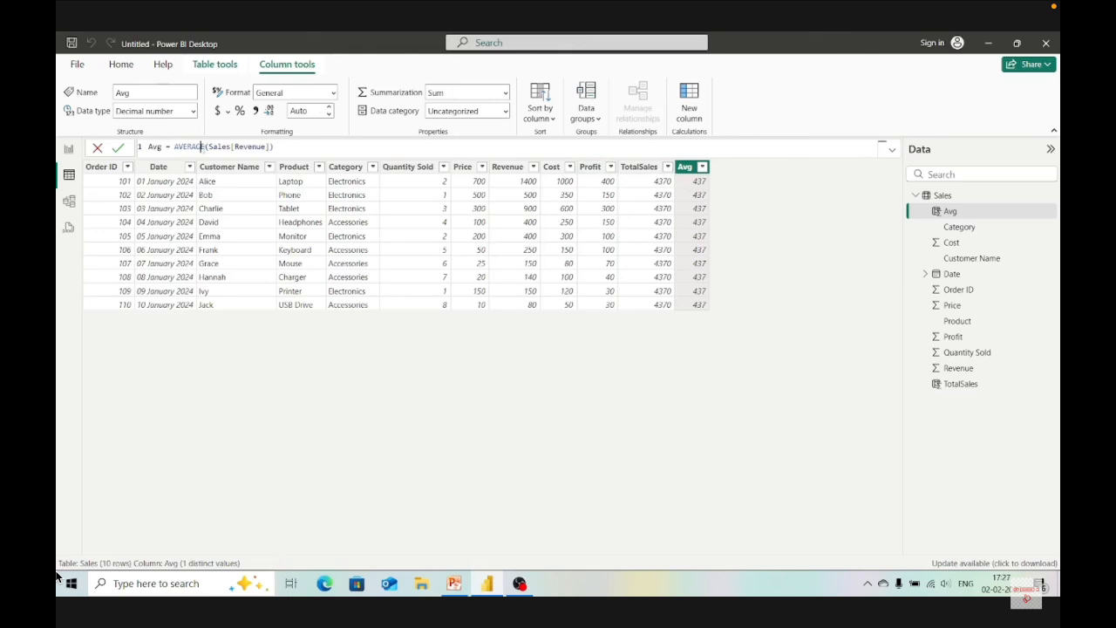
- Replace the AVERAGE function in the Avg column's formula with COUNT
key(BackSpace)
key(BackSpace)
key(BackSpace)
key(BackSpace)
key(BackSpace)
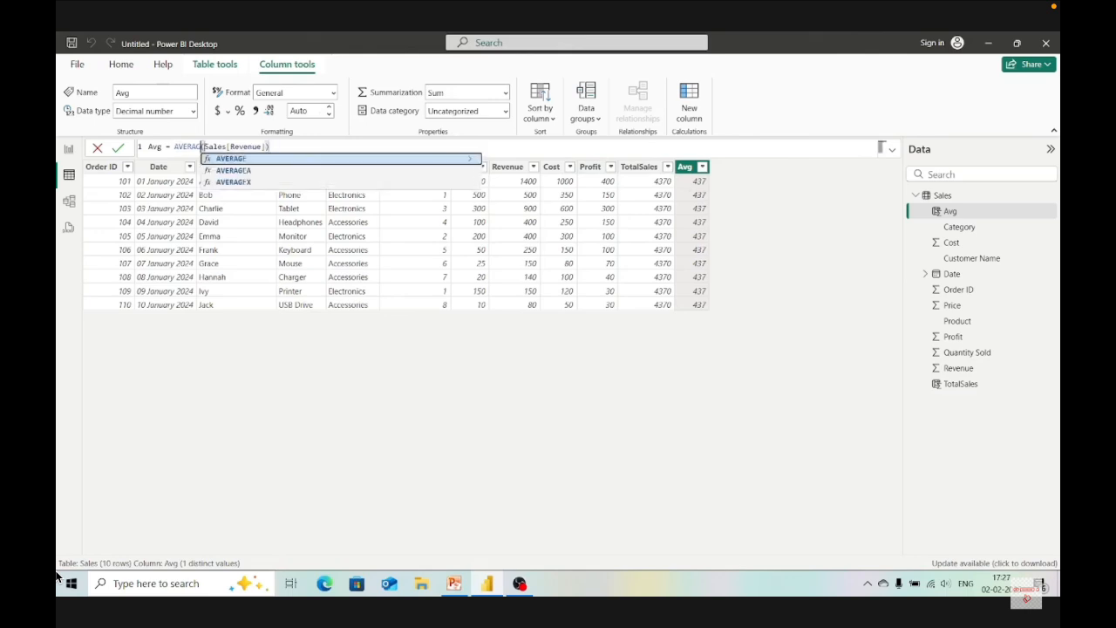
key(BackSpace)
key(BackSpace)
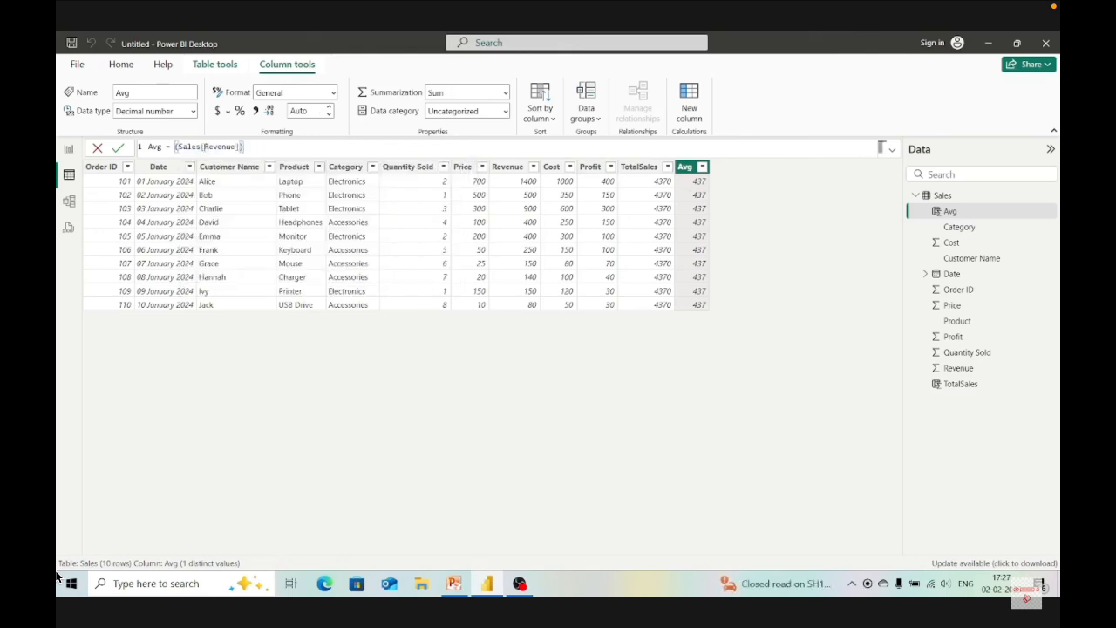
text(C)
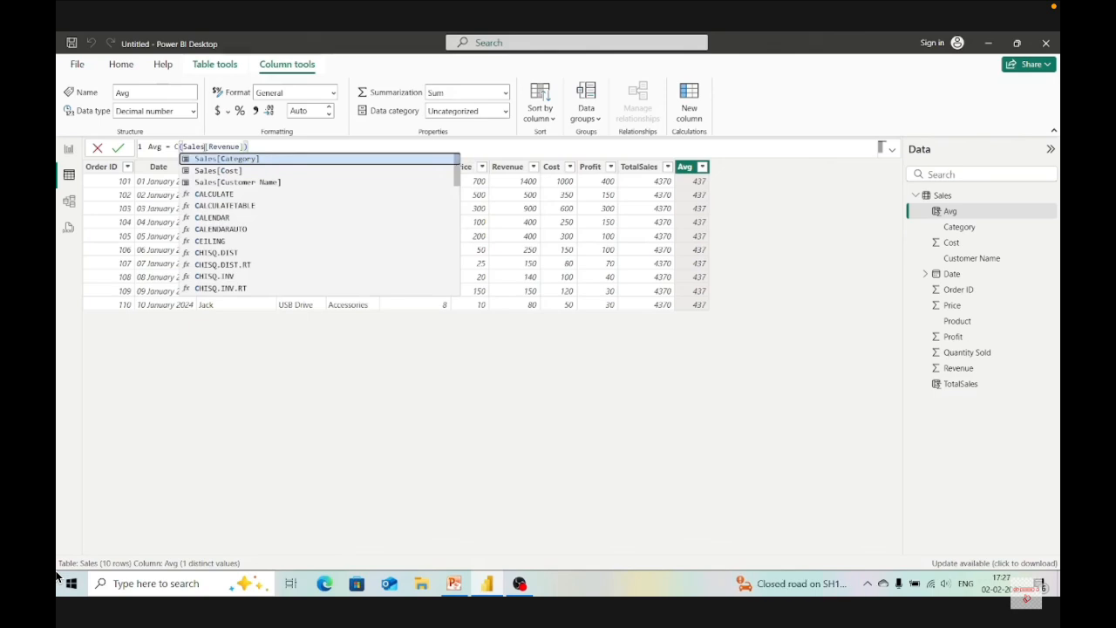
text(ou)
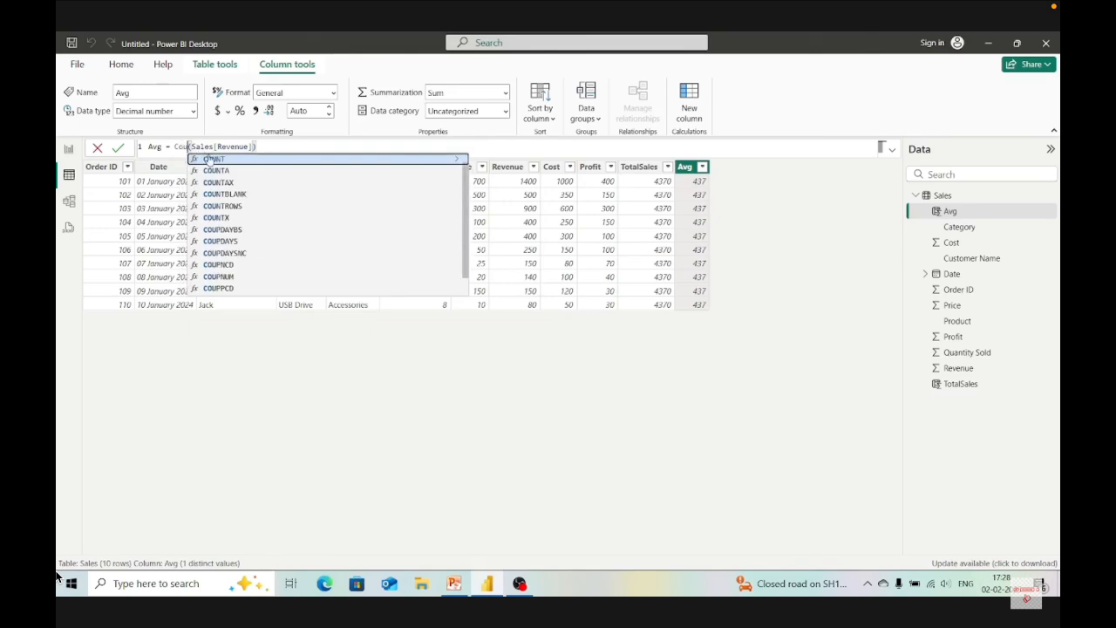
click(209, 161)
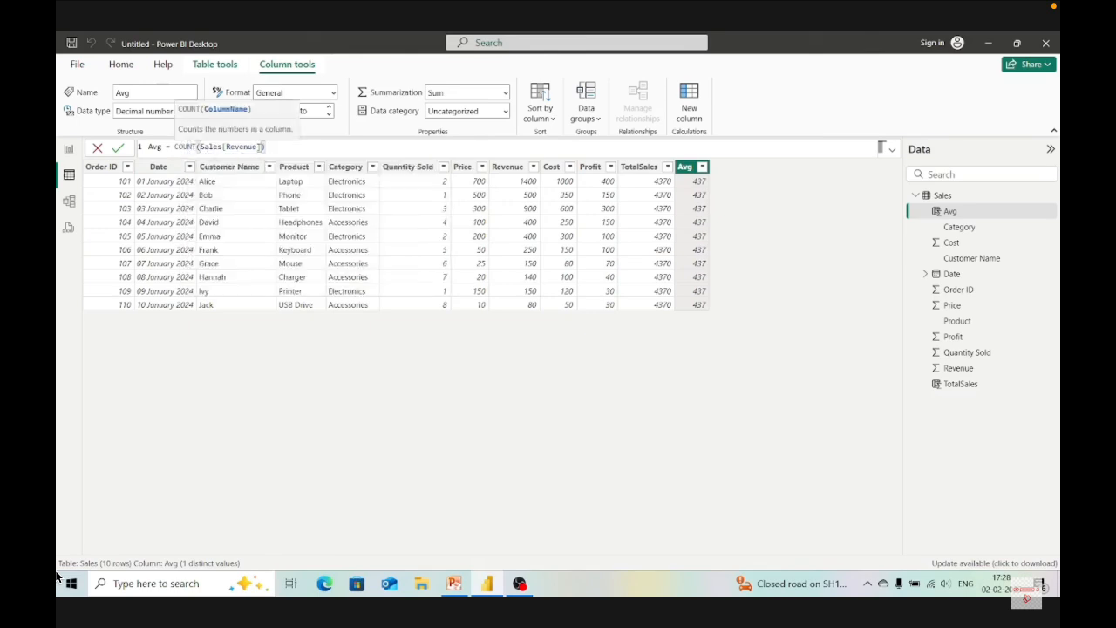
- Change the COUNT argument to Sales[TotalSales] and apply the formula Avg = COUNT(Sales[TotalSales])
double_click(241, 147)
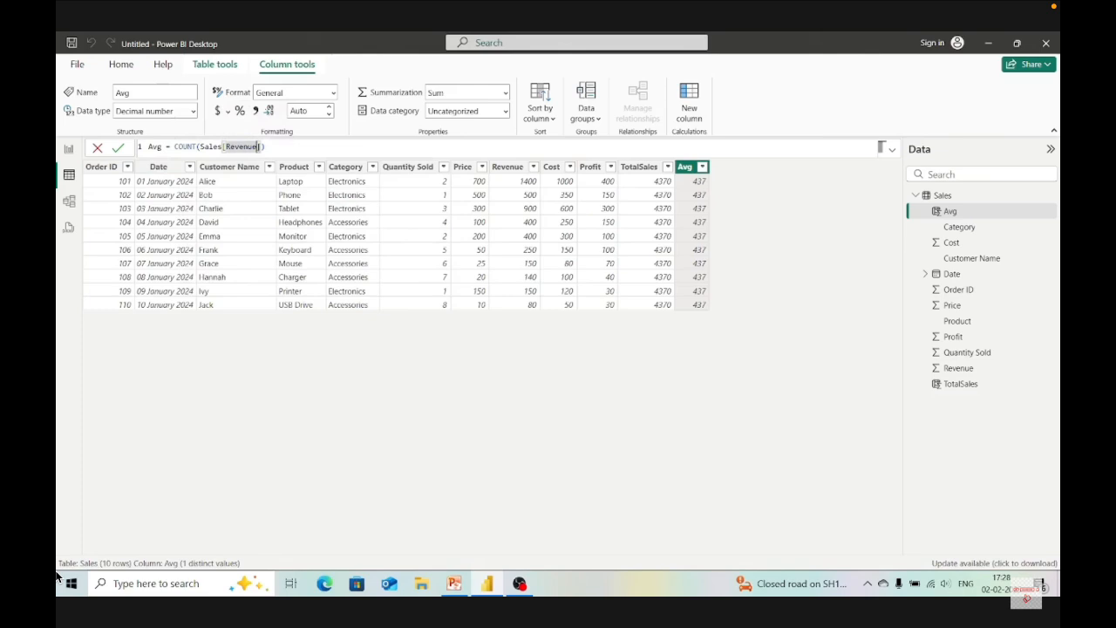
text(Rev)
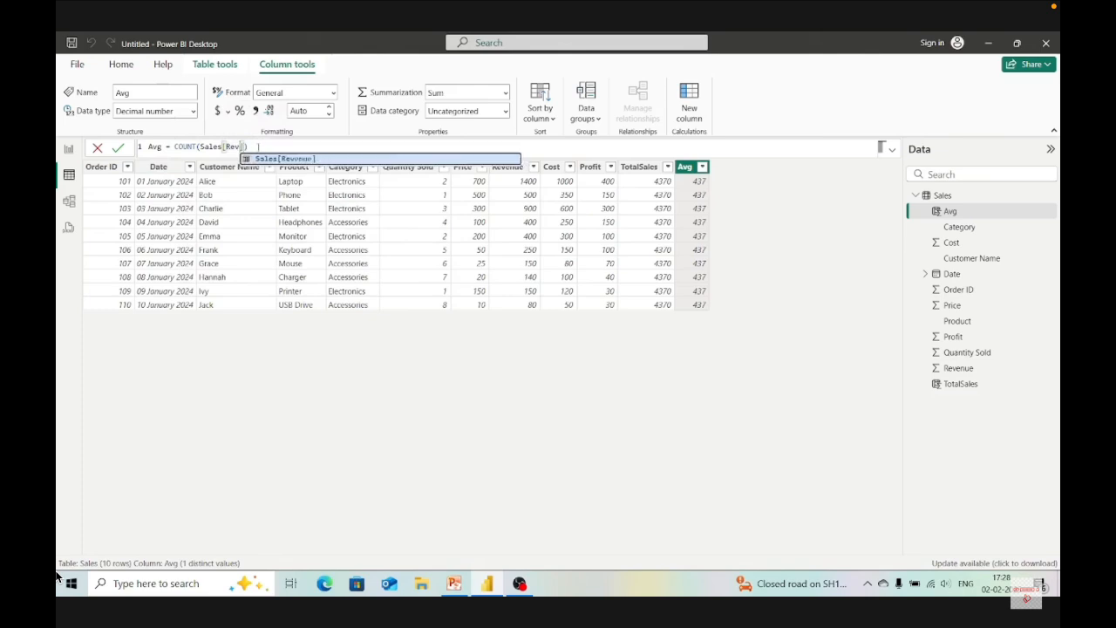
key(BackSpace)
key(BackSpace)
key(BackSpace)
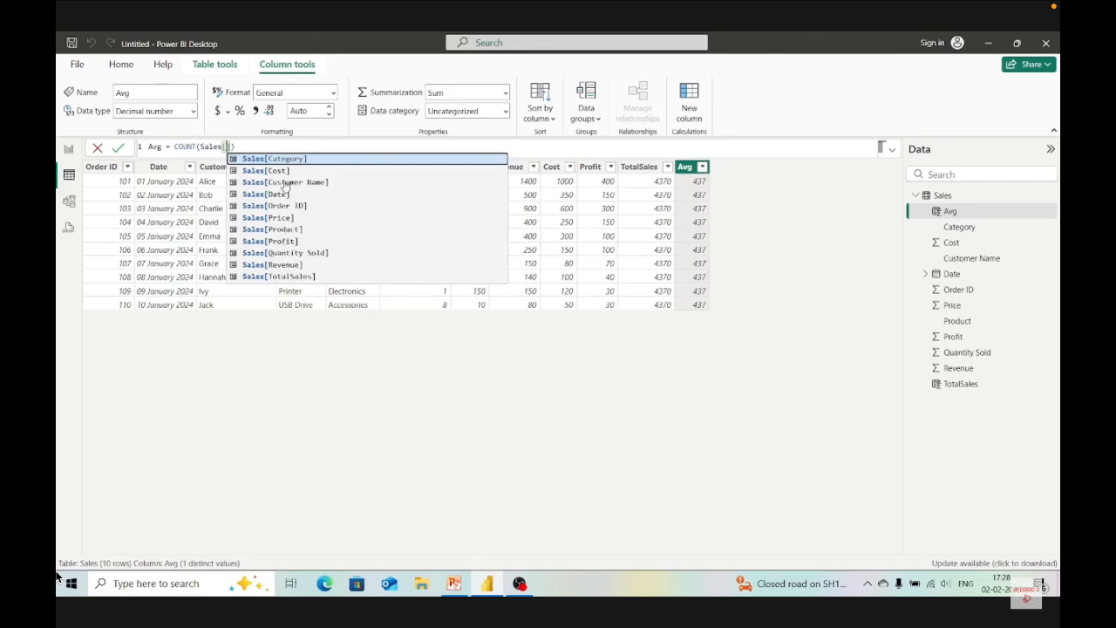
click(287, 276)
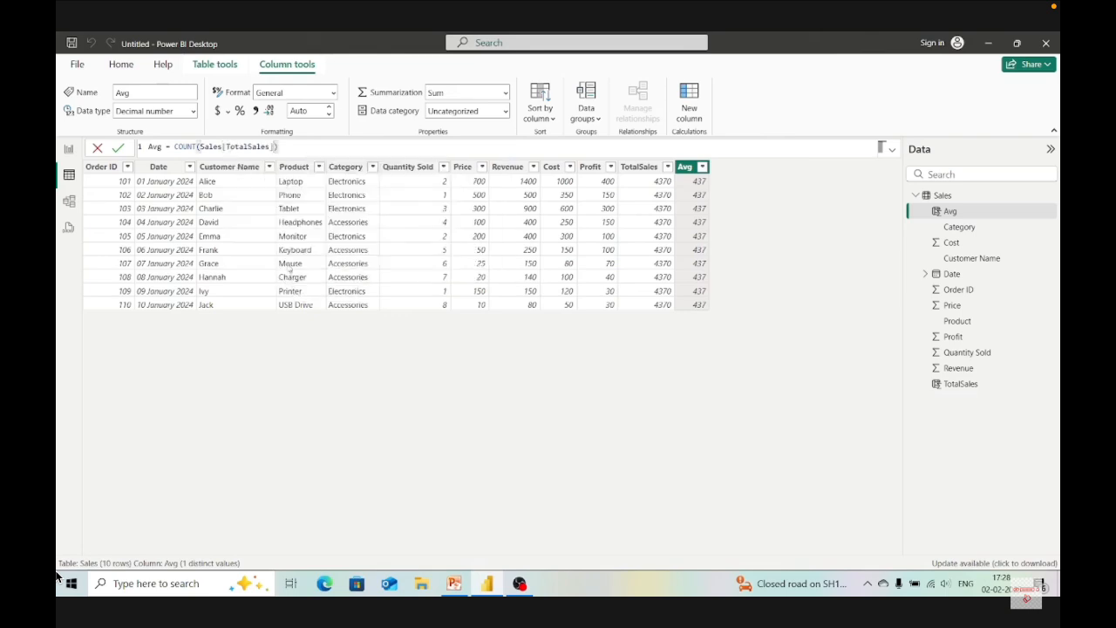
click(285, 146)
key(Return)
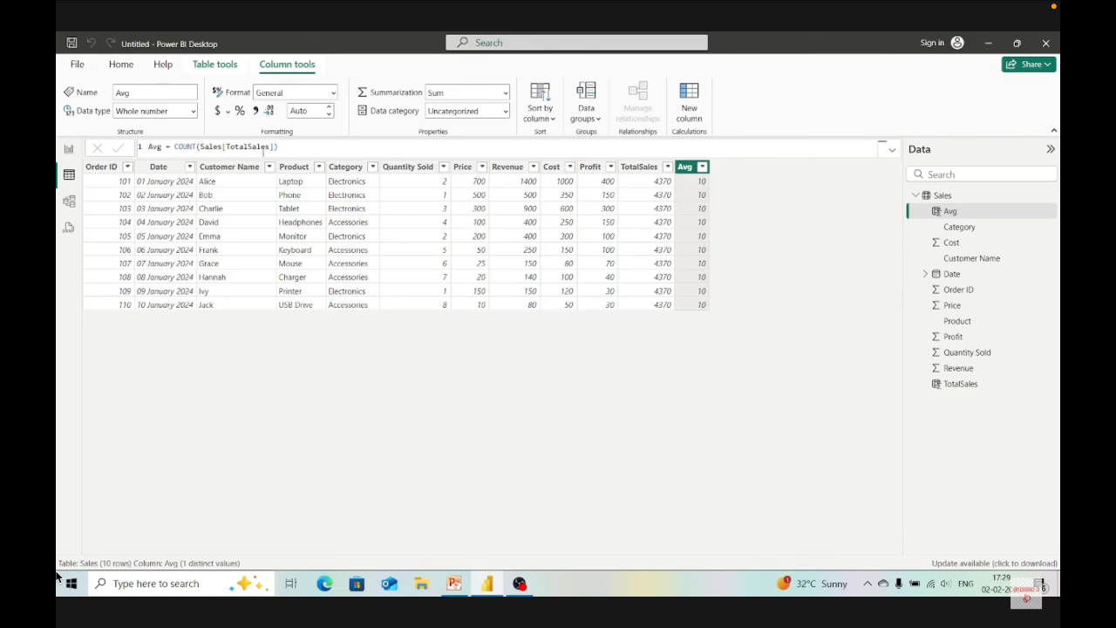
- Try to replace the COUNT function in the Avg column's formula with another function starting with "a"
click(197, 148)
key(BackSpace)
key(BackSpace)
key(BackSpace)
key(BackSpace)
key(BackSpace)
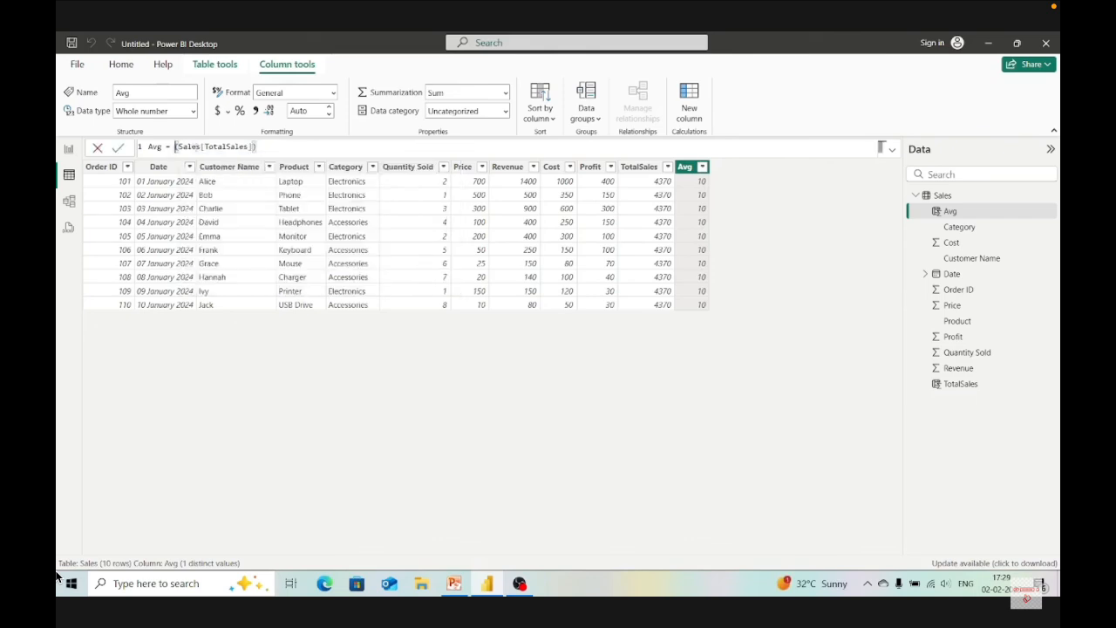
text(a)
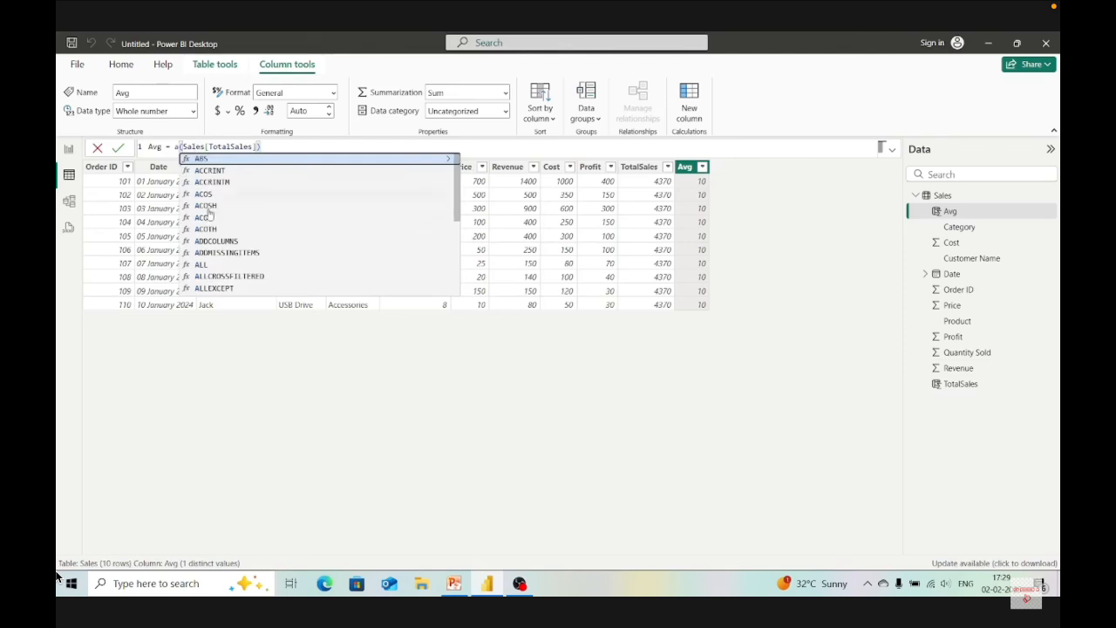
scroll(211, 267, down, 3)
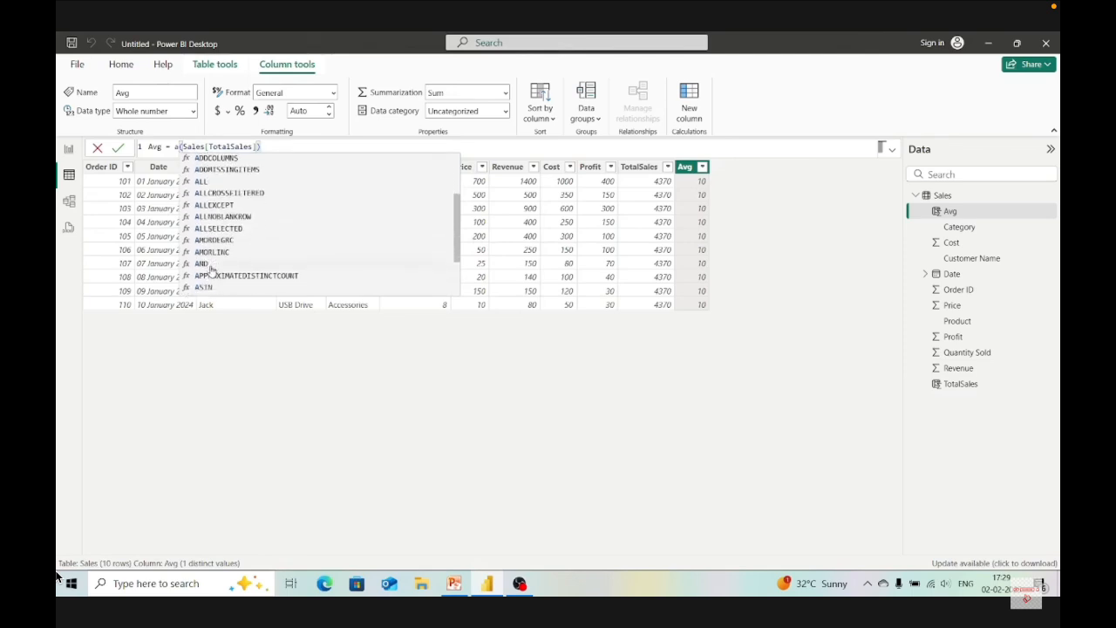
click(312, 431)
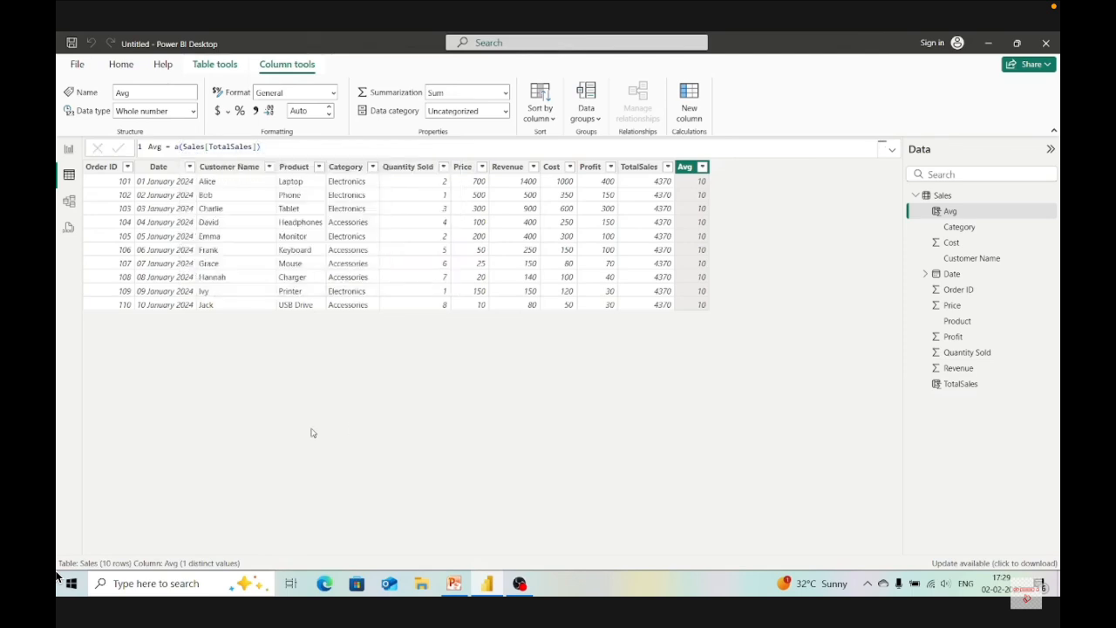
click(286, 145)
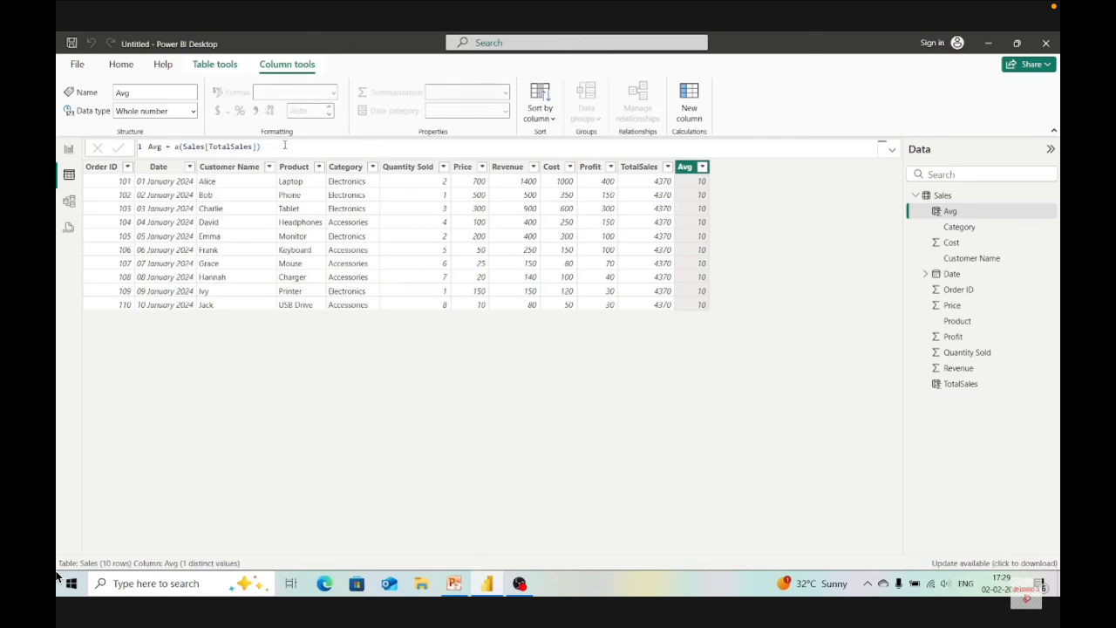
key(Return)
key(ctrl+a)
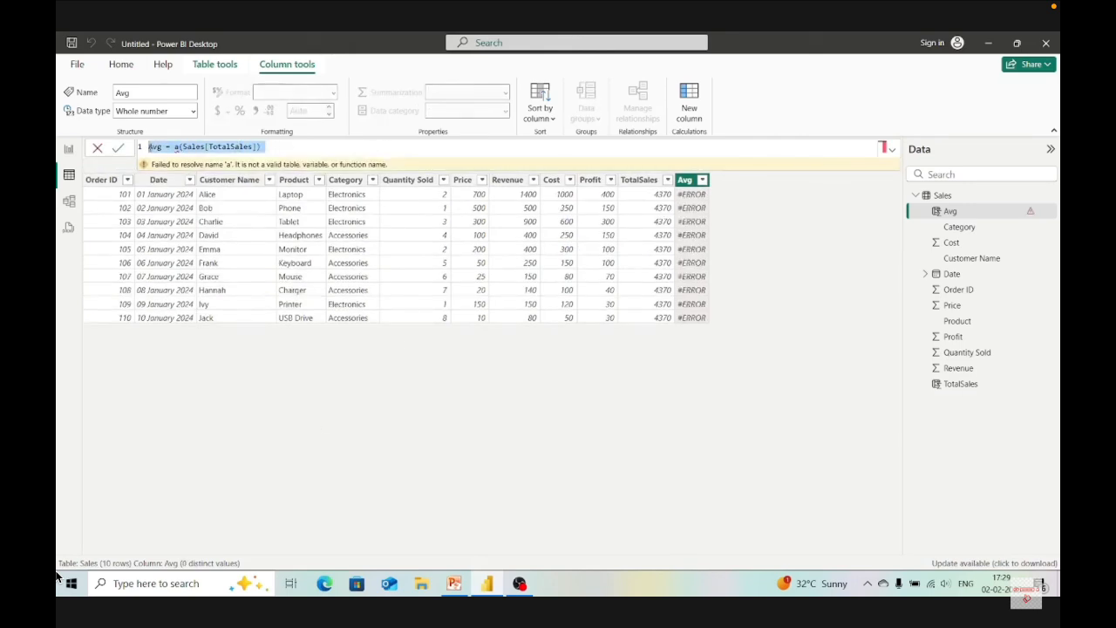
click(271, 148)
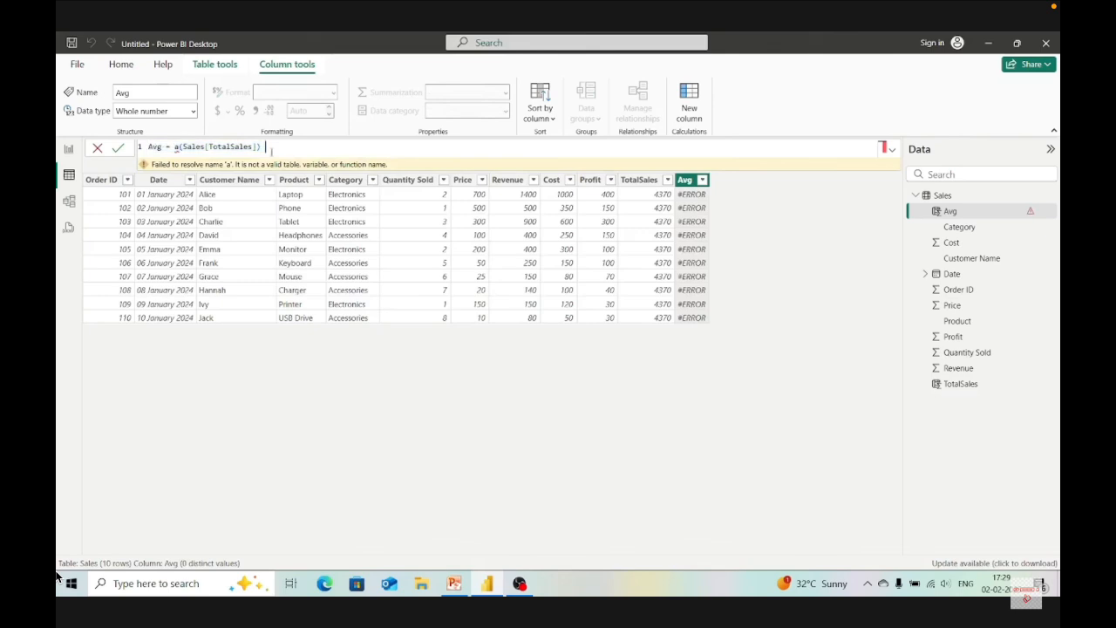
click(695, 114)
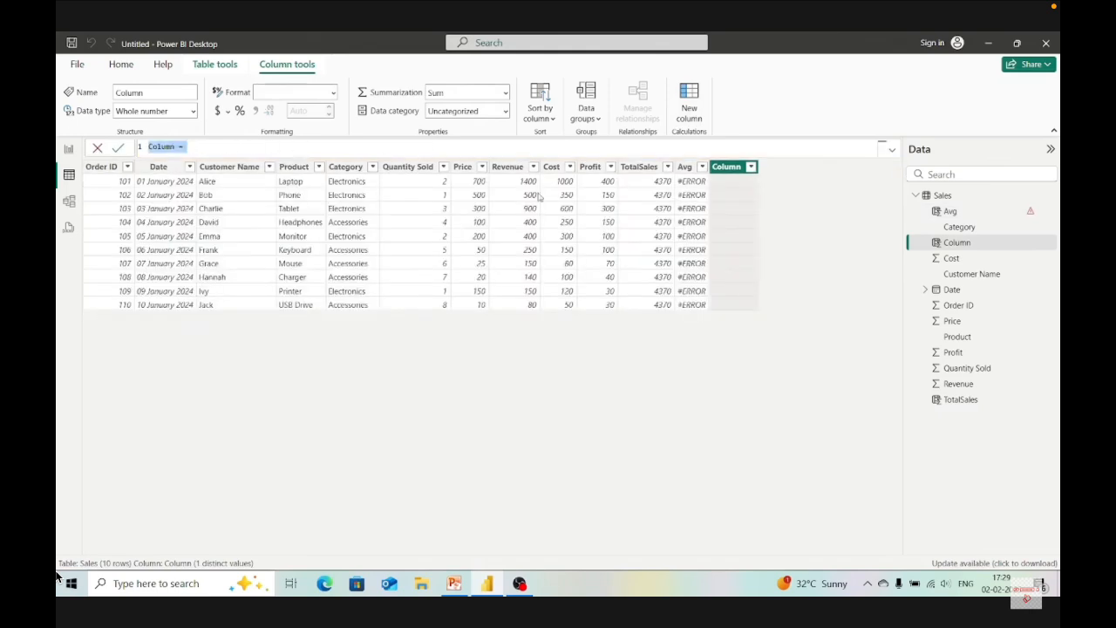
click(686, 170)
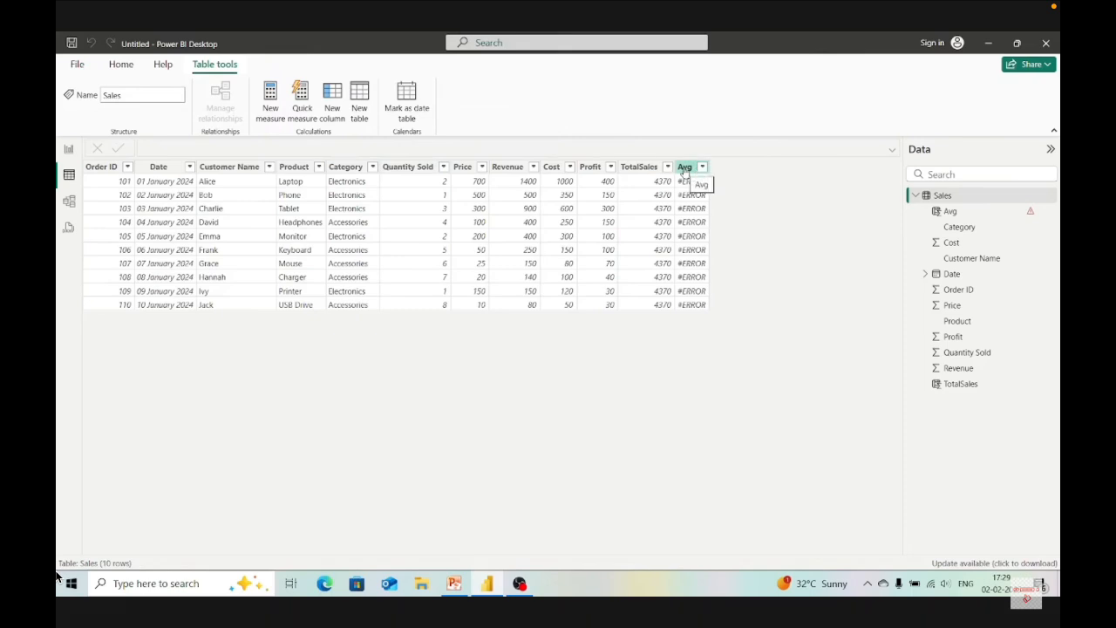
- Delete the Avg column from the Sales table
right_click(685, 172)
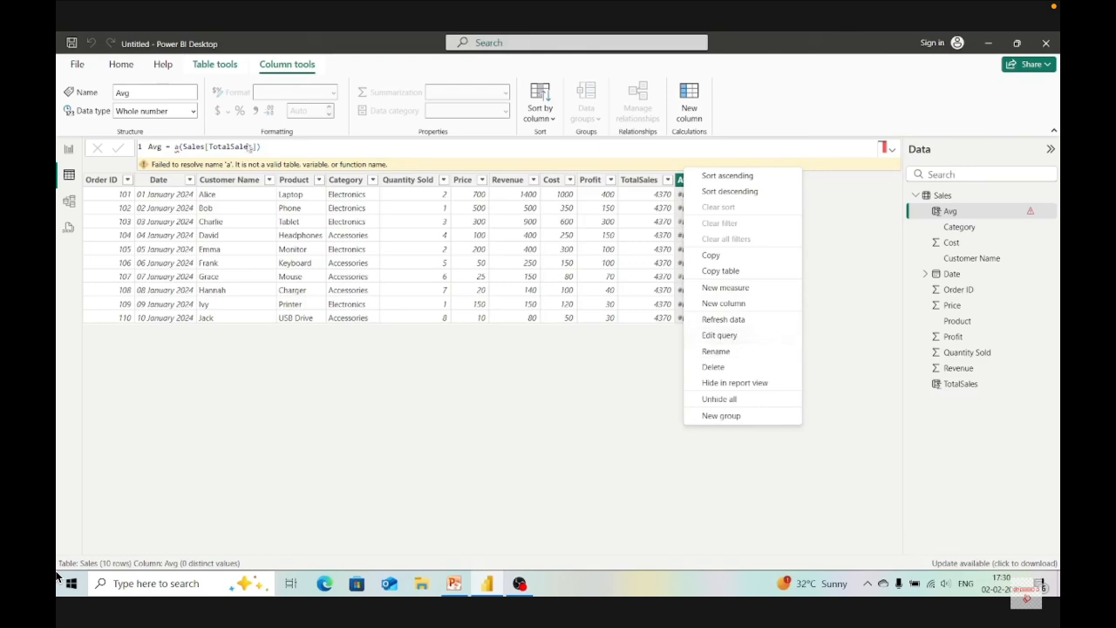
click(711, 368)
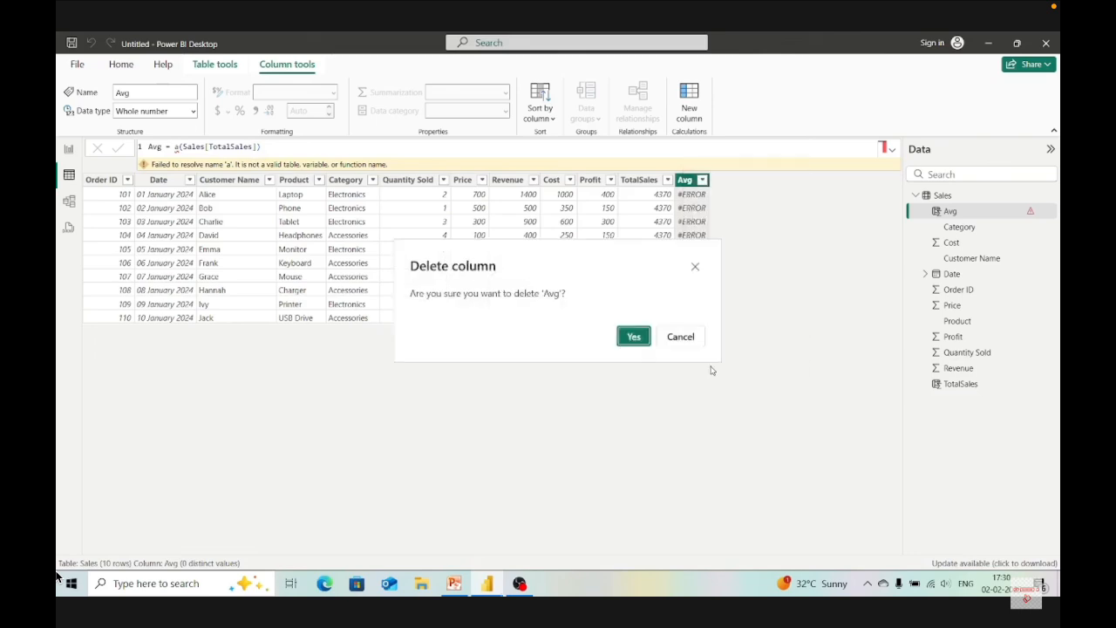
click(634, 343)
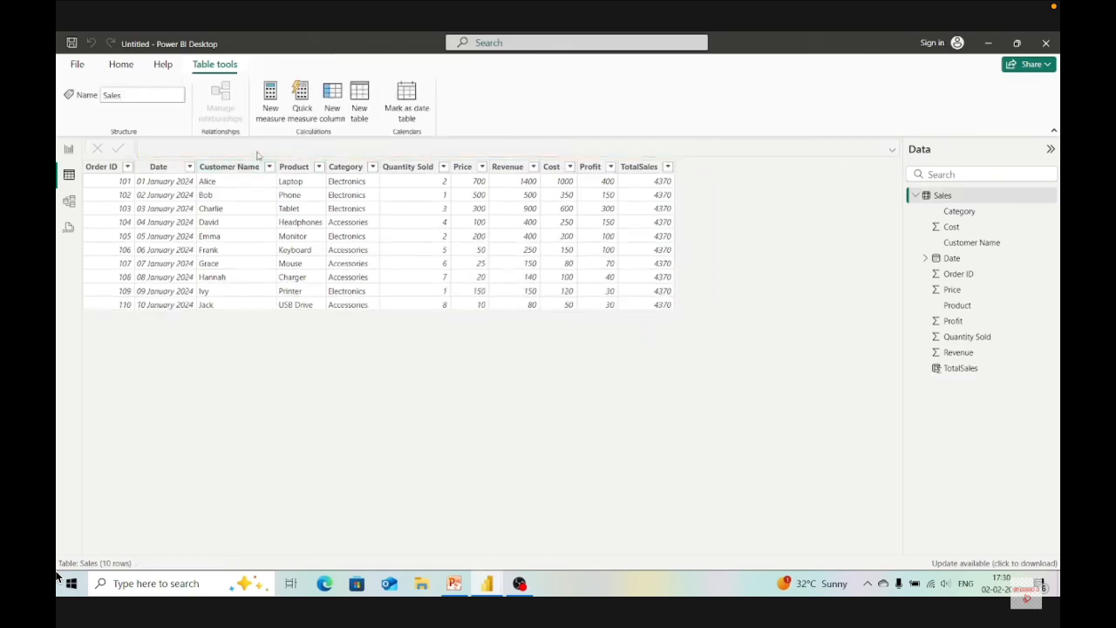
- Add a calculated column named HighSales to the Sales table and begin its formula with the IF function
click(340, 116)
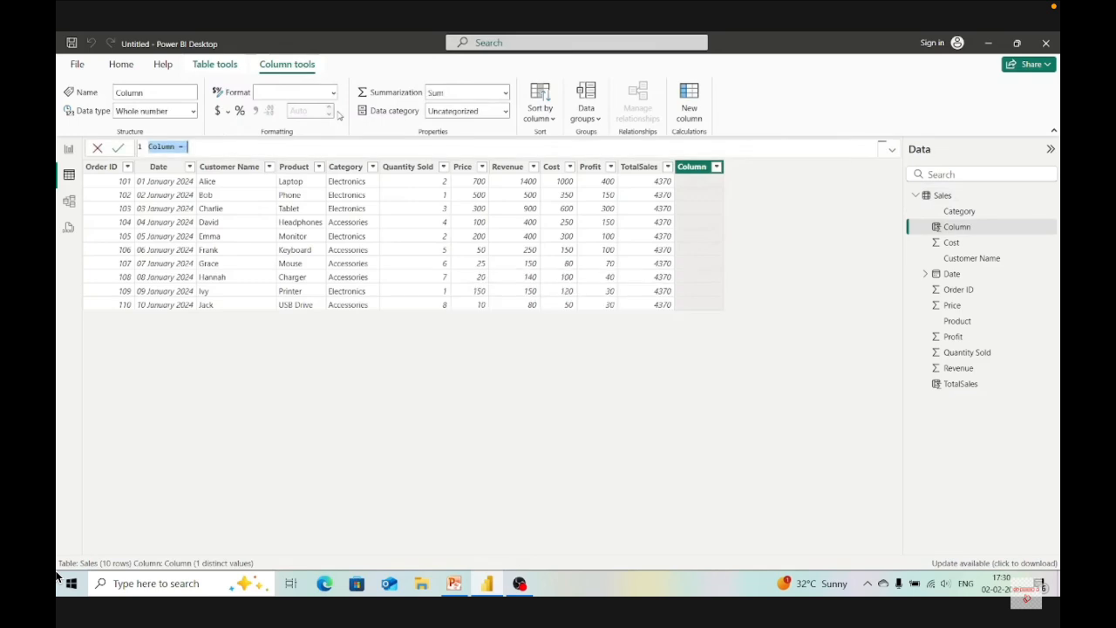
click(181, 148)
key(BackSpace)
key(BackSpace)
key(BackSpace)
key(BackSpace)
key(BackSpace)
key(BackSpace)
text(High)
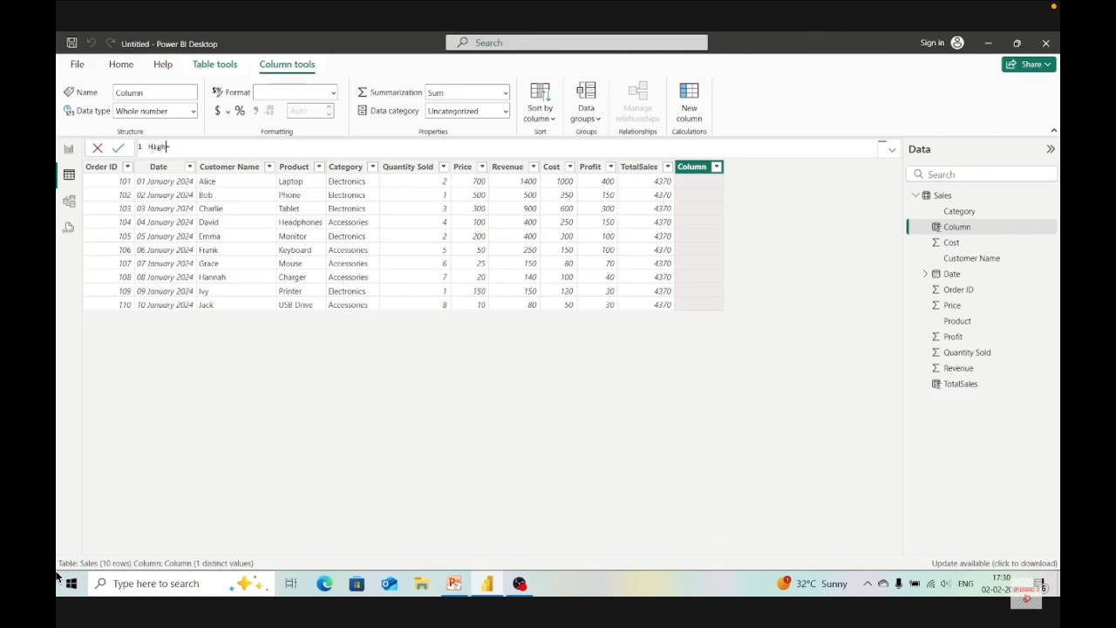
text(Sales =if)
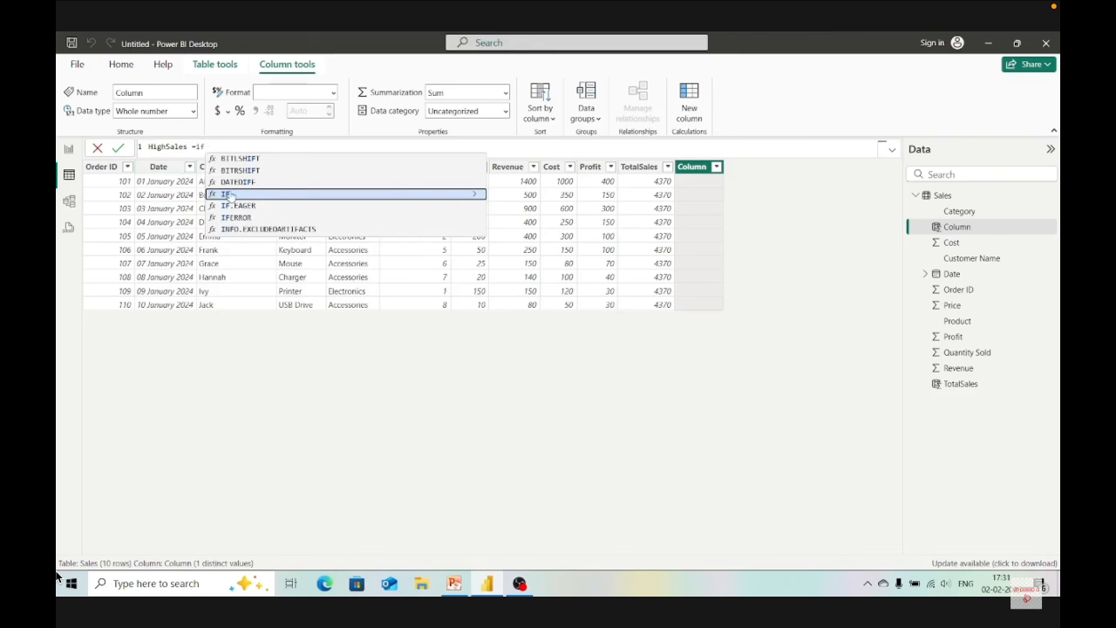
click(233, 196)
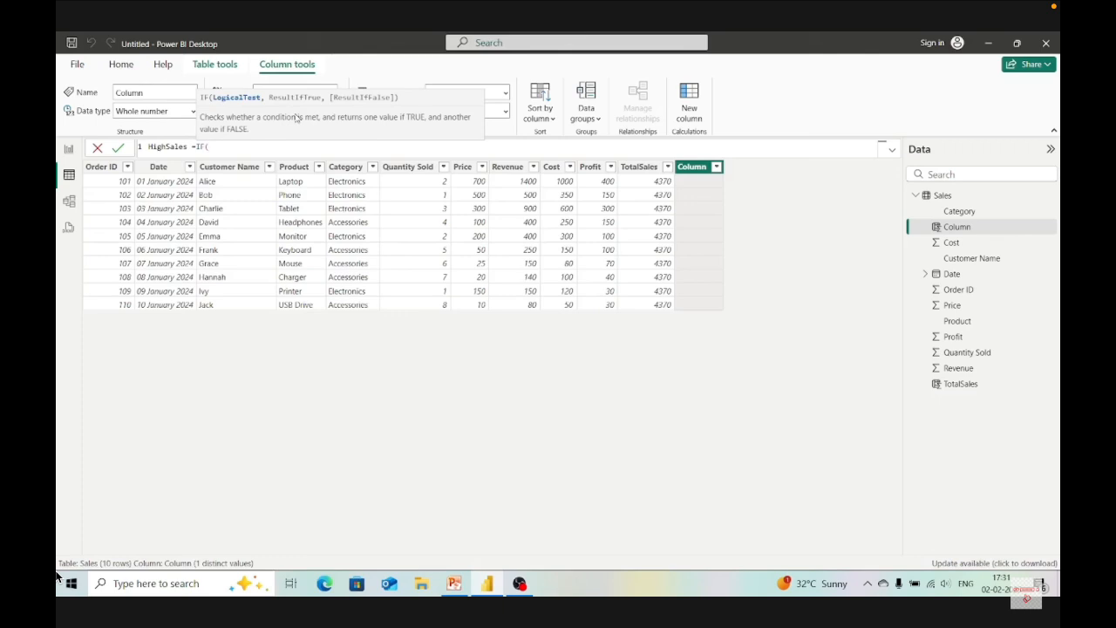
- Complete and apply the HighSales formula so Sales[Revenue] > 800 returns "High" and anything else returns "Low"
text(Sa)
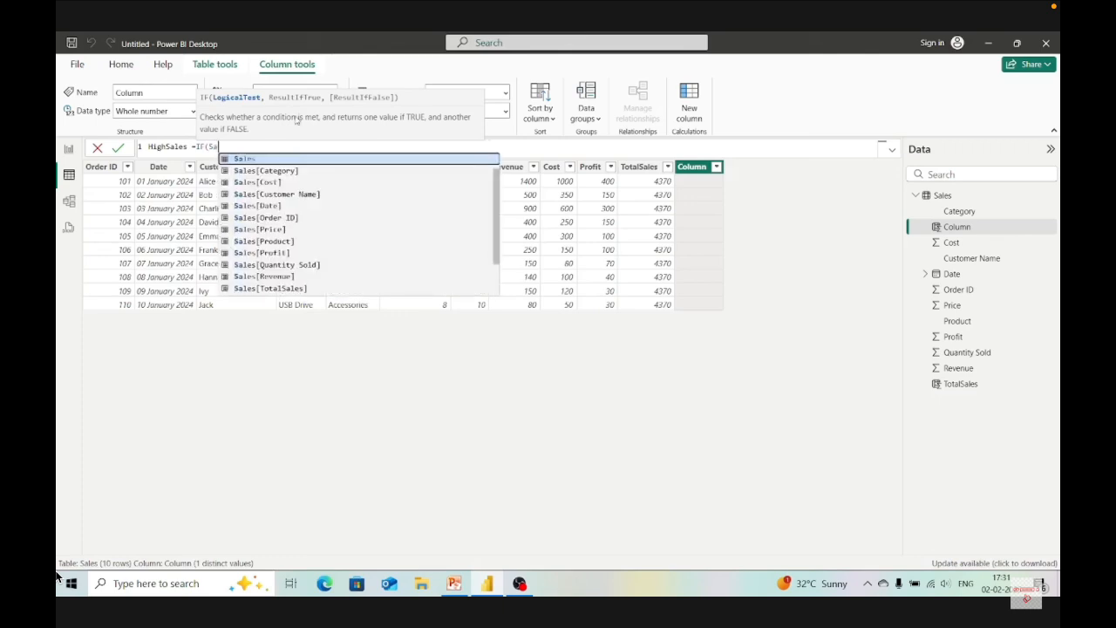
click(271, 277)
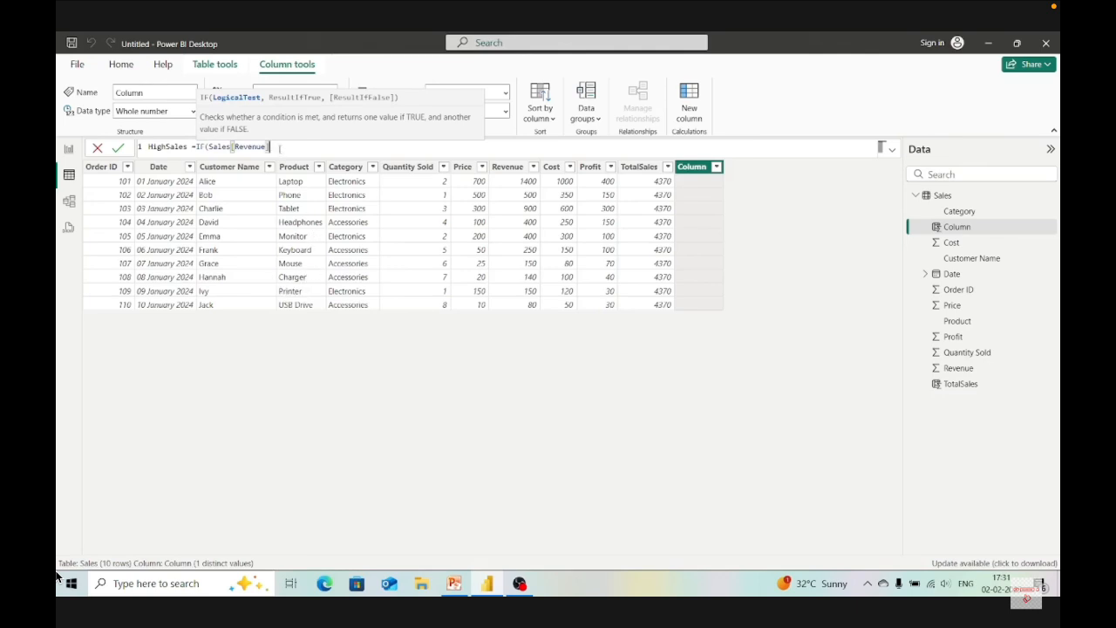
text(>)
text(800)
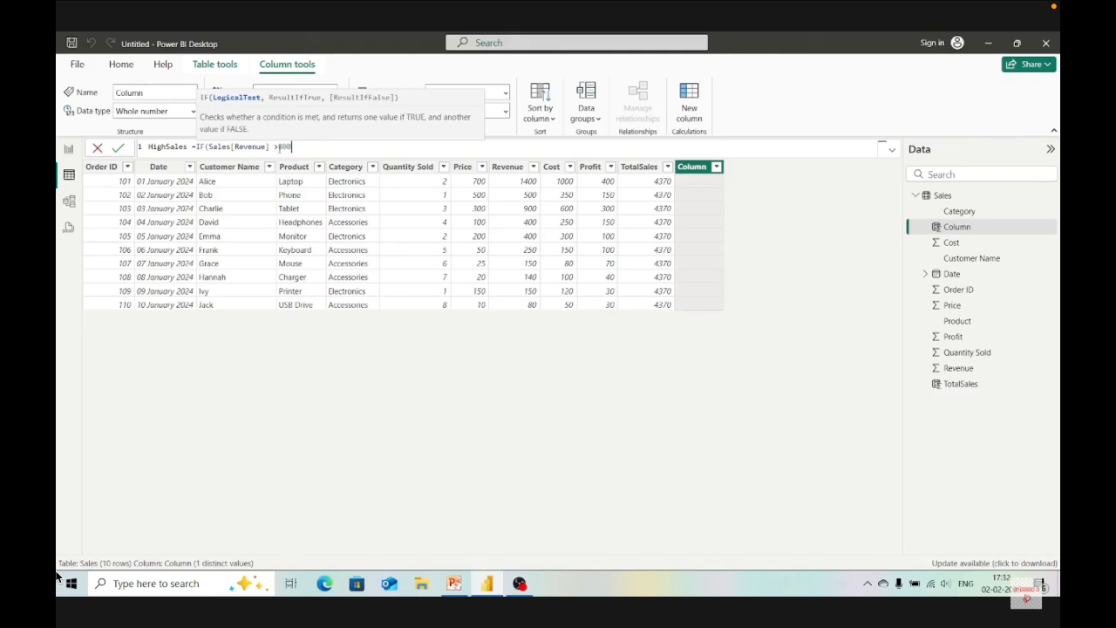
text(, ")
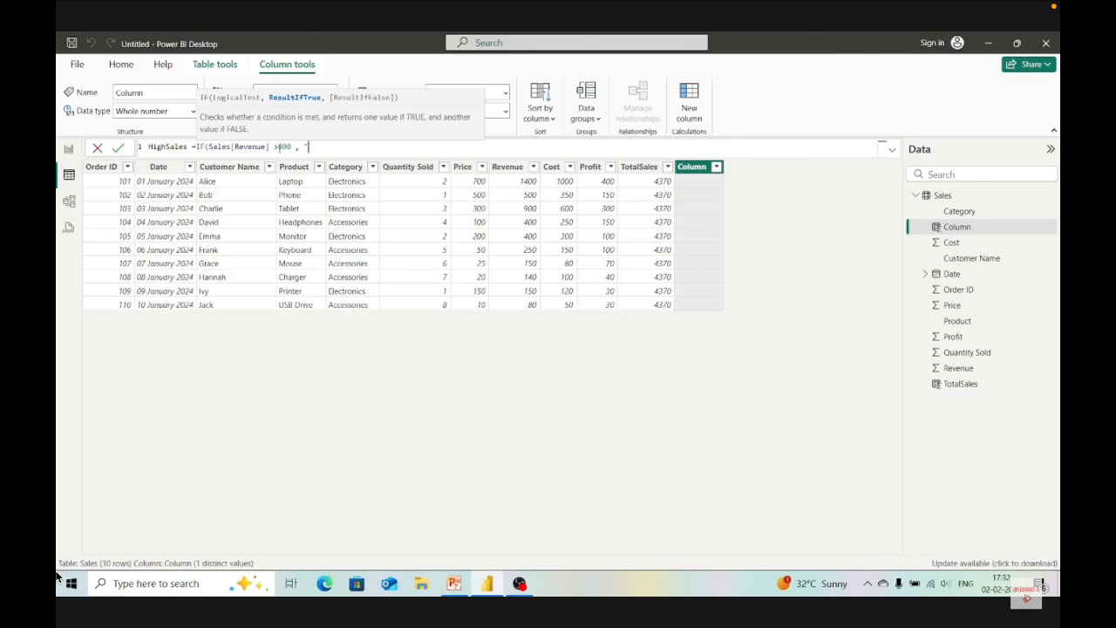
text(High" ,)
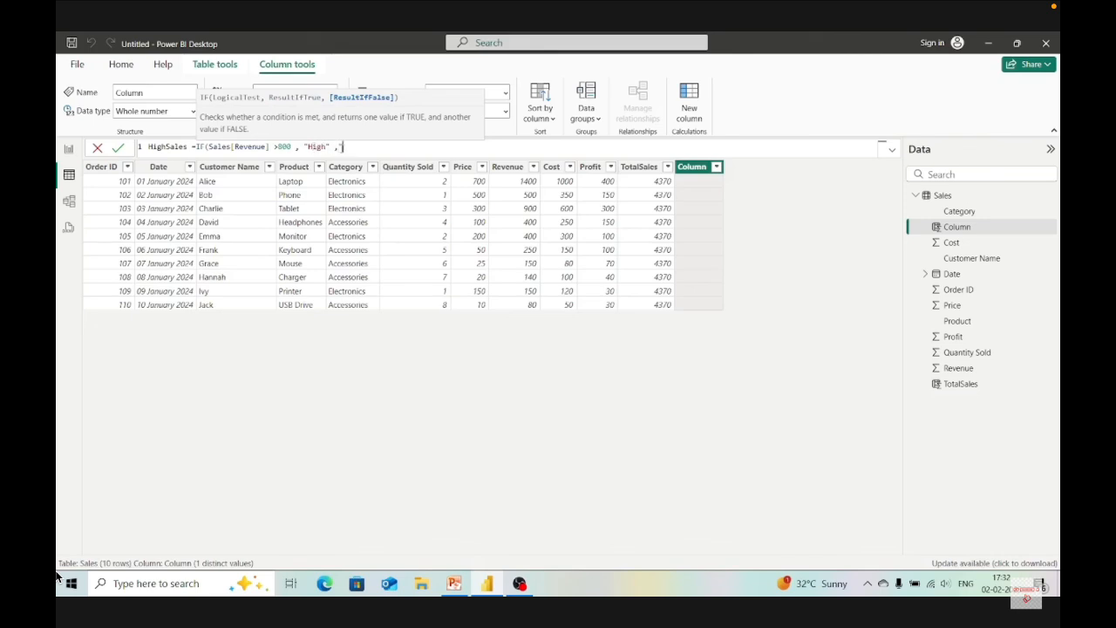
text("Low"))
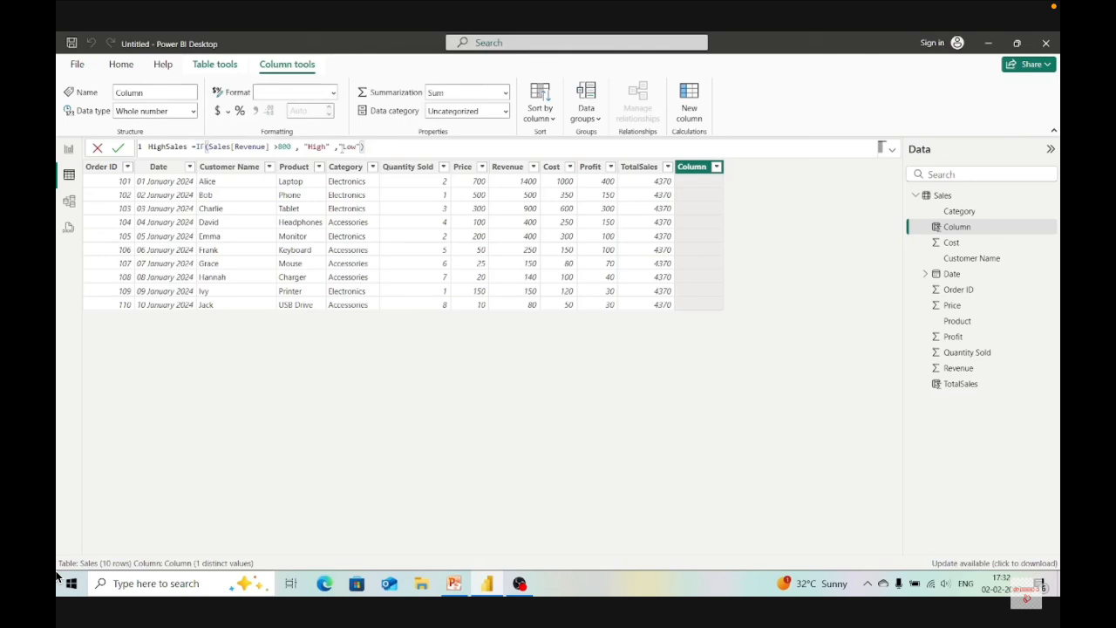
key(Return)
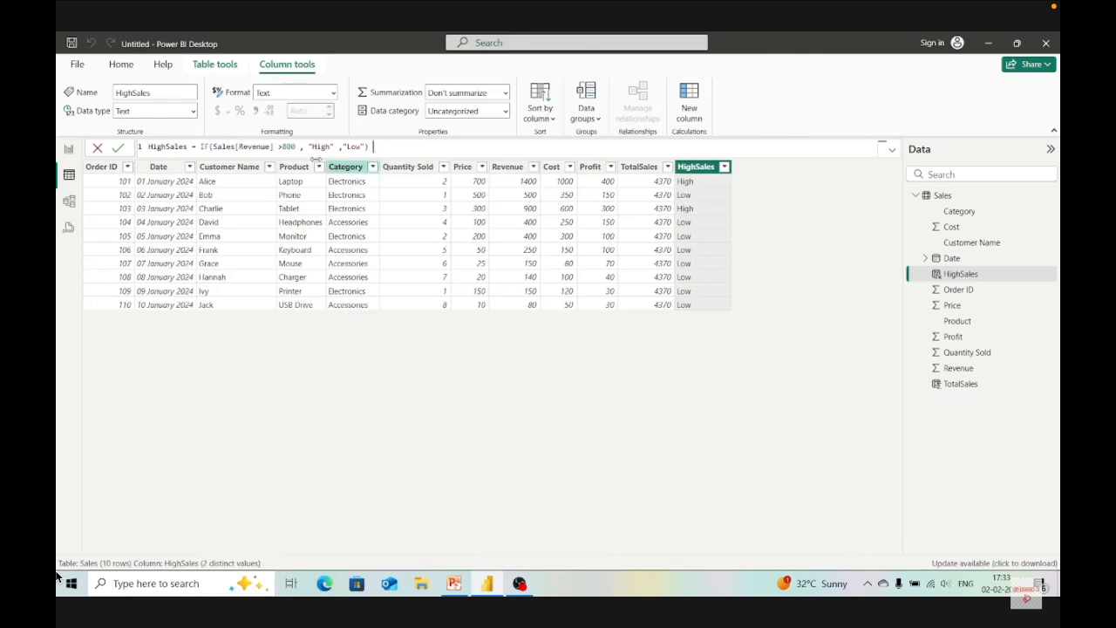
- Change the revenue threshold in the HighSales formula to 400 and apply it
click(284, 147)
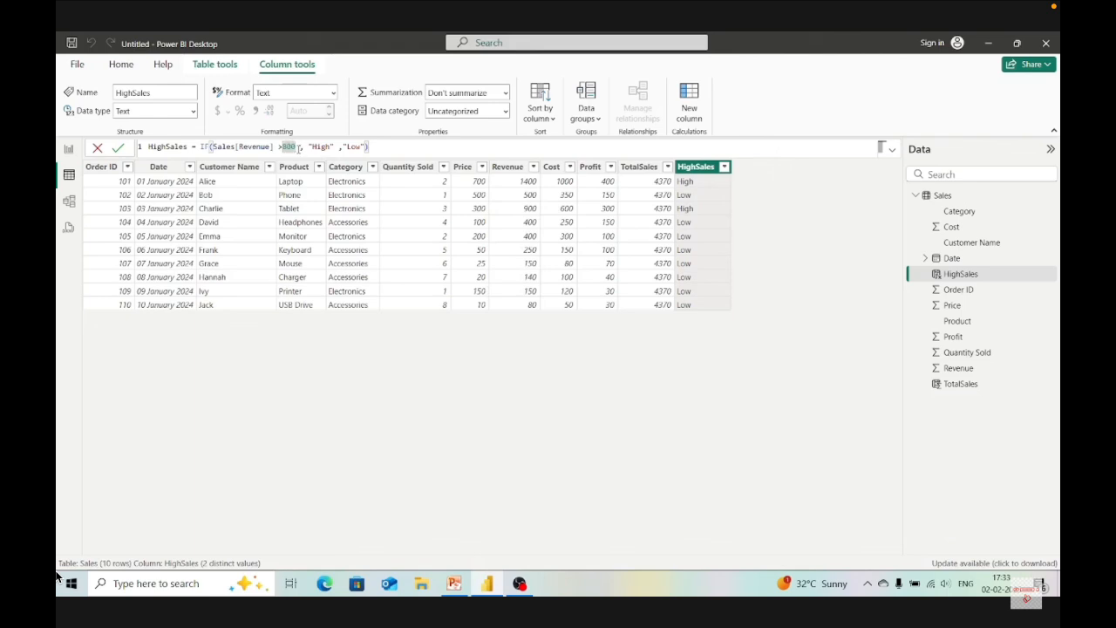
key(BackSpace)
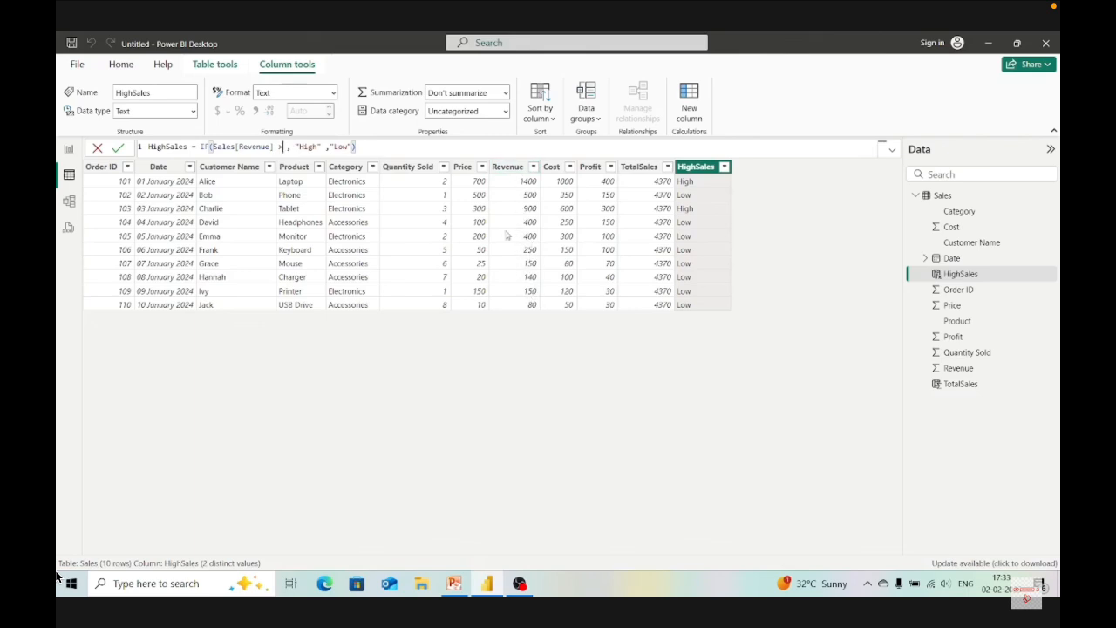
text(400)
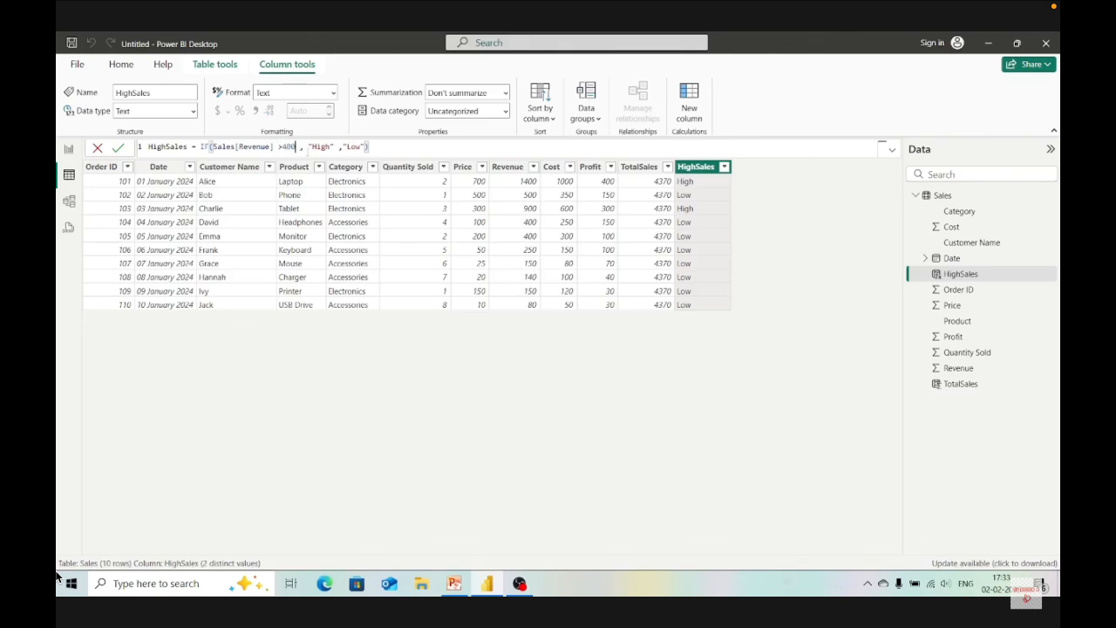
key(Return)
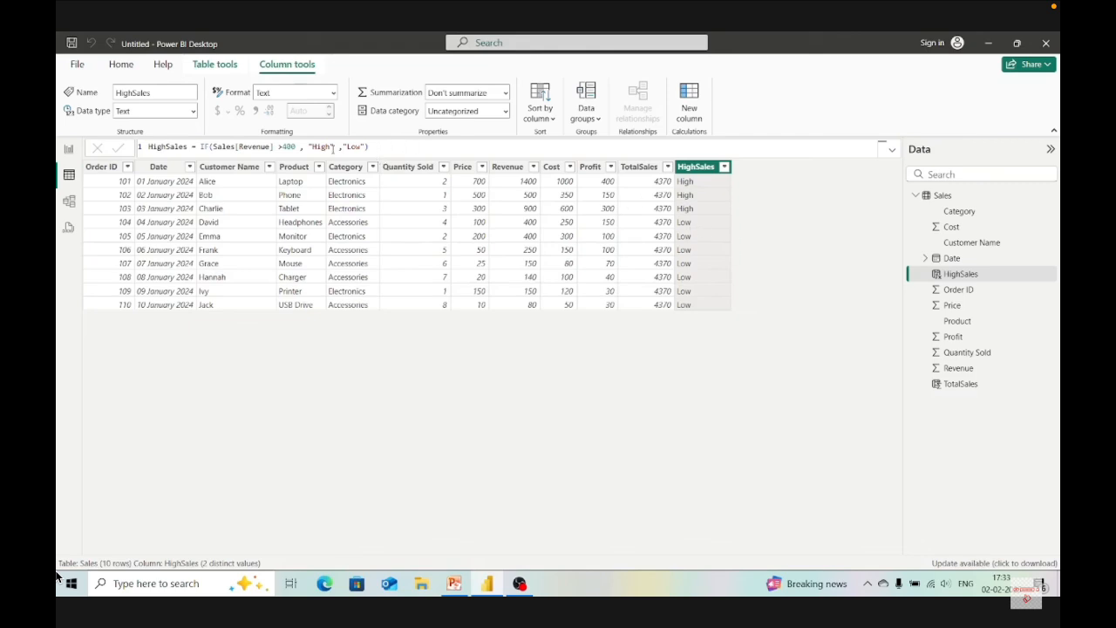
- Change the HighSales comparison to greater than or equal (>=400) and apply the formula
click(282, 147)
double_click(287, 147)
text(=)
key(Return)
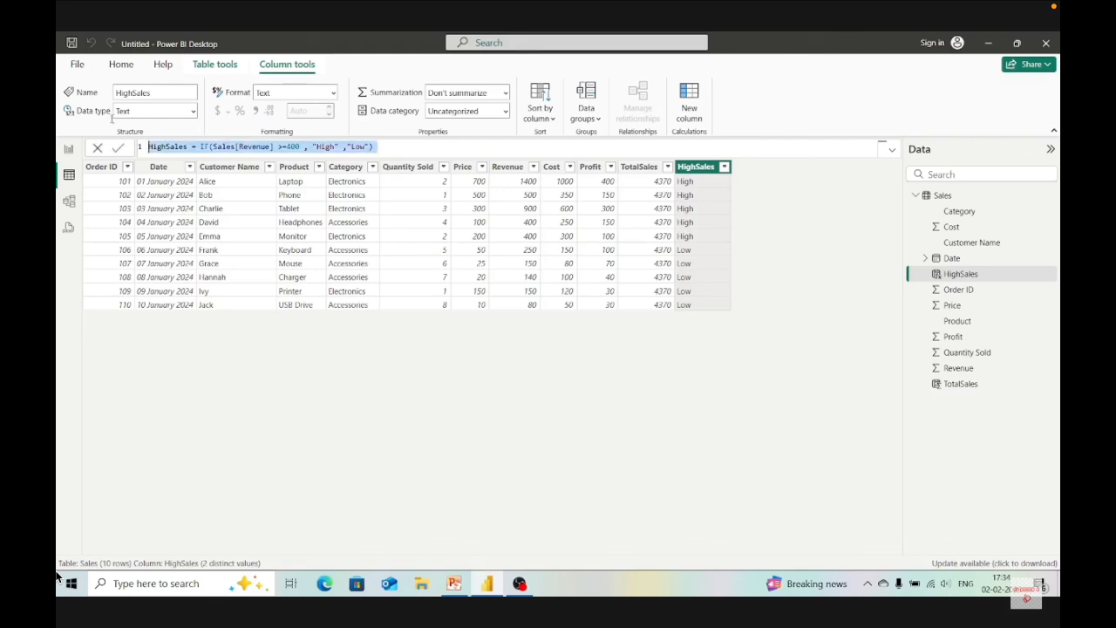
drag(377, 147, 340, 147)
click(344, 146)
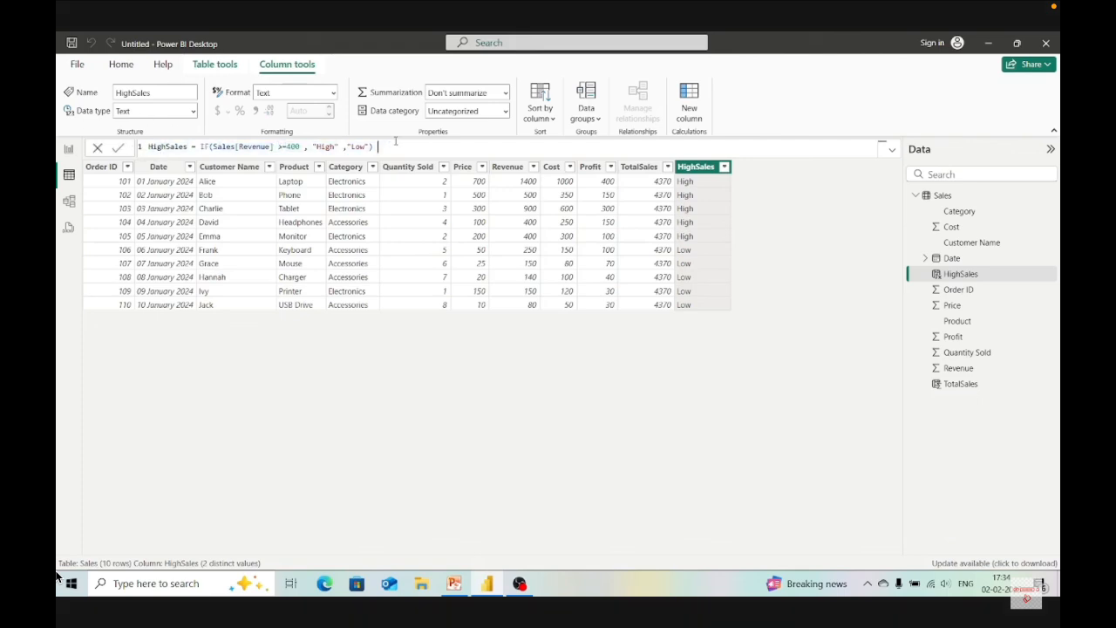
- Add another calculated column to the Sales table and name it SalesCategory in its formula
click(688, 115)
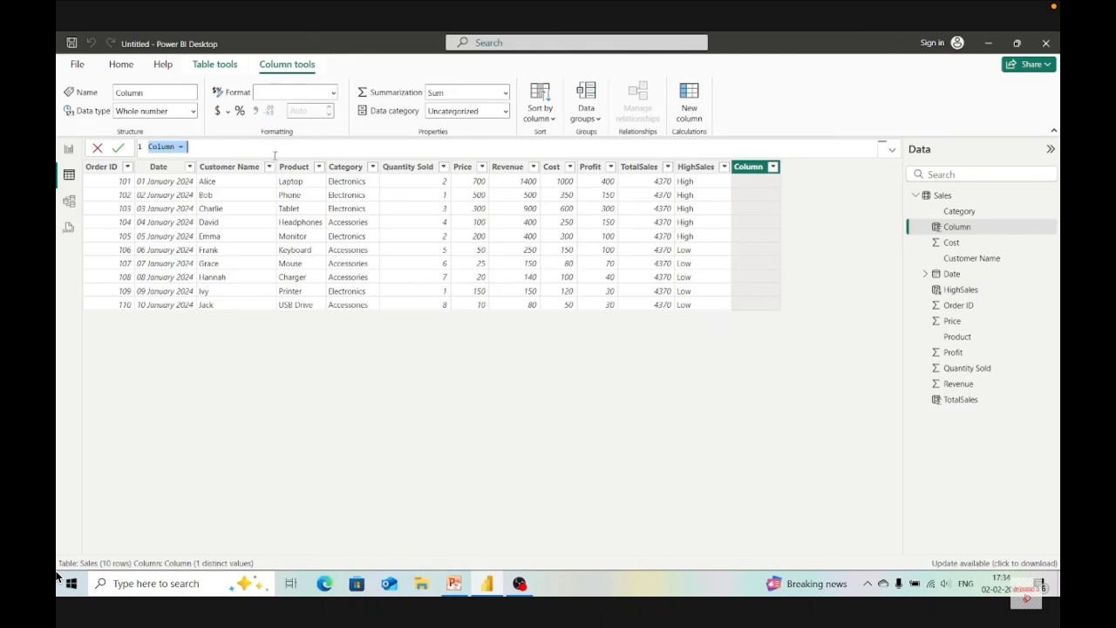
double_click(174, 147)
key(BackSpace)
key(BackSpace)
key(BackSpace)
key(BackSpace)
key(BackSpace)
key(BackSpace)
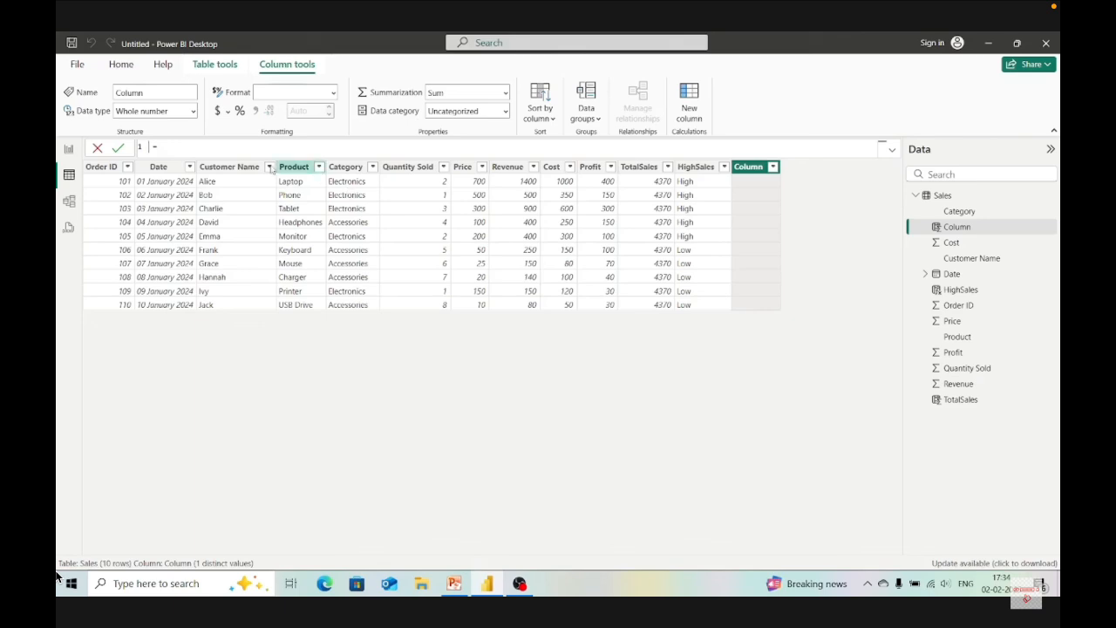
text(Sales )
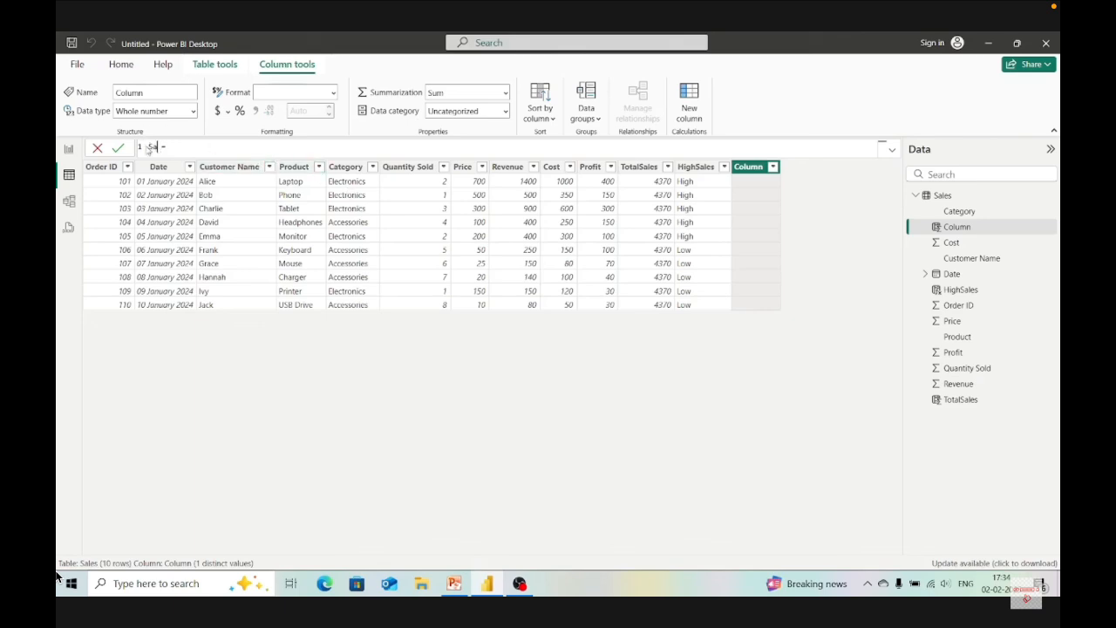
text(Category)
key(End)
- Begin the SalesCategory formula with SWITCH(TRUE(), and continue on a new line
text(Sw)
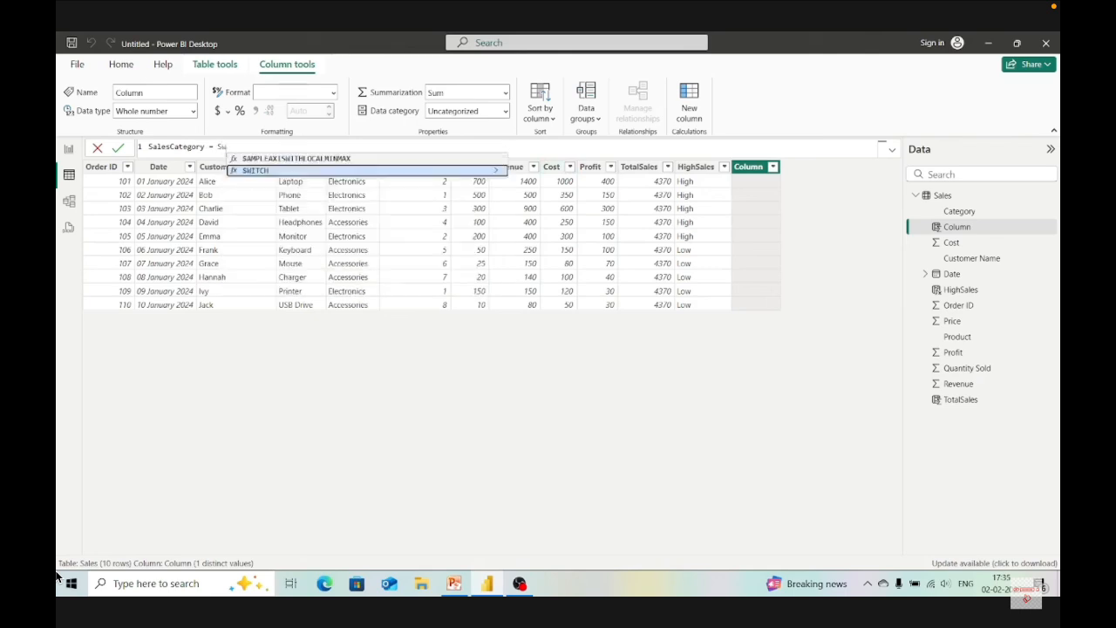
click(256, 171)
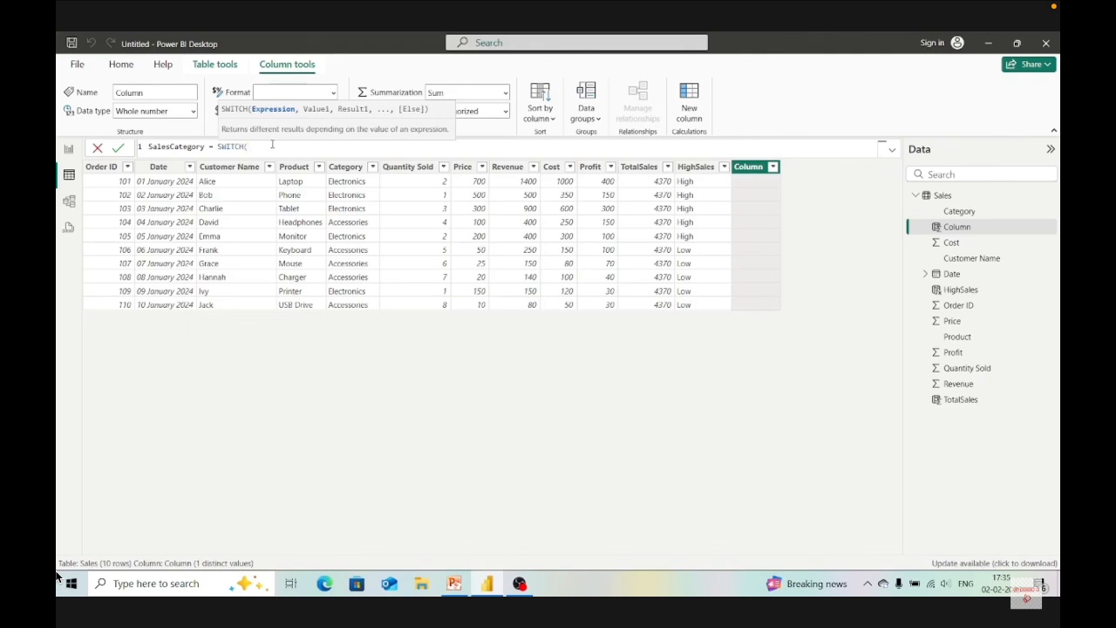
text(TRUE())
text(,)
key(shift+Return)
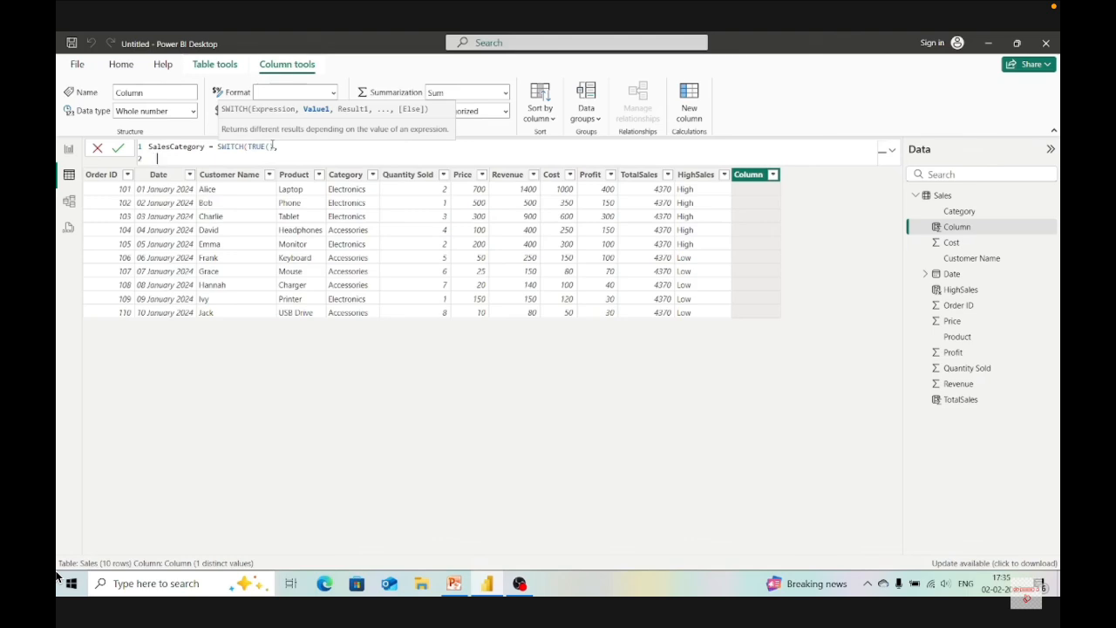
- Enter the first SWITCH condition as Sales[Revenue] > 800 with the result "High", followed by a new line
text(Sa)
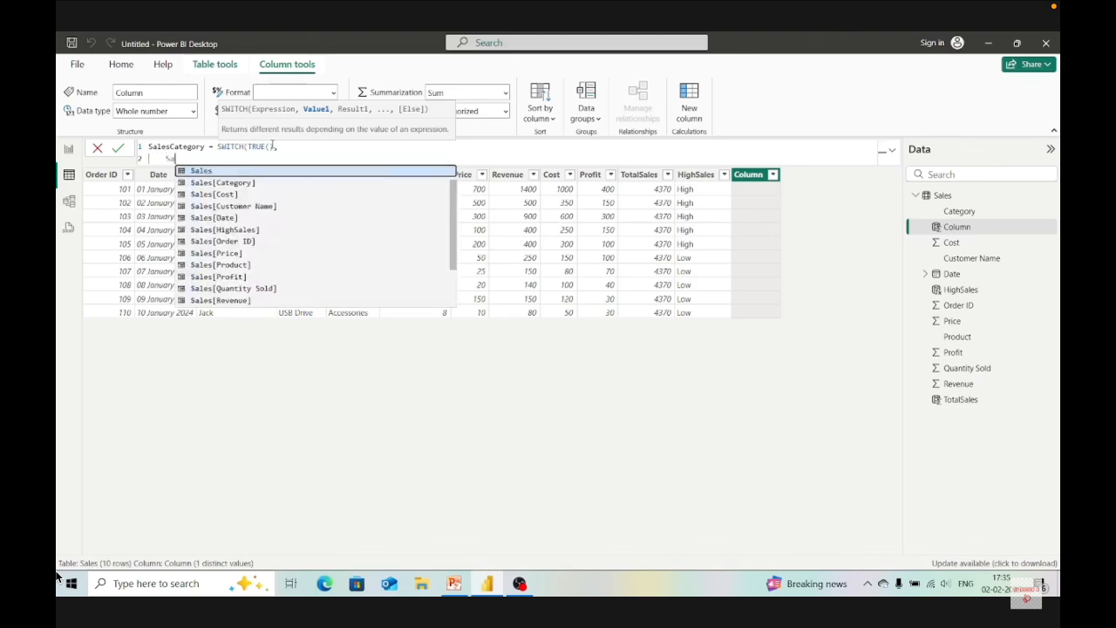
text(les)
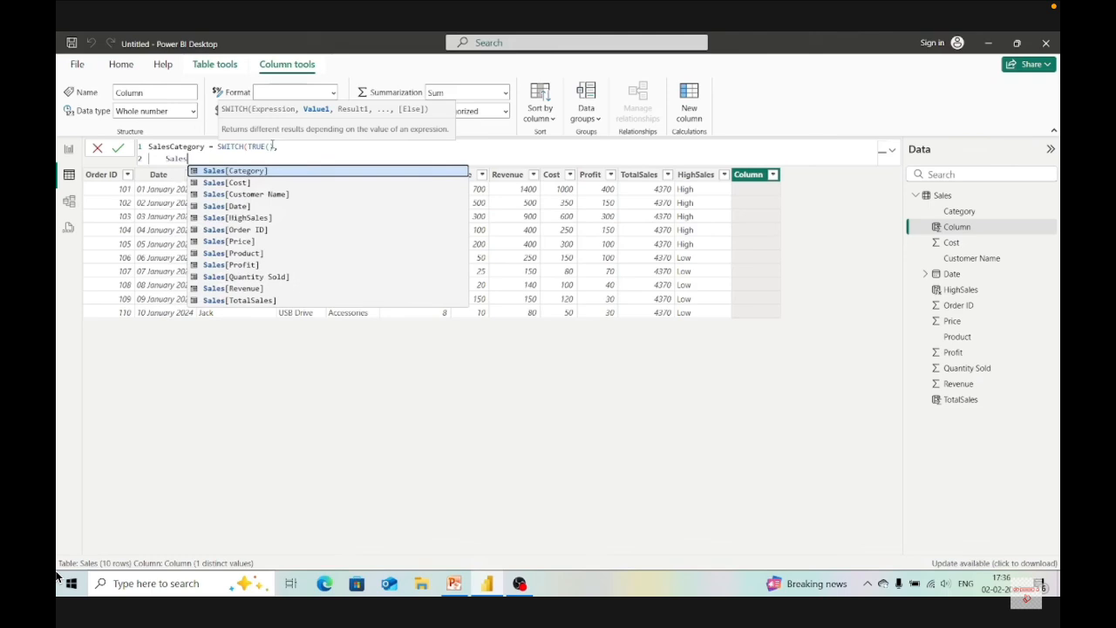
text({)
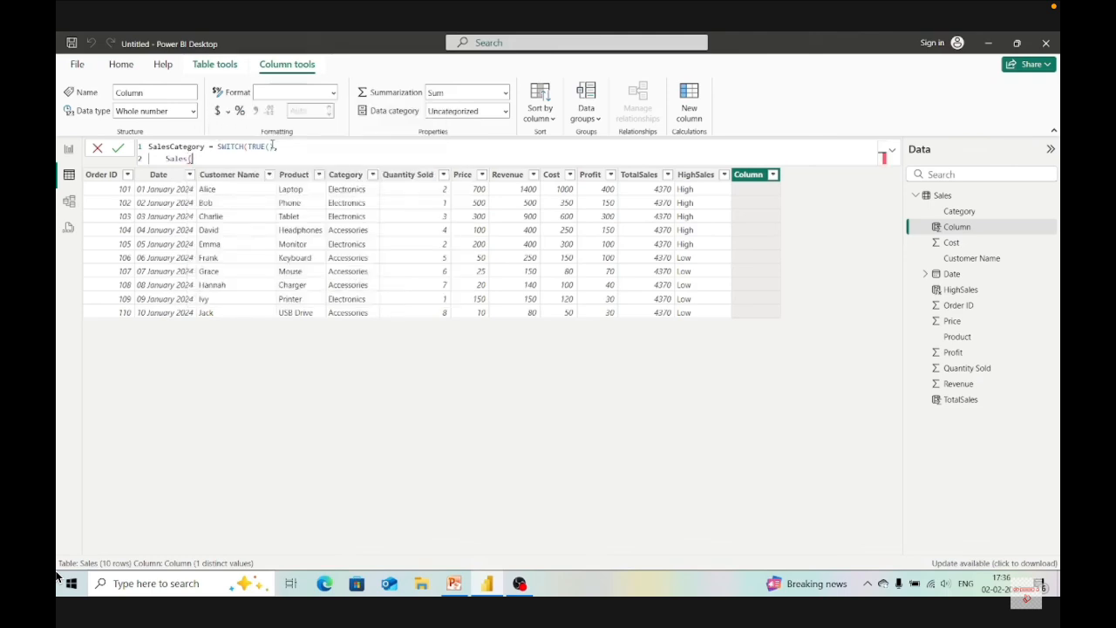
key(BackSpace)
text([)
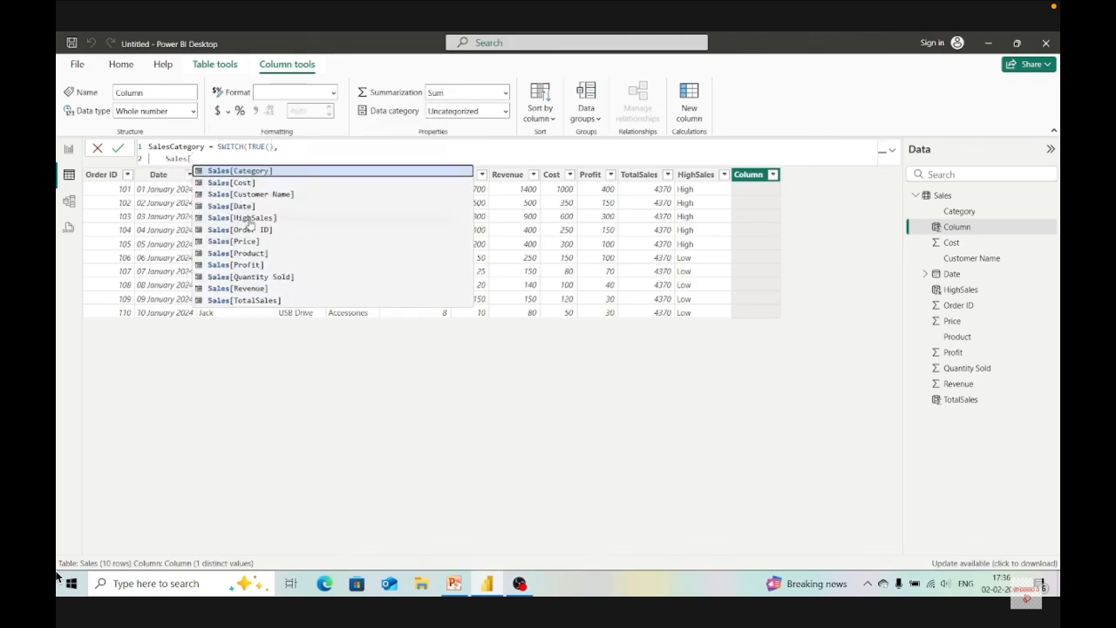
double_click(244, 290)
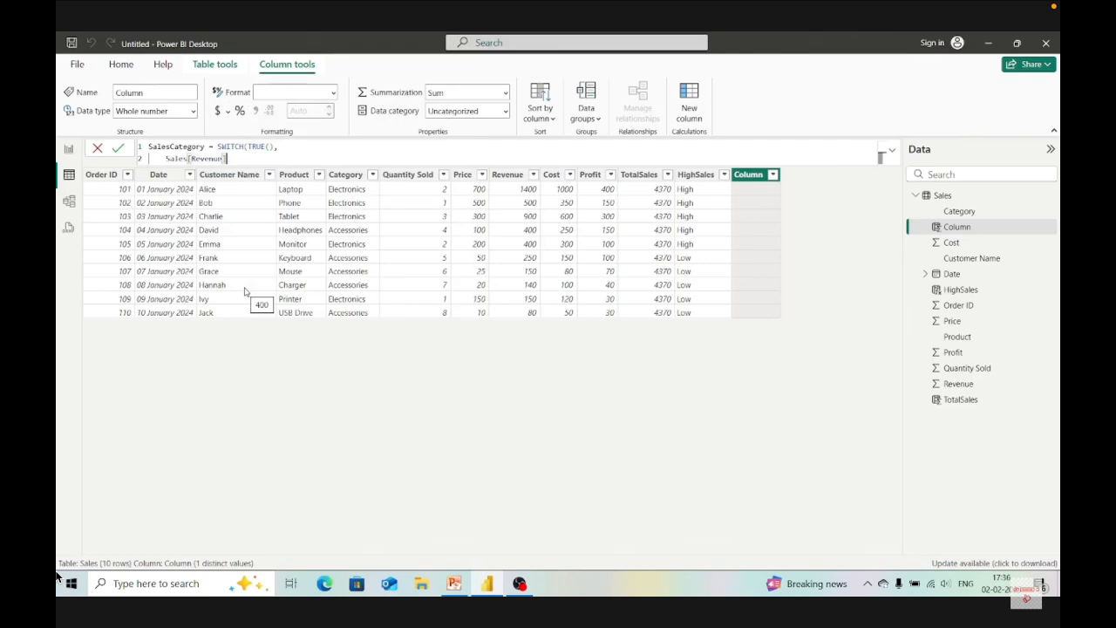
text(> 800 ,"High)
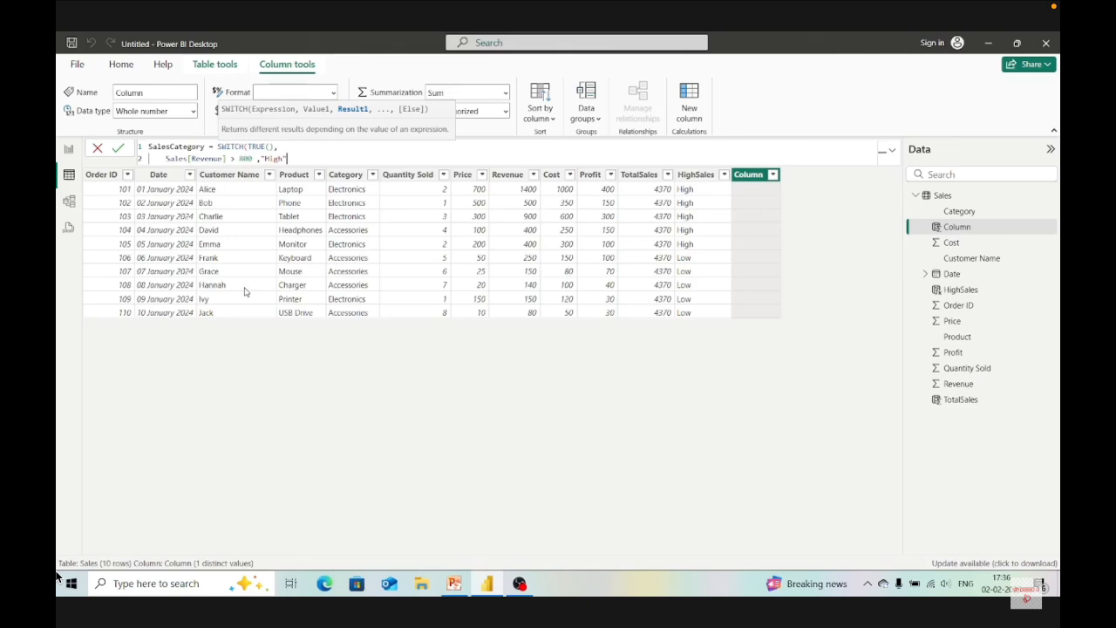
text(,)
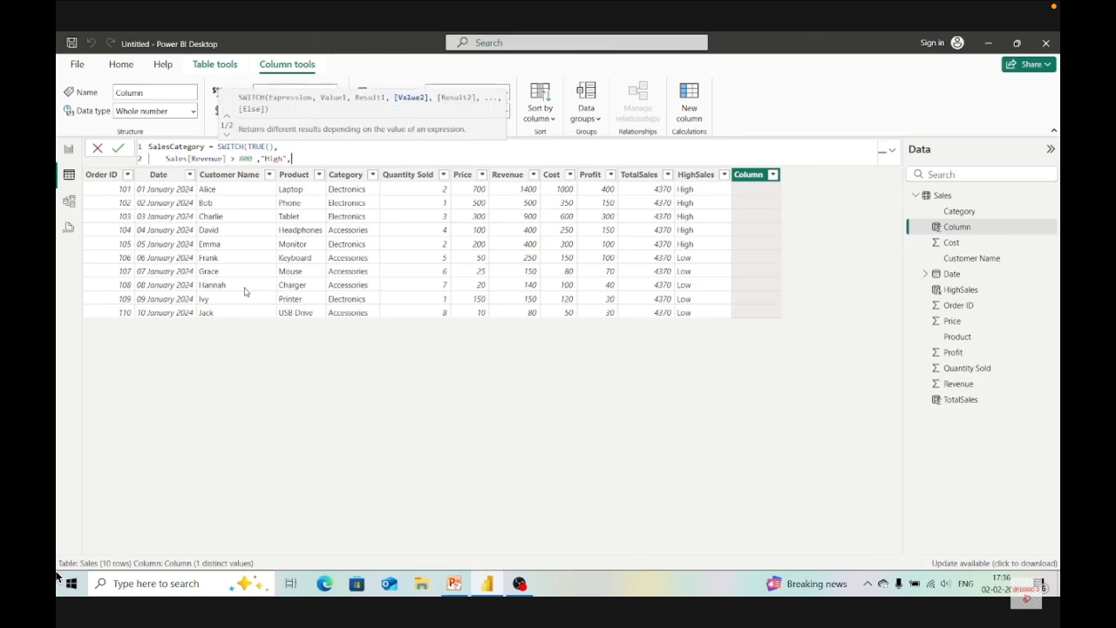
key(shift+Return)
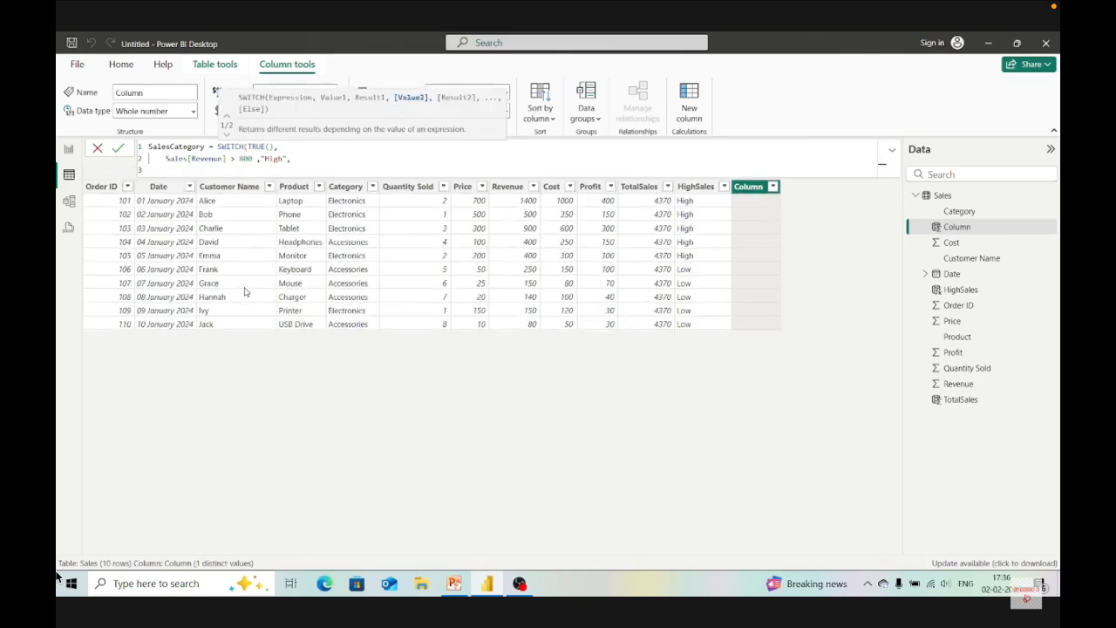
- Insert Sales[Profit] on the third line of the SalesCategory formula and apply the formula
text(Sa)
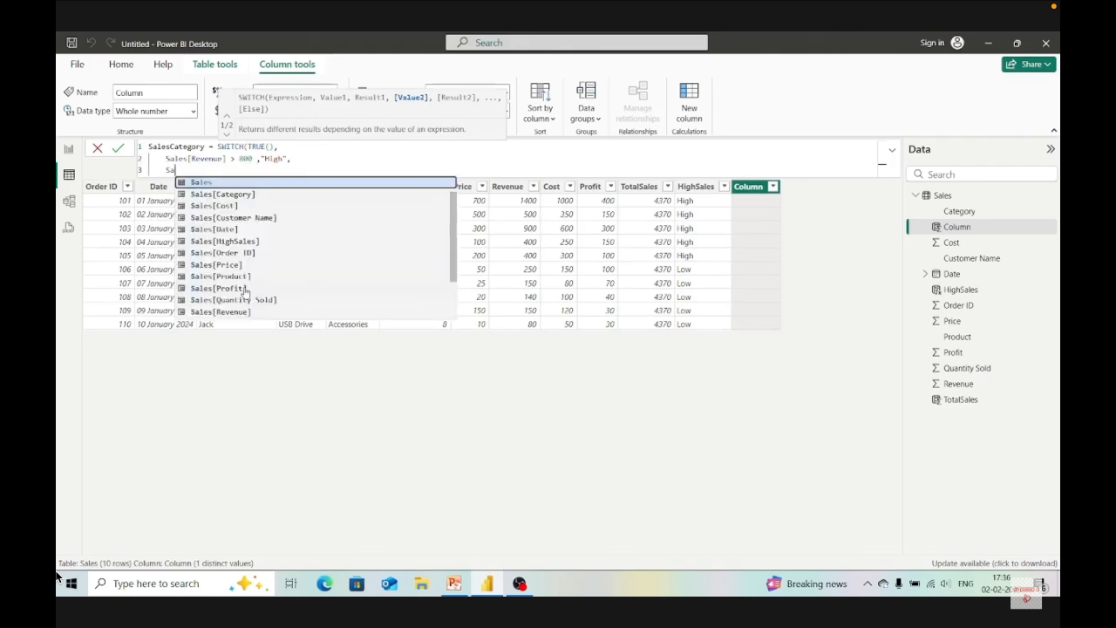
click(245, 288)
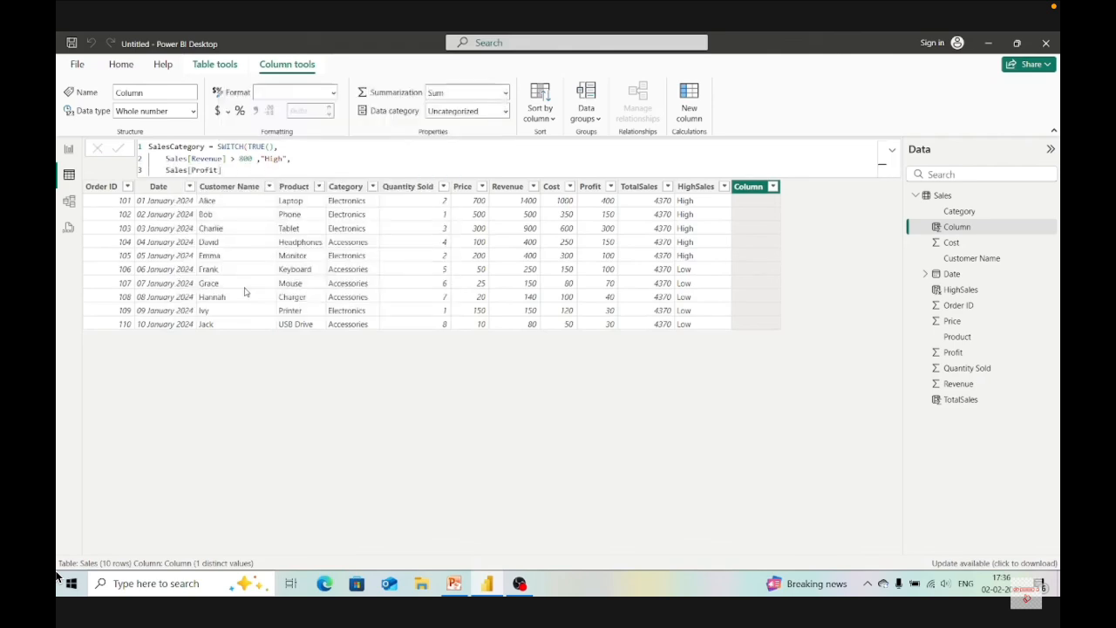
key(Return)
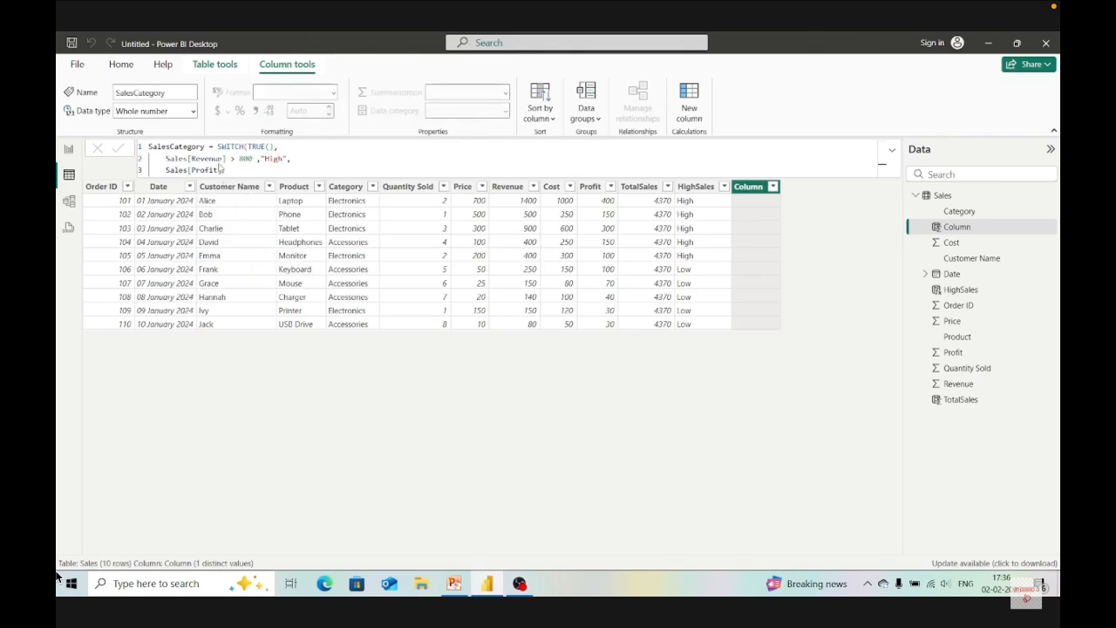
text())
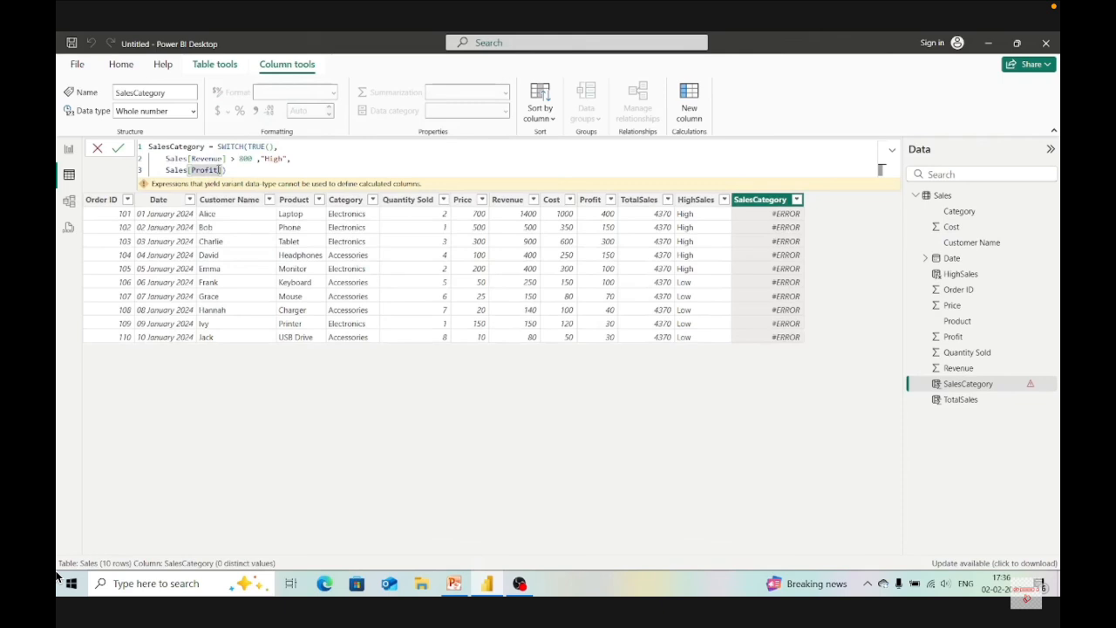
- Remove the Profit column name from the Sales reference on the third line of the SalesCategory formula
key(BackSpace)
key(BackSpace)
key(BackSpace)
key(BackSpace)
key(BackSpace)
key(BackSpace)
key(BackSpace)
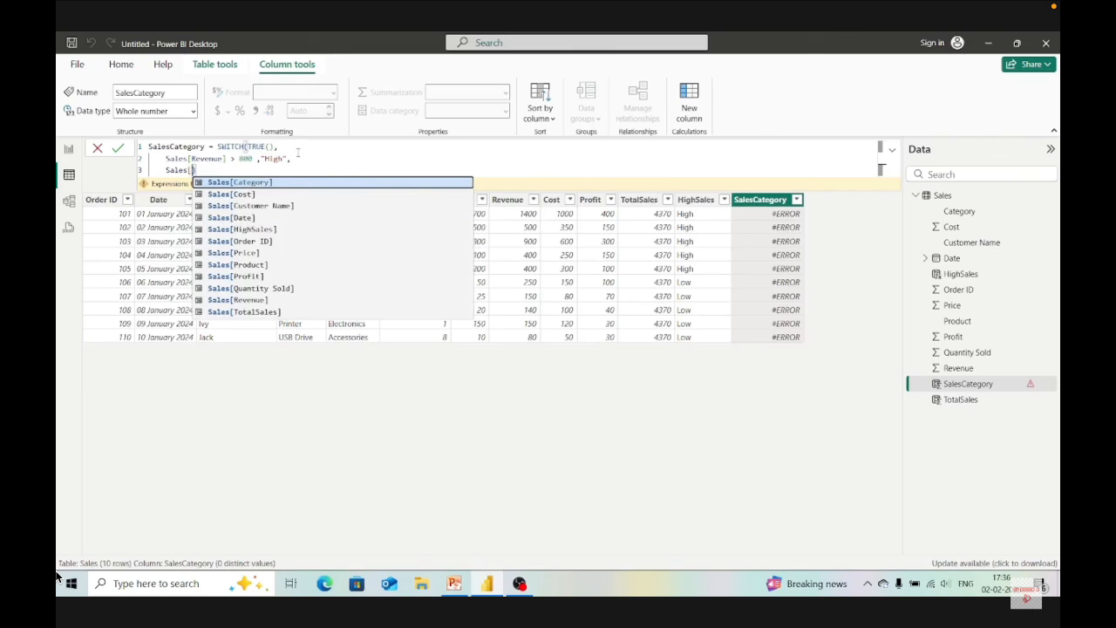
key(Escape)
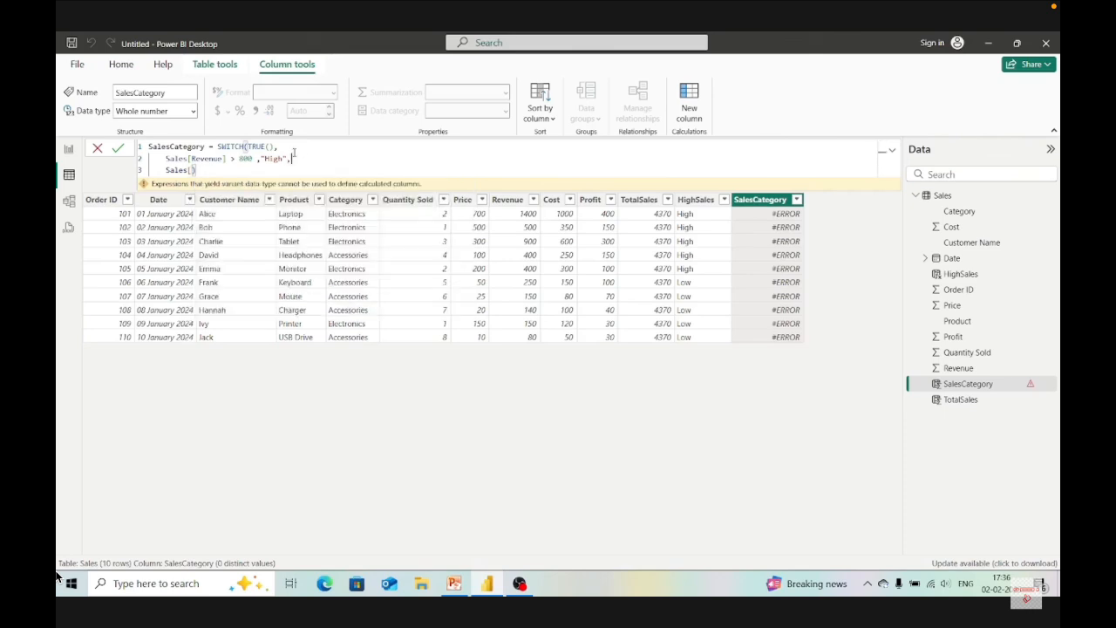
key(Down)
text(Re)
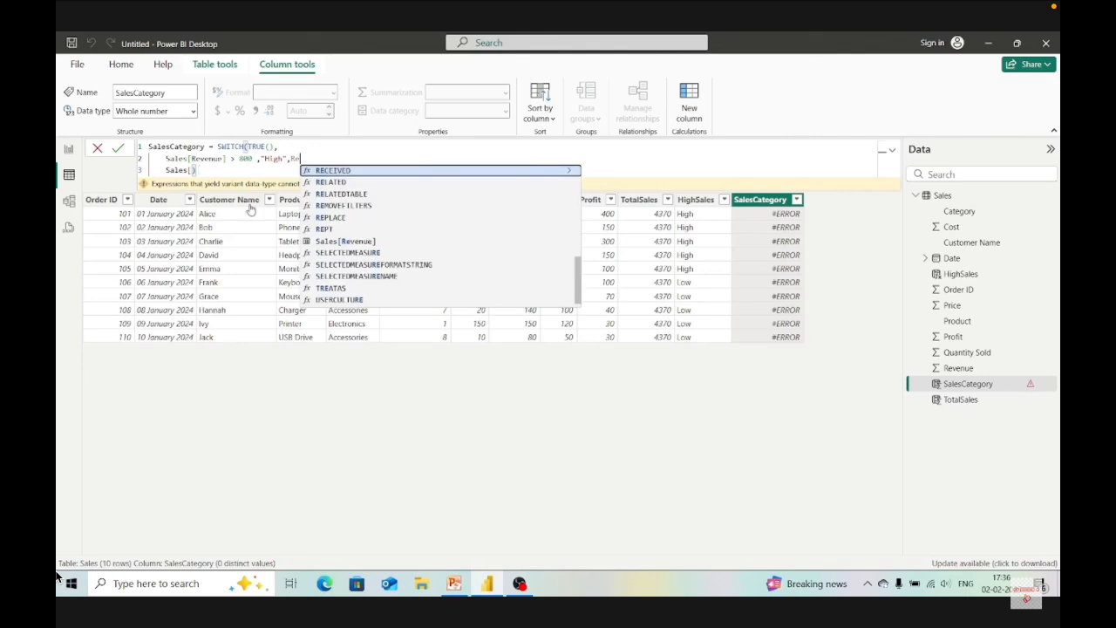
key(BackSpace)
key(BackSpace)
key(Up)
key(Down)
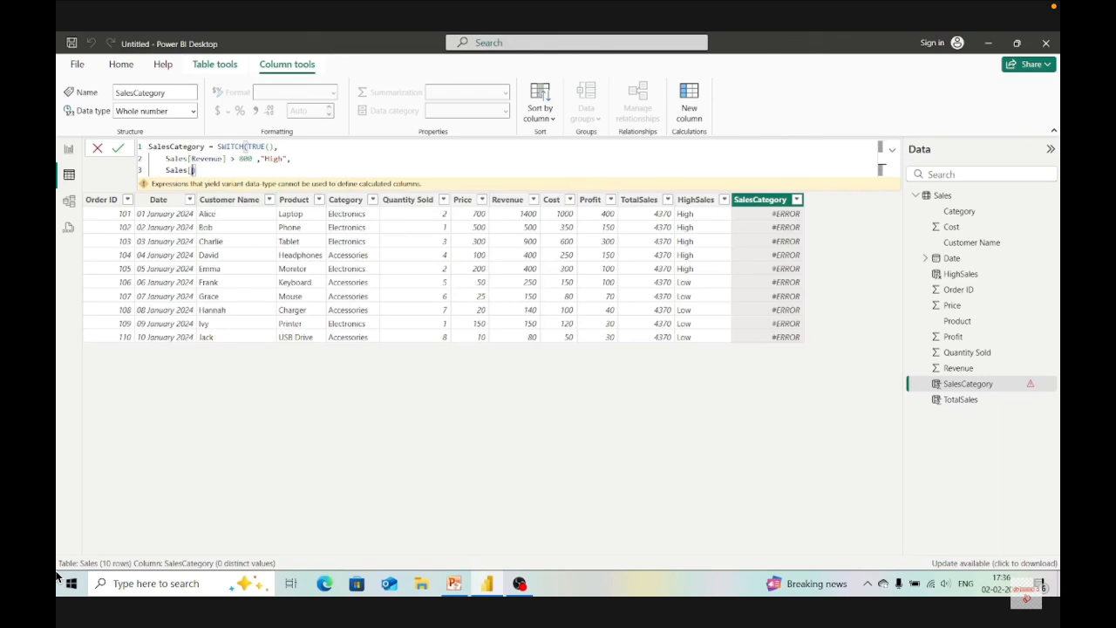
- Enter Sales[Revenue] > 200 as the second SWITCH condition on the third line of the SalesCategory formula, followed by a comma
text(R)
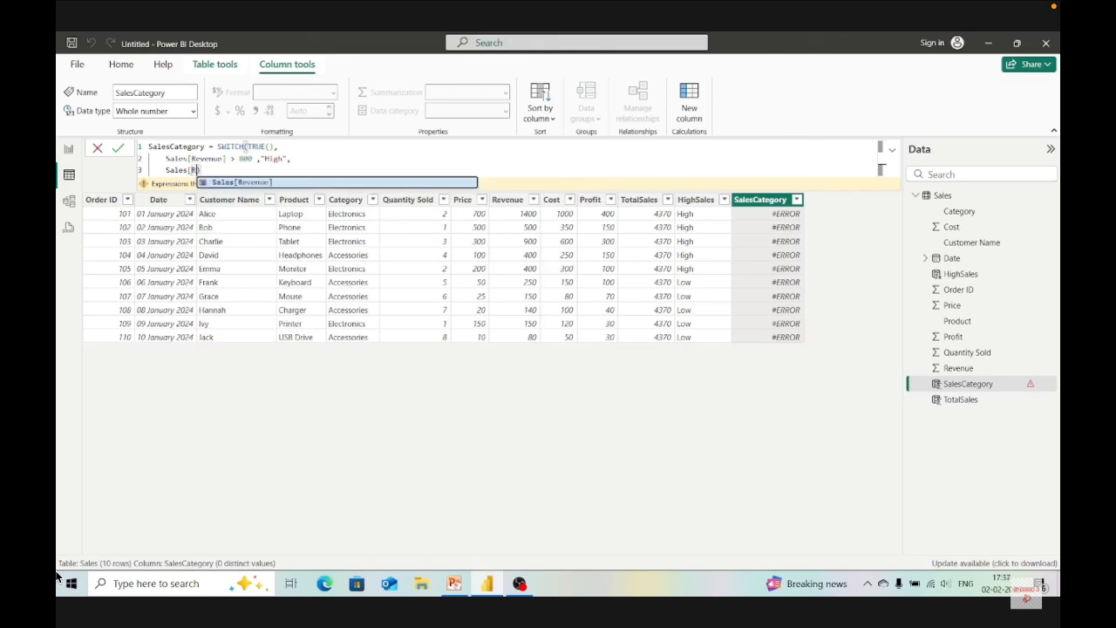
key(Tab)
text())
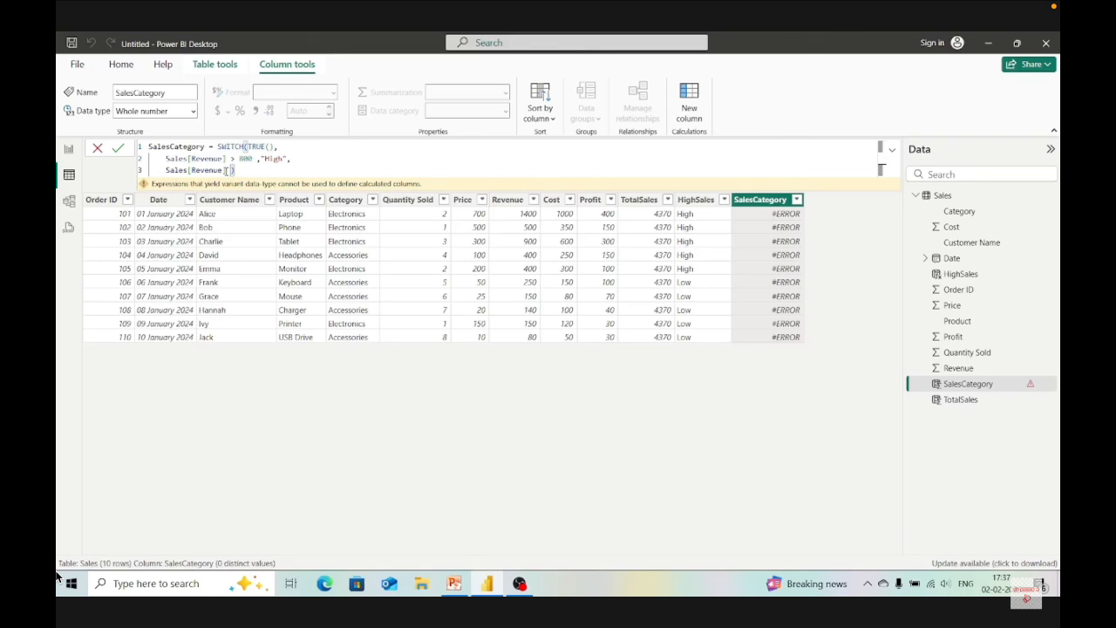
text(> 200)
double_click(241, 170)
text(800)
text(,)
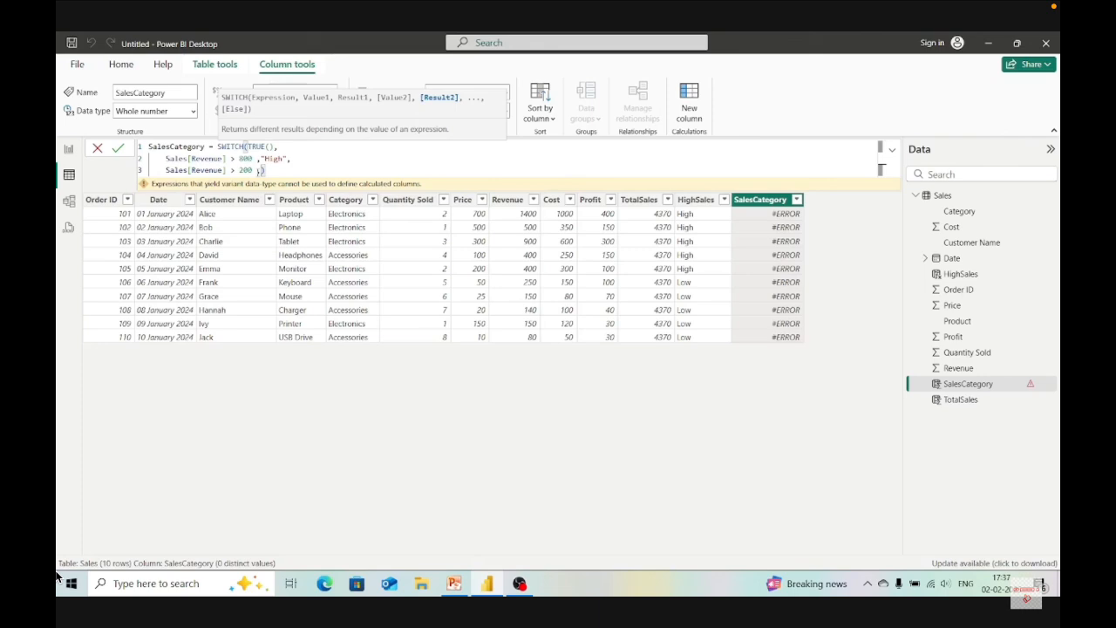
- Add "Medium" as the result of the second SWITCH condition and continue on a new line
text(")
text(Mediu)
text(m")
text(")
text(,)
key(shift+Return)
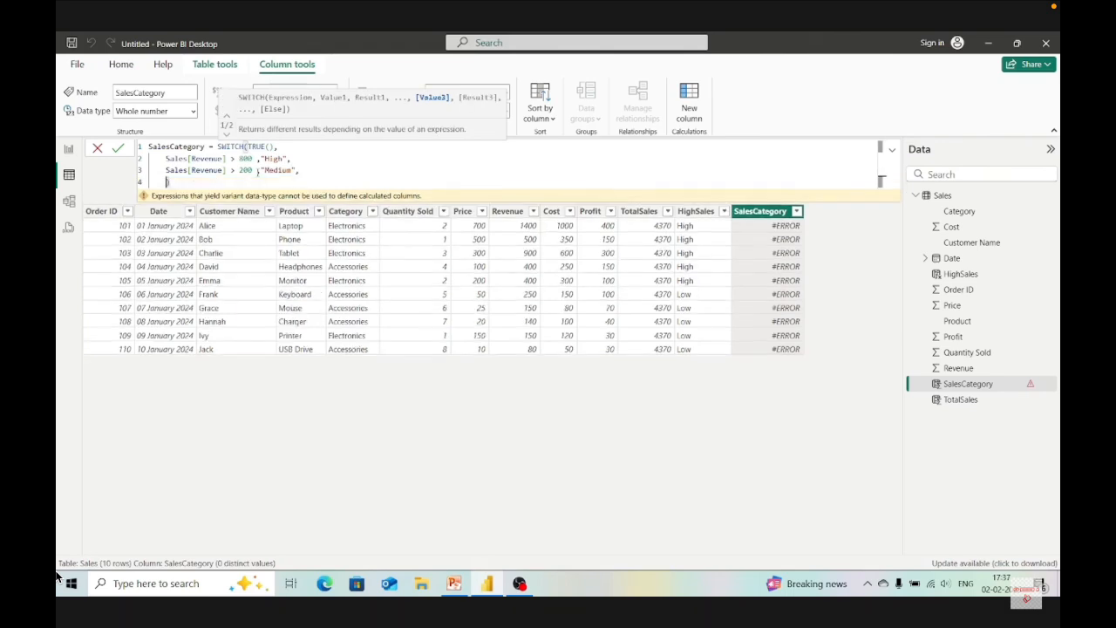
- Add "Low" as the default SWITCH result, put the closing parenthesis on its own line and apply the SalesCategory formula
text("Low")
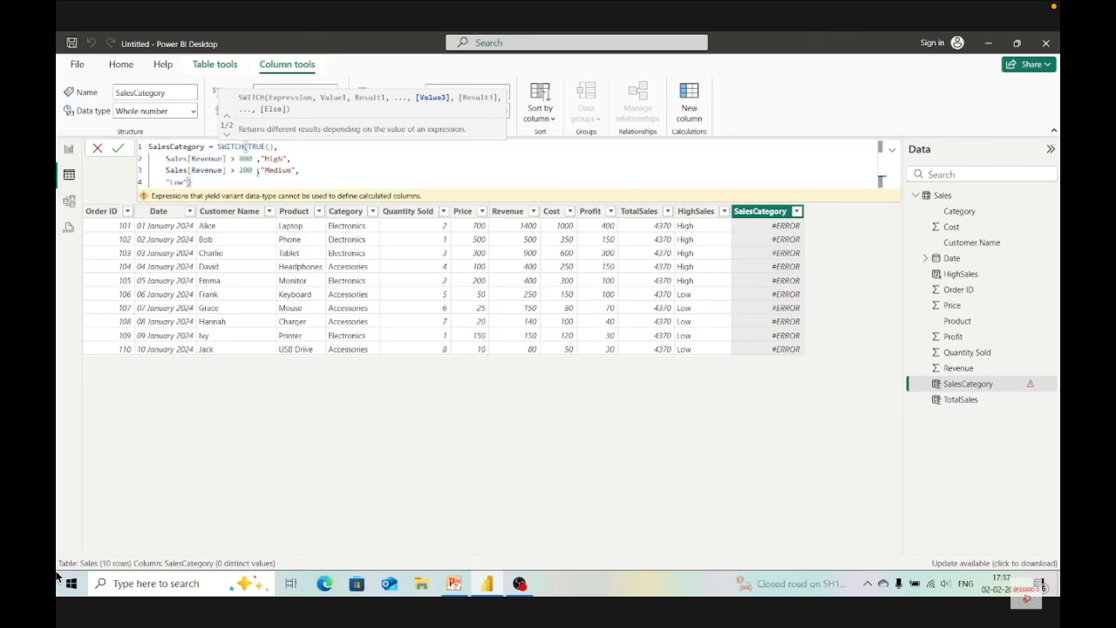
key(shift+Return)
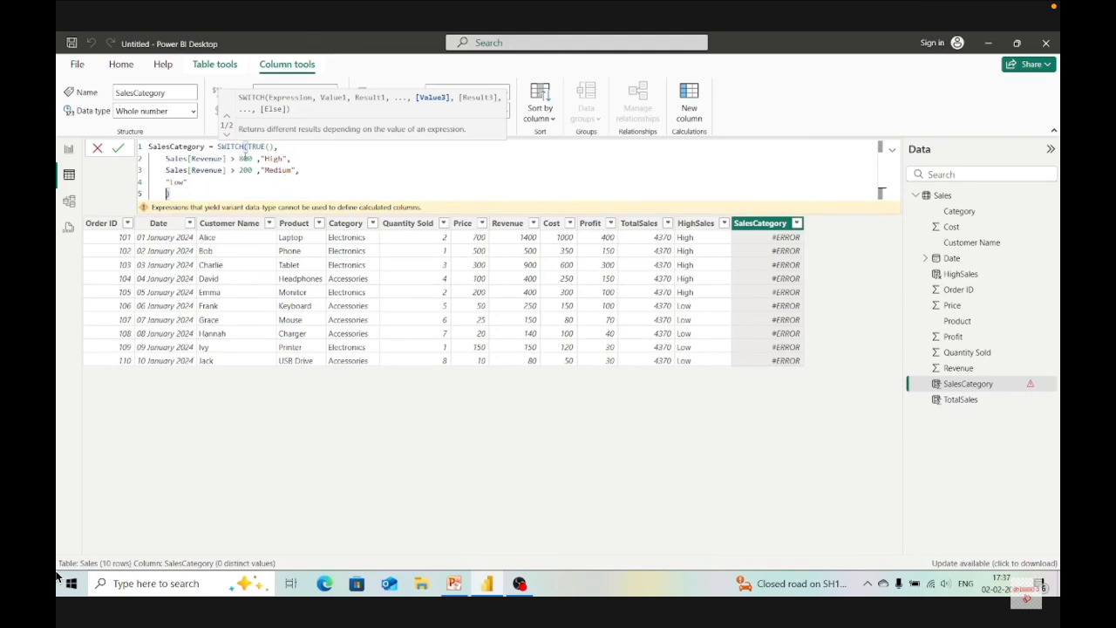
click(317, 185)
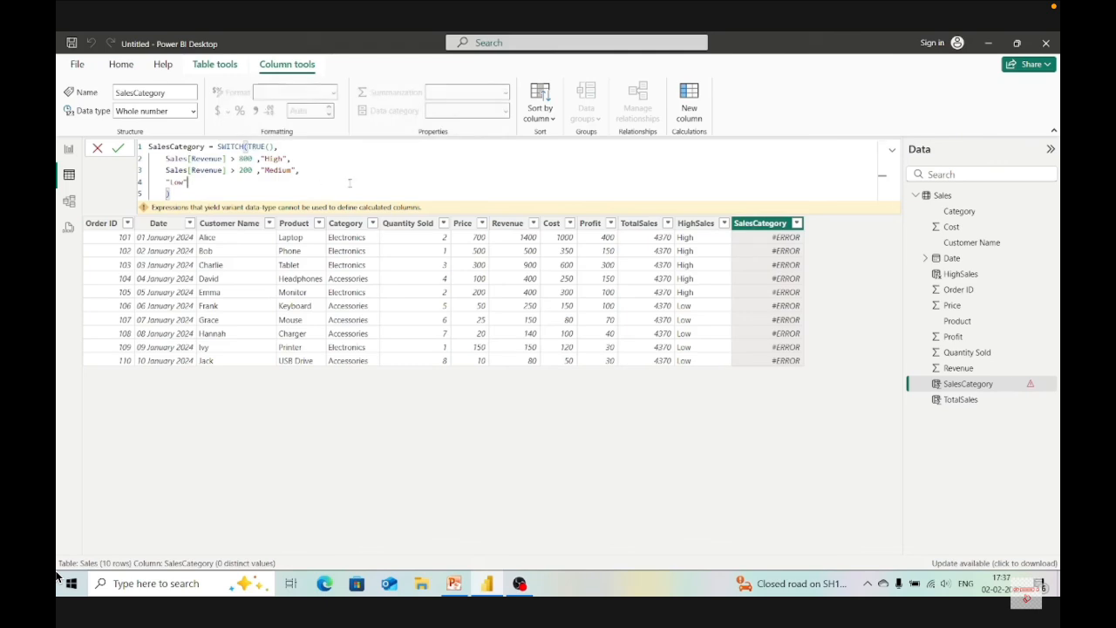
key(Return)
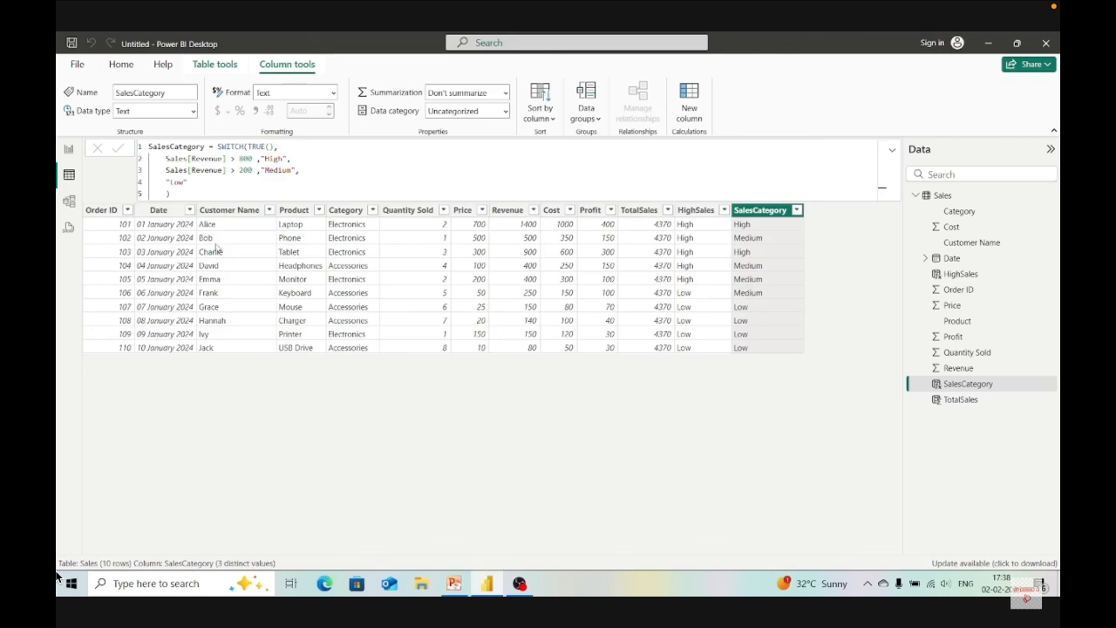
- Add a new calculated column to the Sales table and begin its formula with the LEN function
click(183, 192)
click(694, 122)
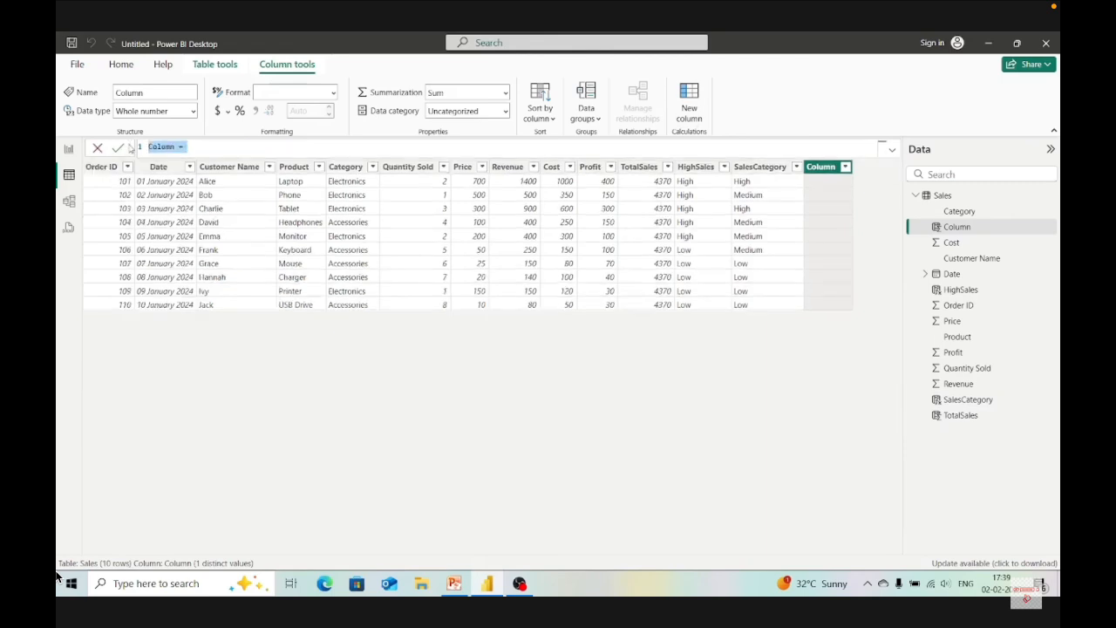
click(189, 149)
text([)
key(BackSpace)
text(le)
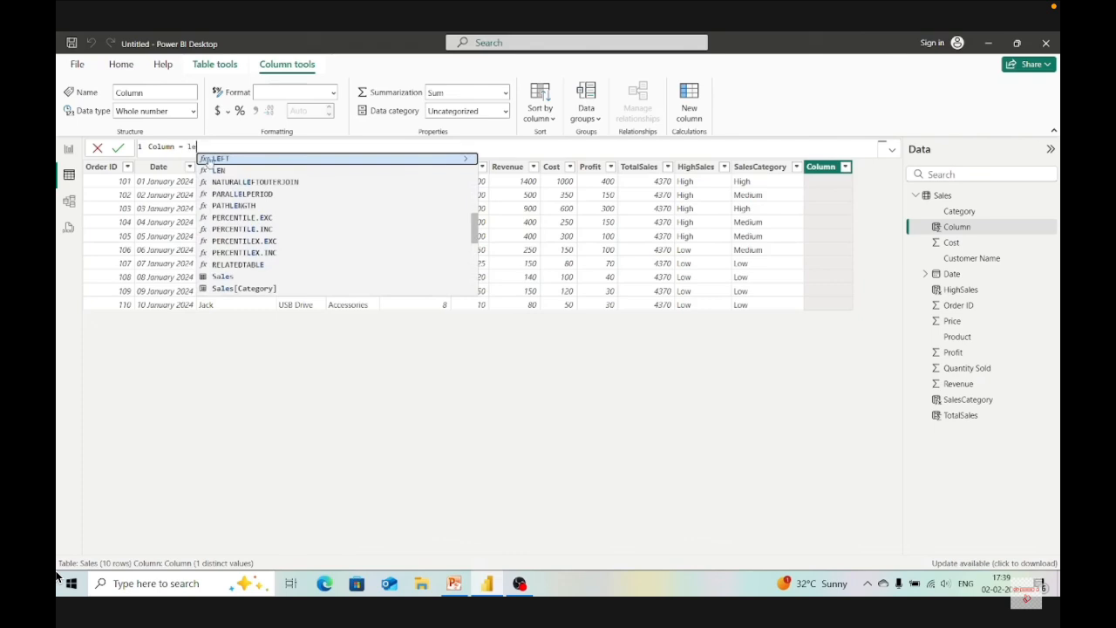
click(216, 170)
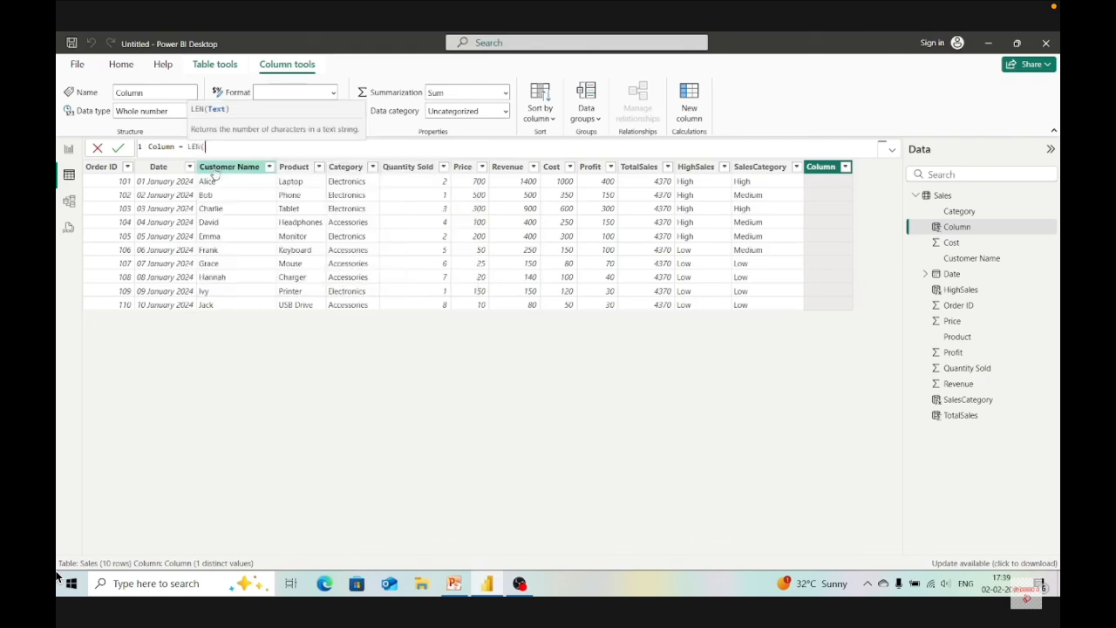
- Complete the LEN formula with Sales[Customer Name] as its text argument and apply it
text(Sa)
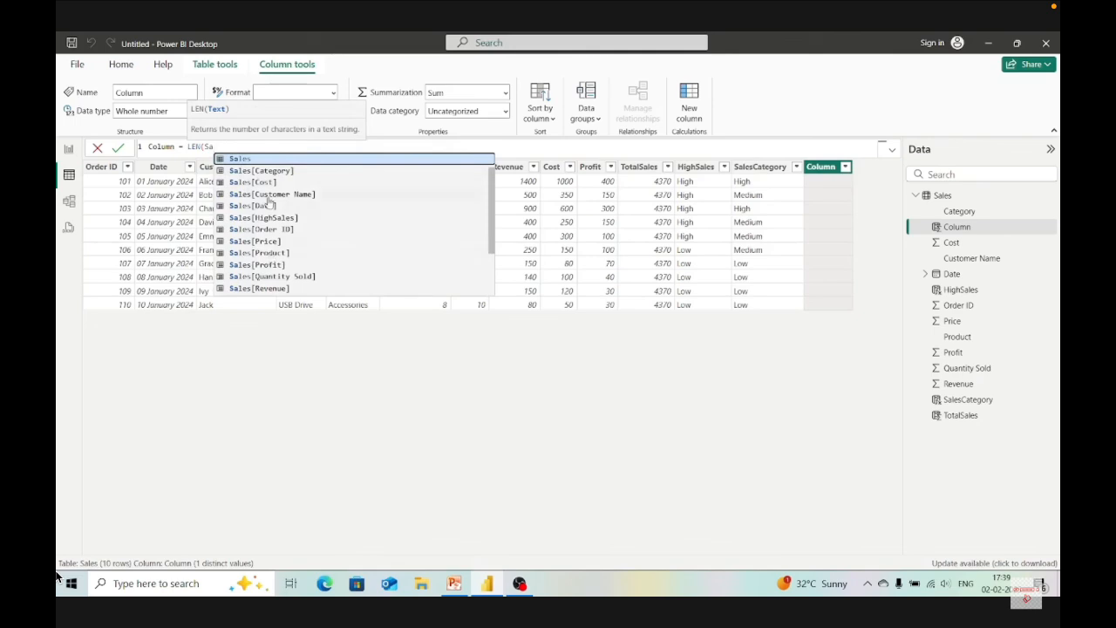
click(270, 195)
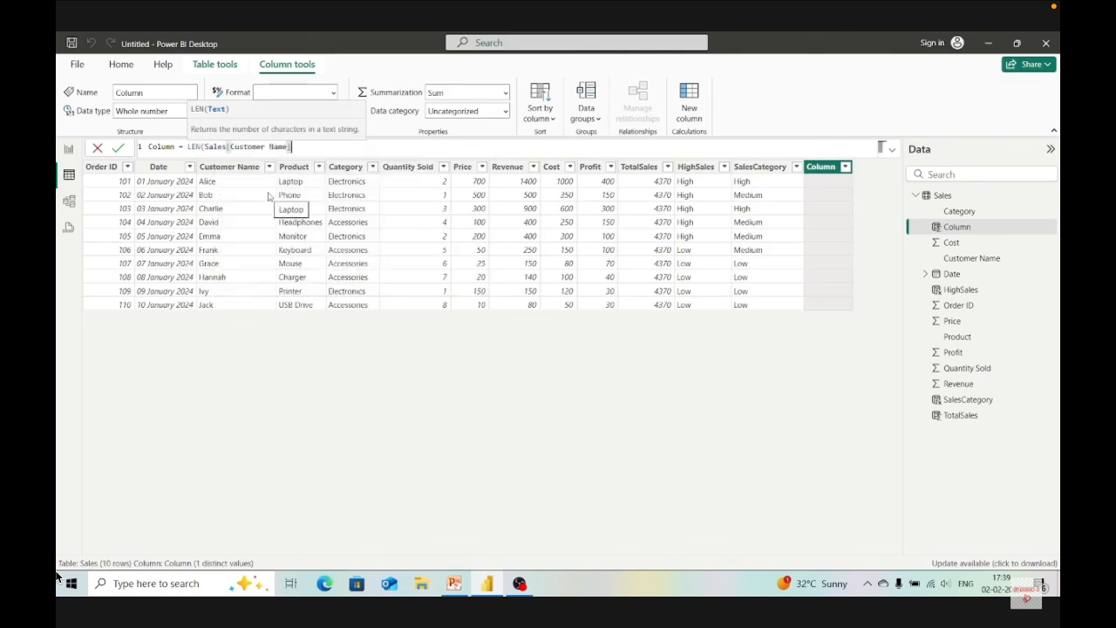
text())
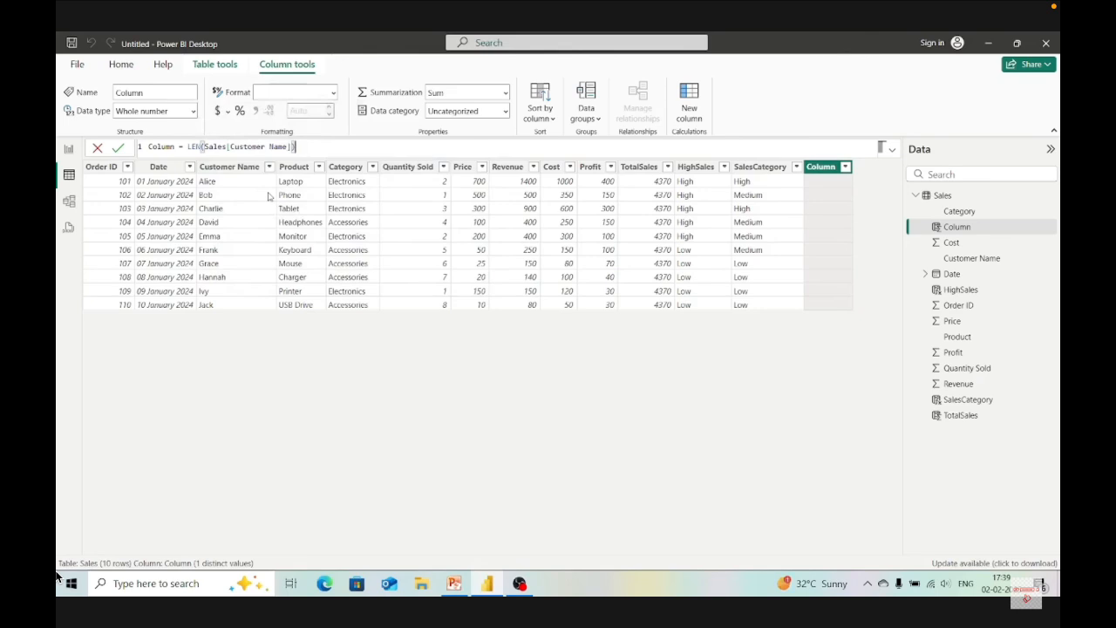
key(Return)
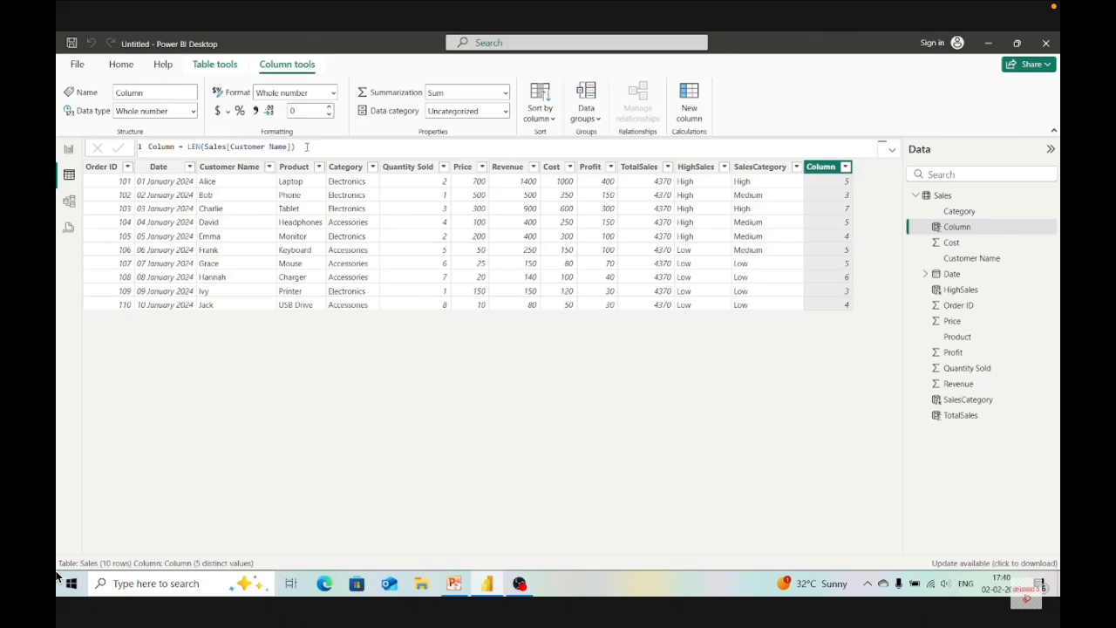
- Replace the LEN function with REPLACE in the new column's formula
click(199, 146)
key(BackSpace)
key(BackSpace)
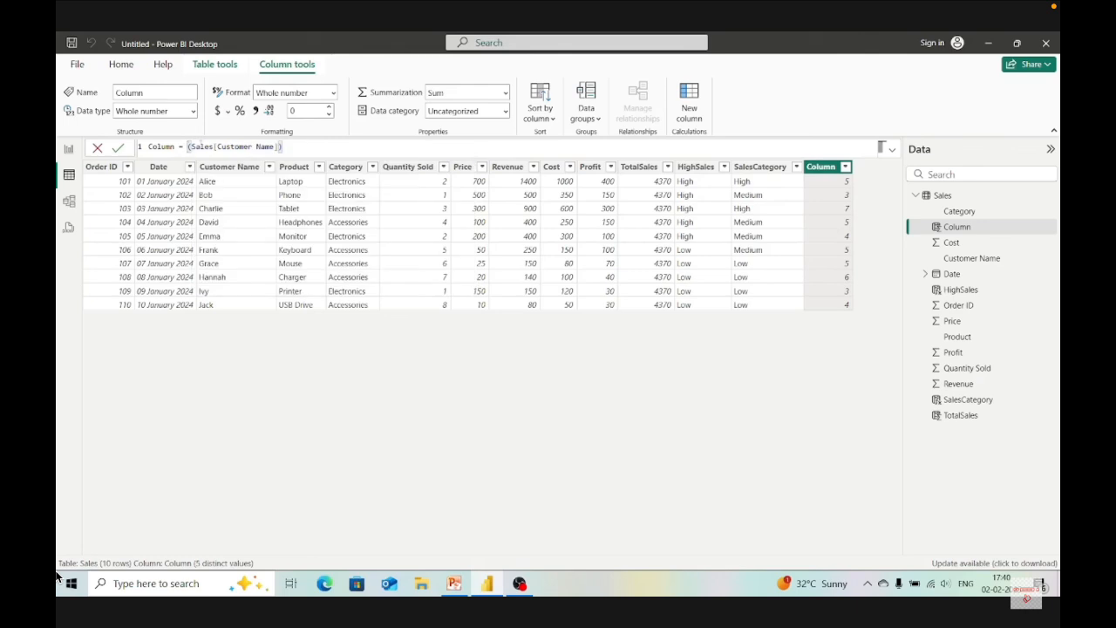
text(Re)
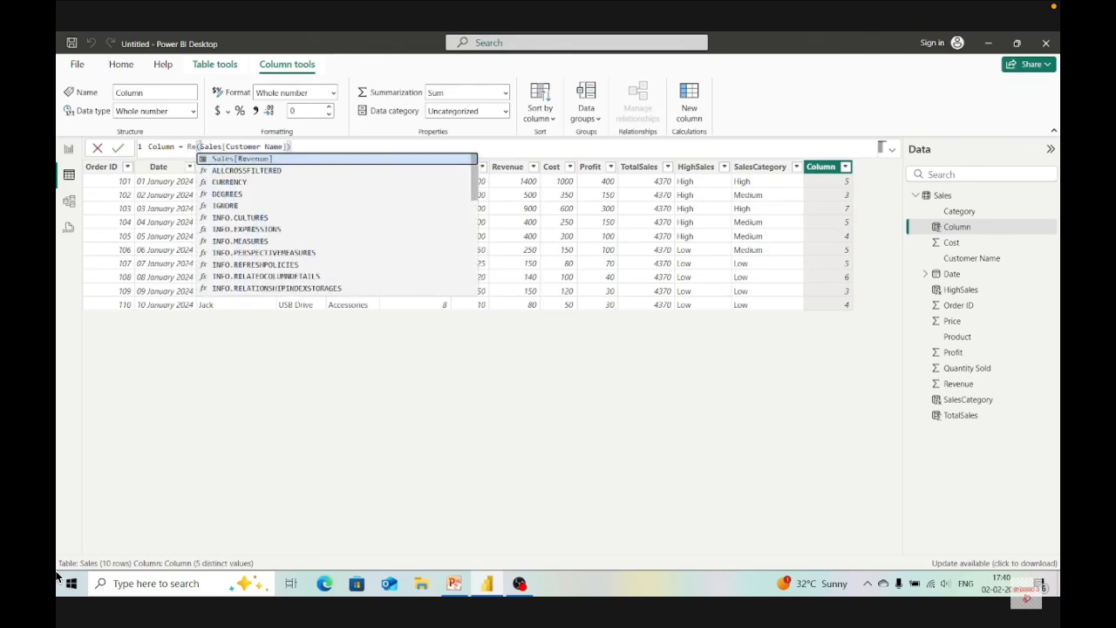
text(p)
key(Tab)
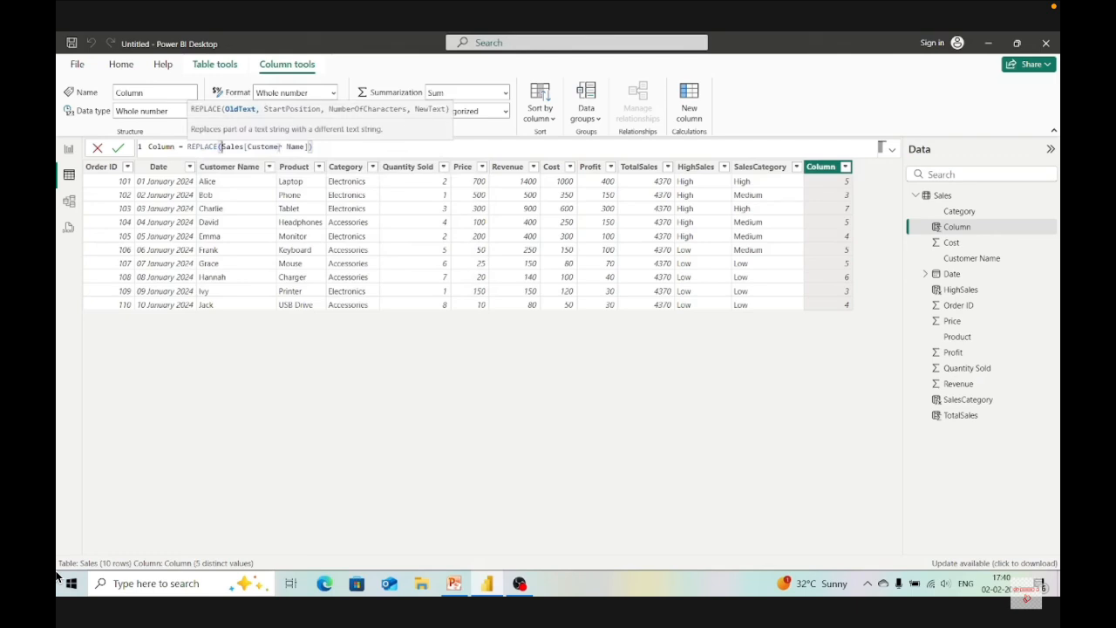
- Remove the Sales[Customer Name] argument from the REPLACE function, leaving its parentheses empty
click(308, 147)
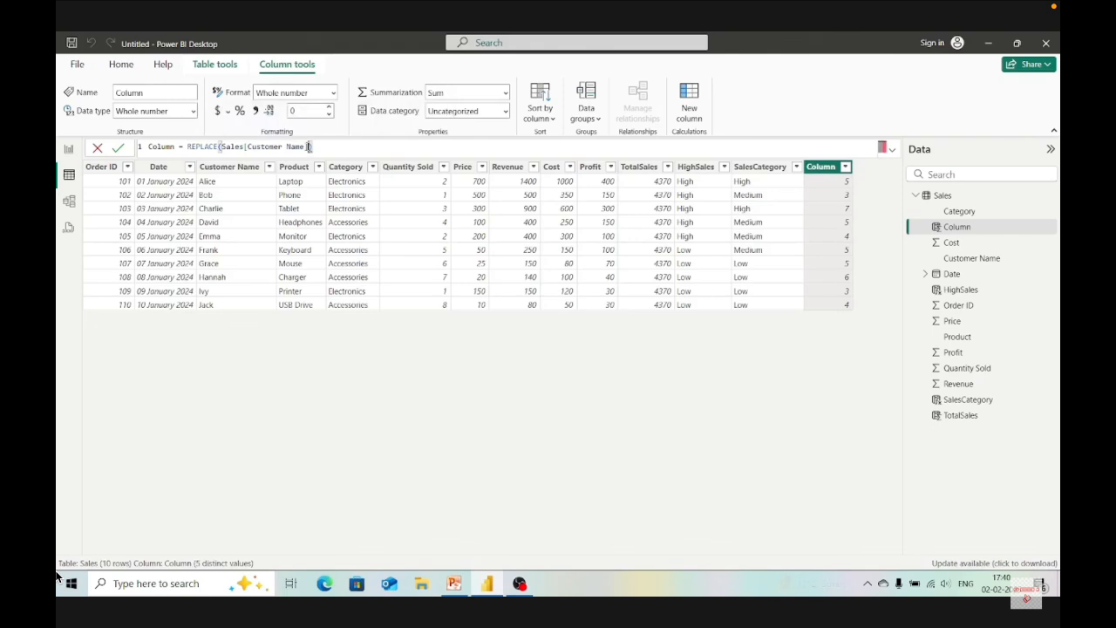
key(BackSpace)
key(BackSpace)
key(BackSpace)
key(BackSpace)
key(BackSpace)
key(BackSpace)
key(BackSpace)
key(BackSpace)
key(BackSpace)
key(BackSpace)
key(BackSpace)
key(BackSpace)
key(BackSpace)
key(BackSpace)
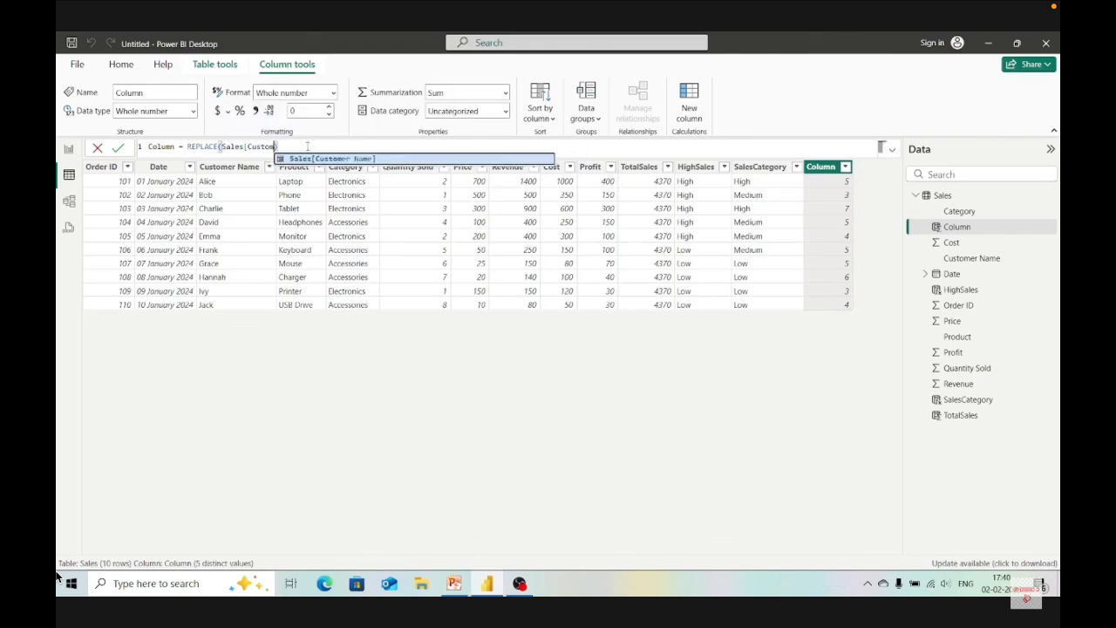
key(BackSpace)
key(BackSpace)
key(BackSpace)
key(BackSpace)
key(BackSpace)
key(BackSpace)
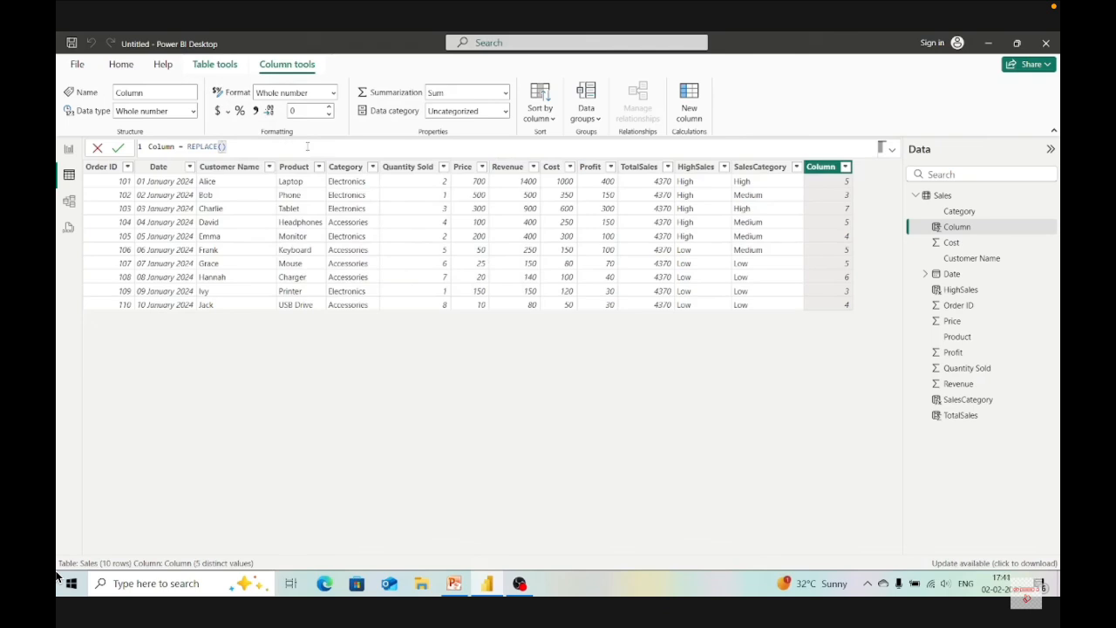
- Fill in REPLACE with Sales[Customer Name], start position 3, 2 characters and new text "red", and apply the formula
text(Sa)
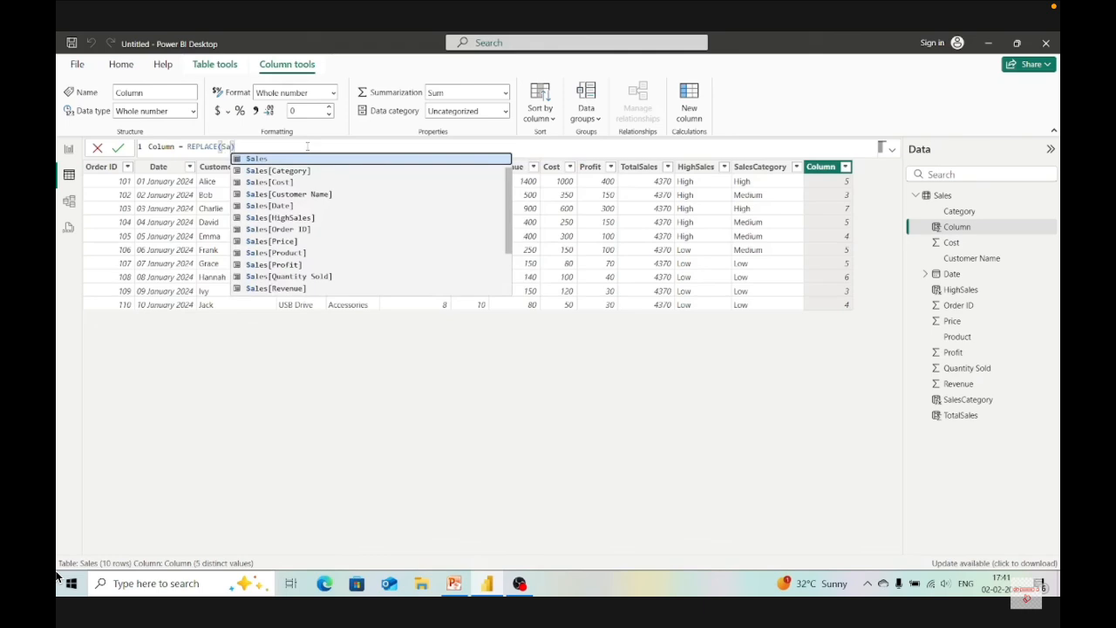
click(293, 195)
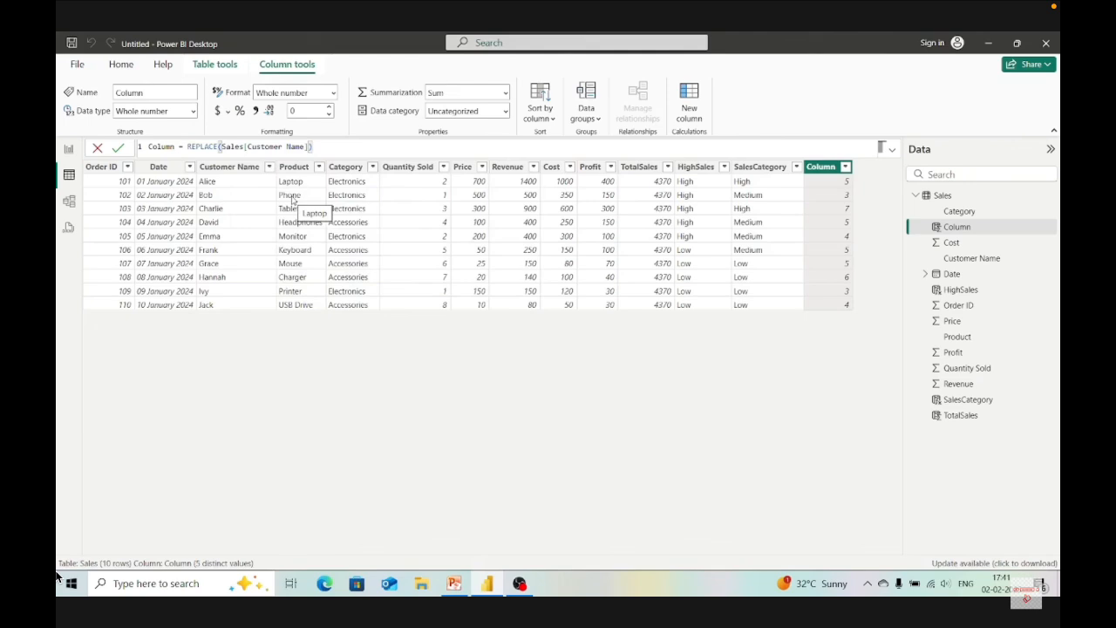
text(,)
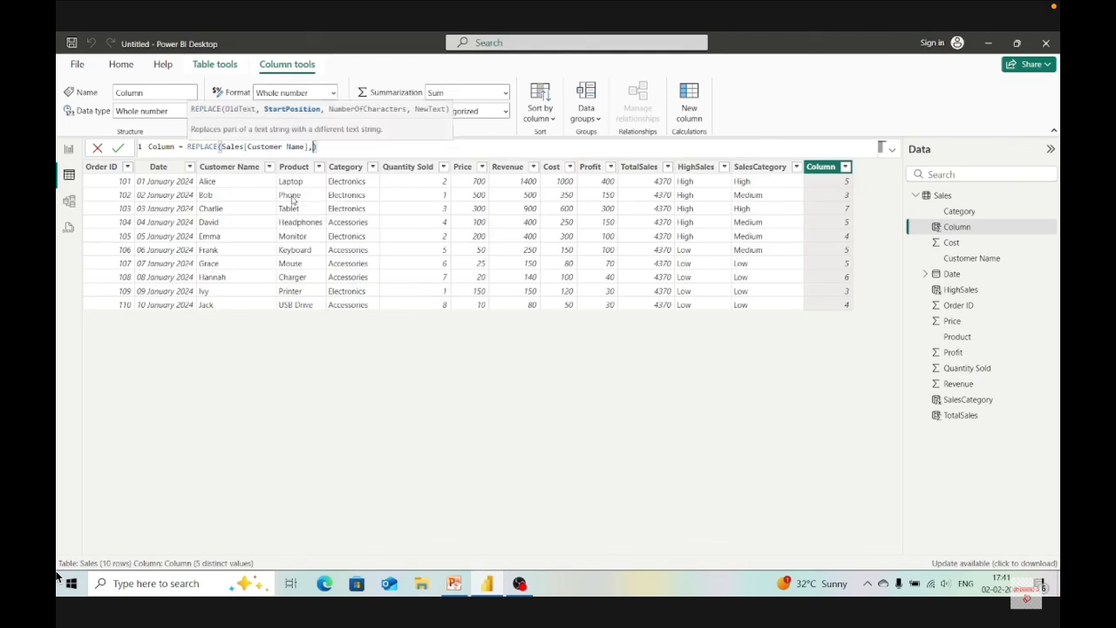
text(1)
text(,2,")
text(")
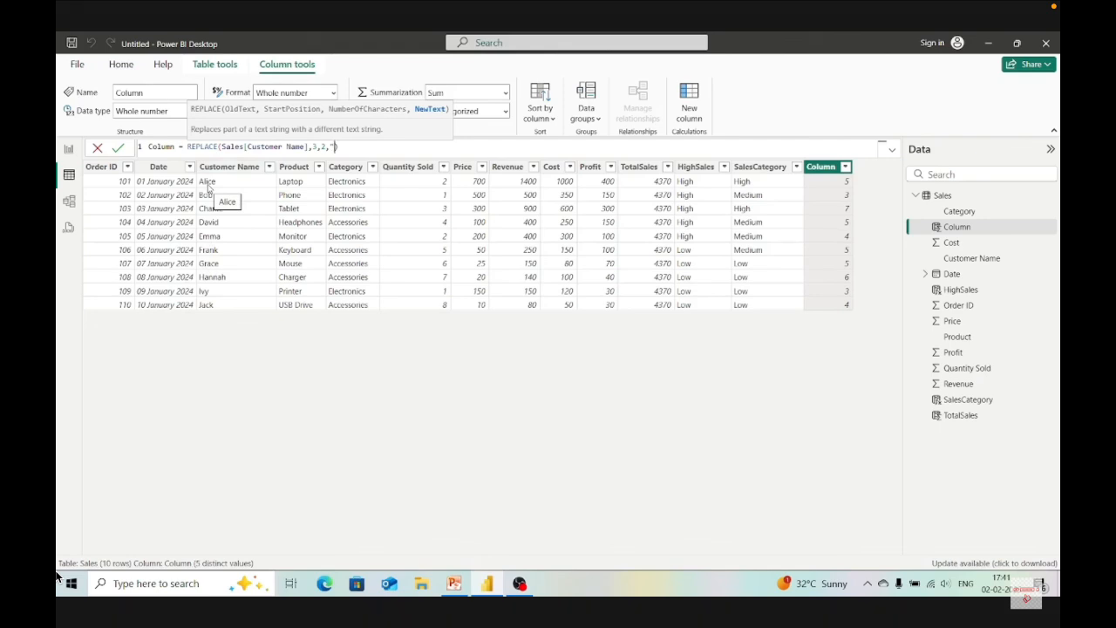
text(red"))
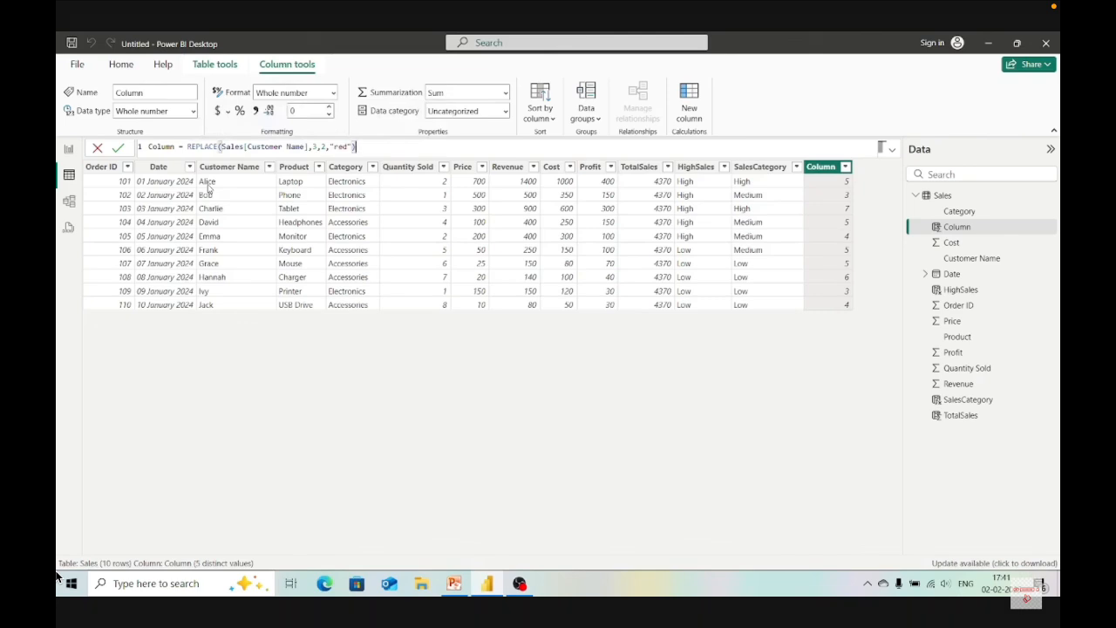
key(Return)
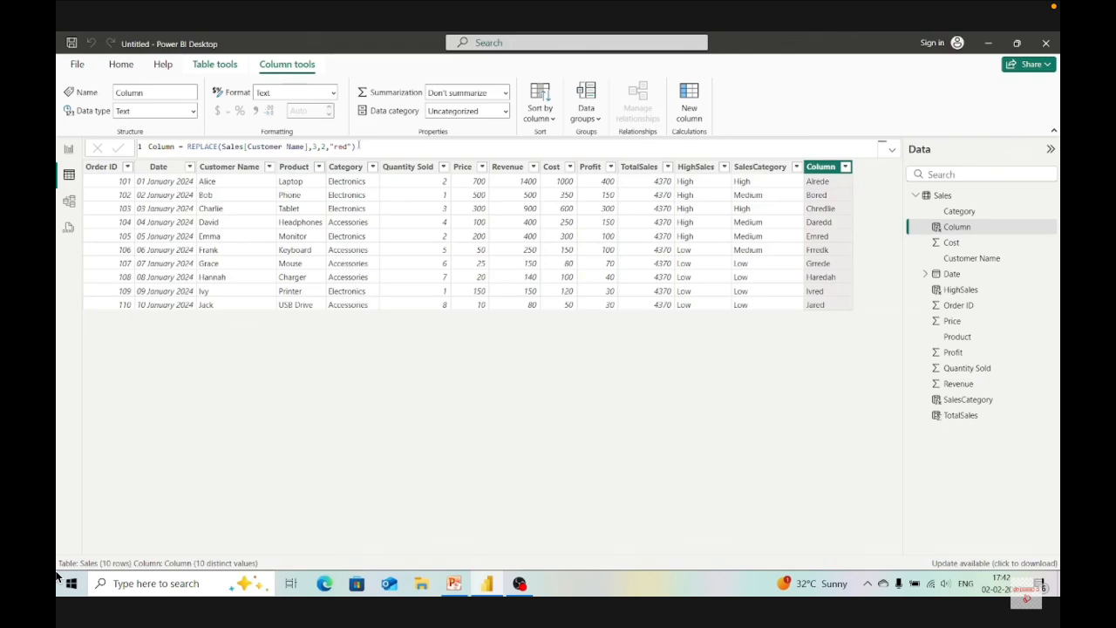
- Clear the REPLACE expression from the new column's formula, keeping the column name and equals sign
drag(357, 147, 188, 146)
key(BackSpace)
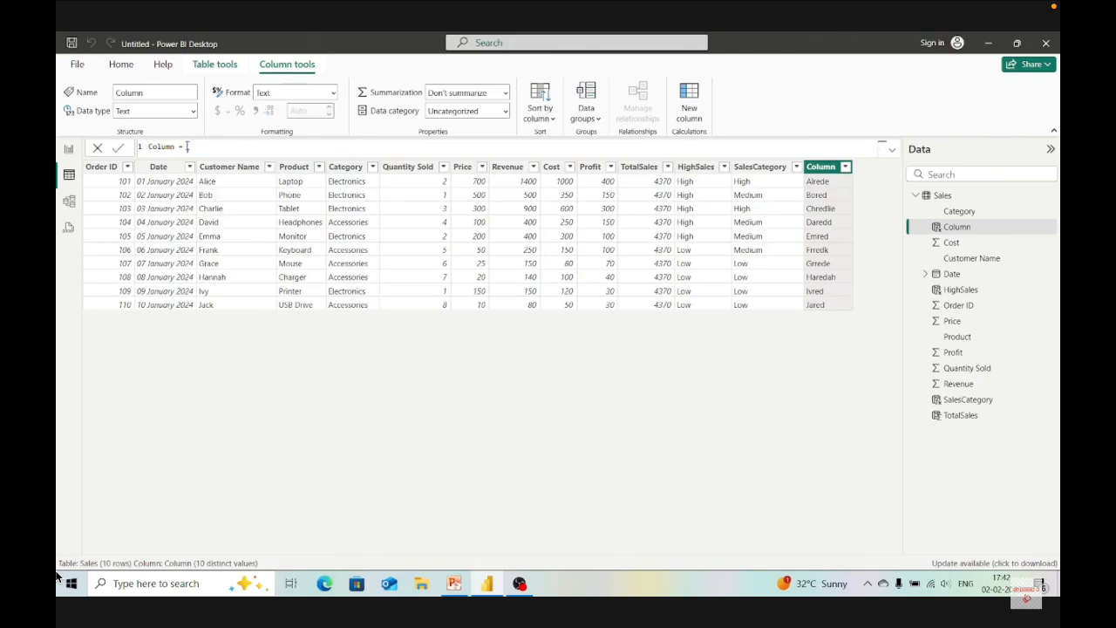
text(Upp)
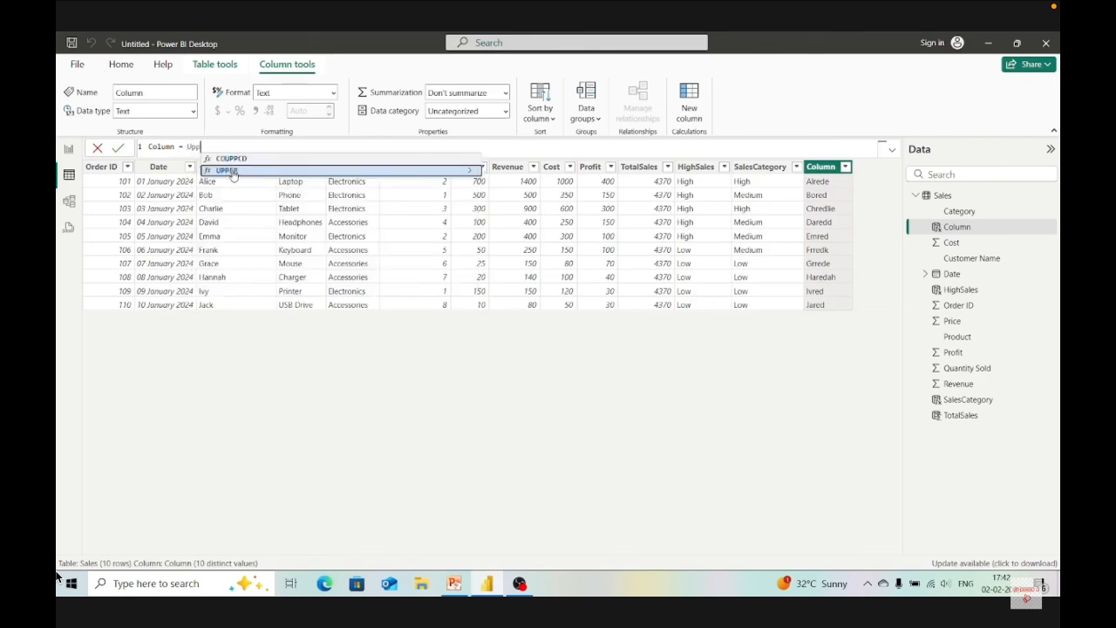
key(BackSpace)
key(BackSpace)
key(BackSpace)
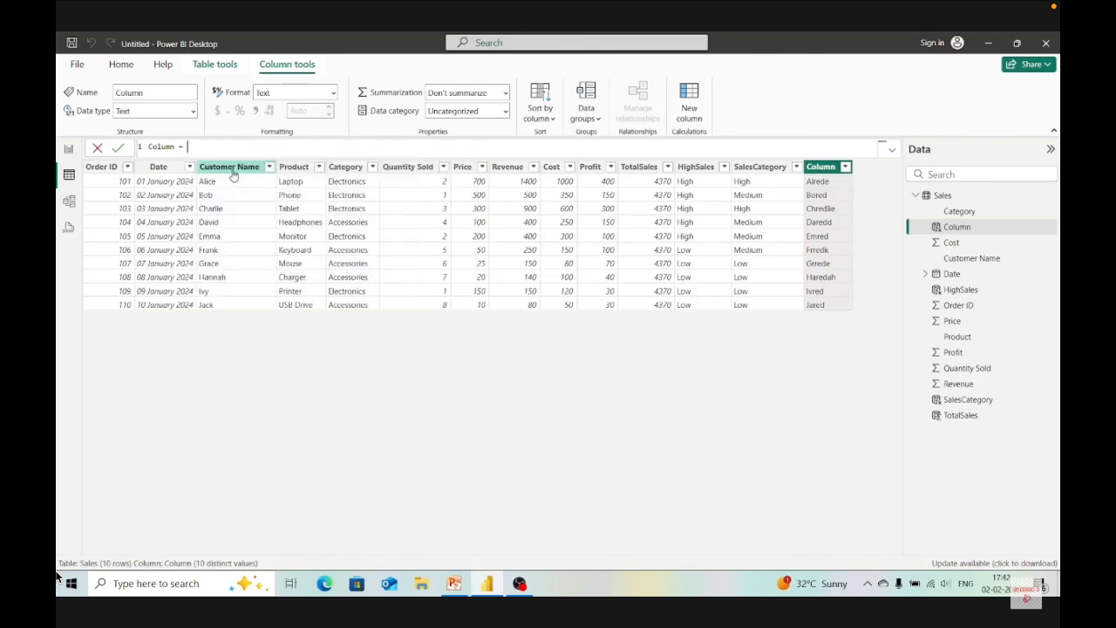
text(Lo)
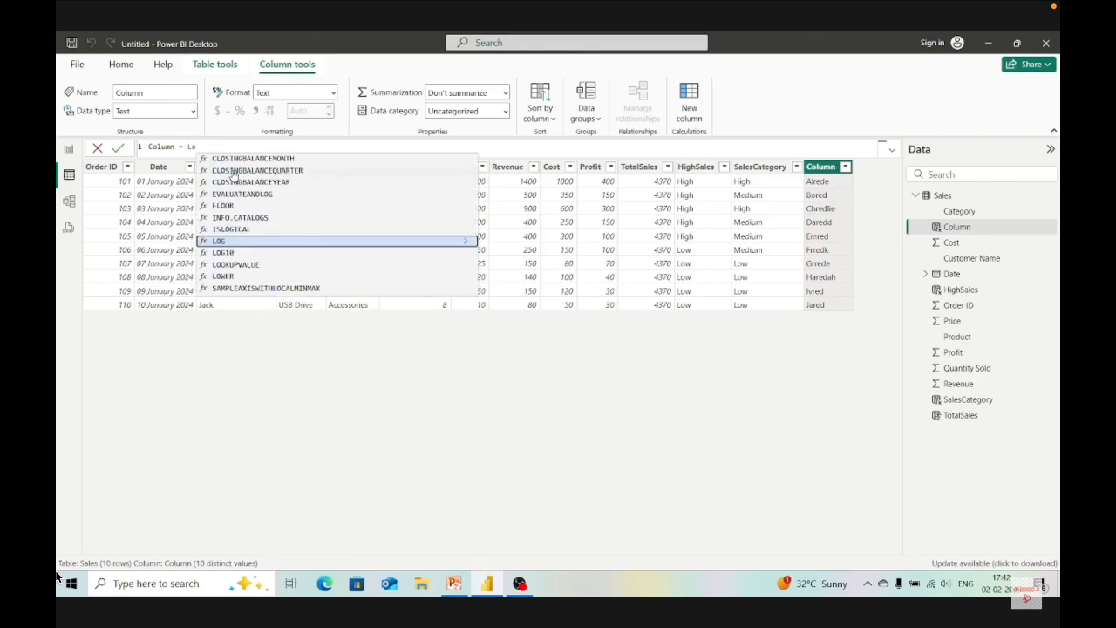
text(w)
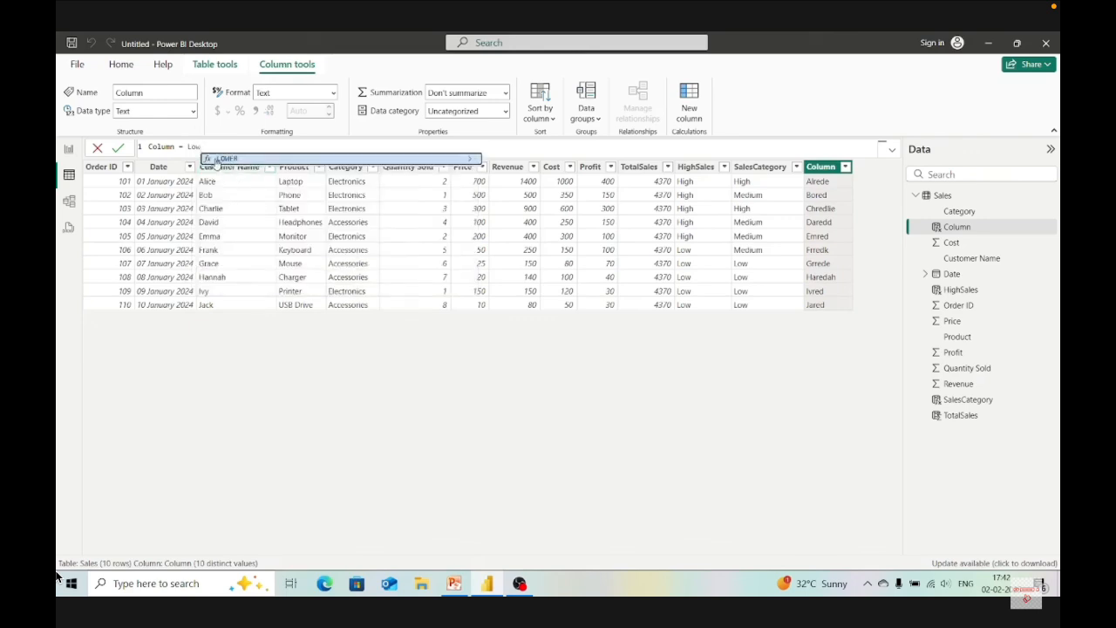
key(BackSpace)
key(BackSpace)
key(BackSpace)
- Enter the UPPER function in the new column's formula and begin its Sales column argument
text(Upp)
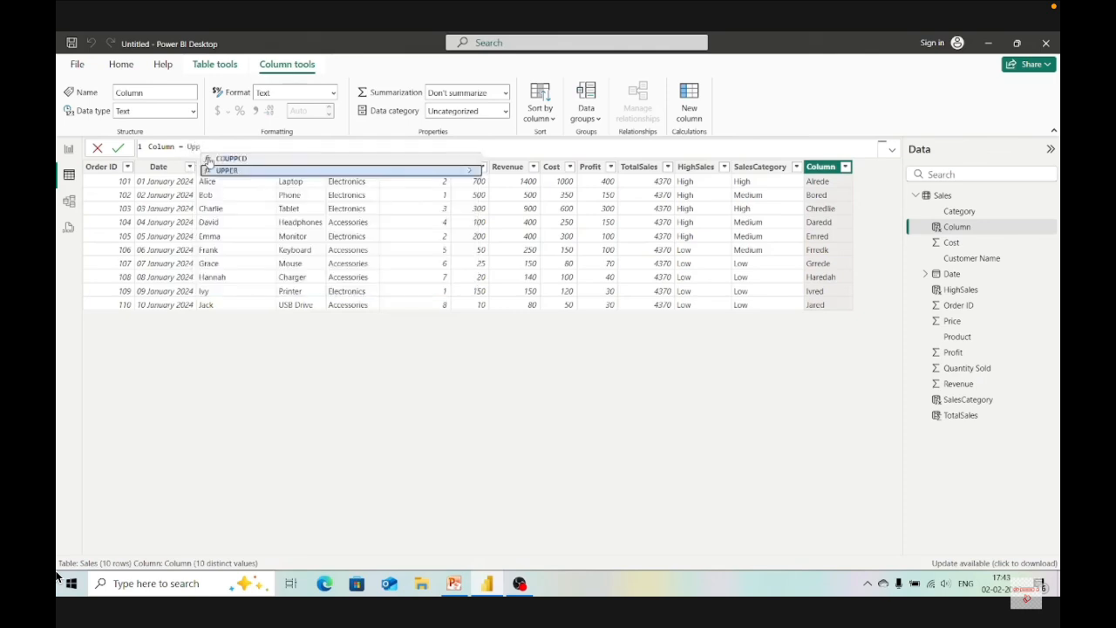
click(218, 171)
text(SA)
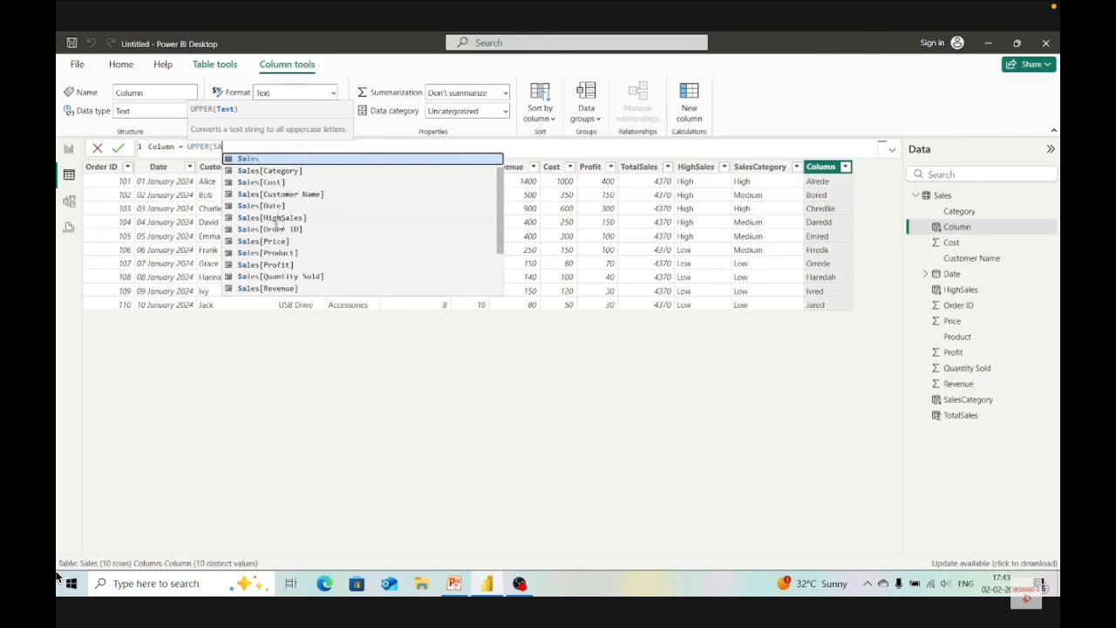
scroll(276, 267, down, 1)
scroll(276, 266, down, 1)
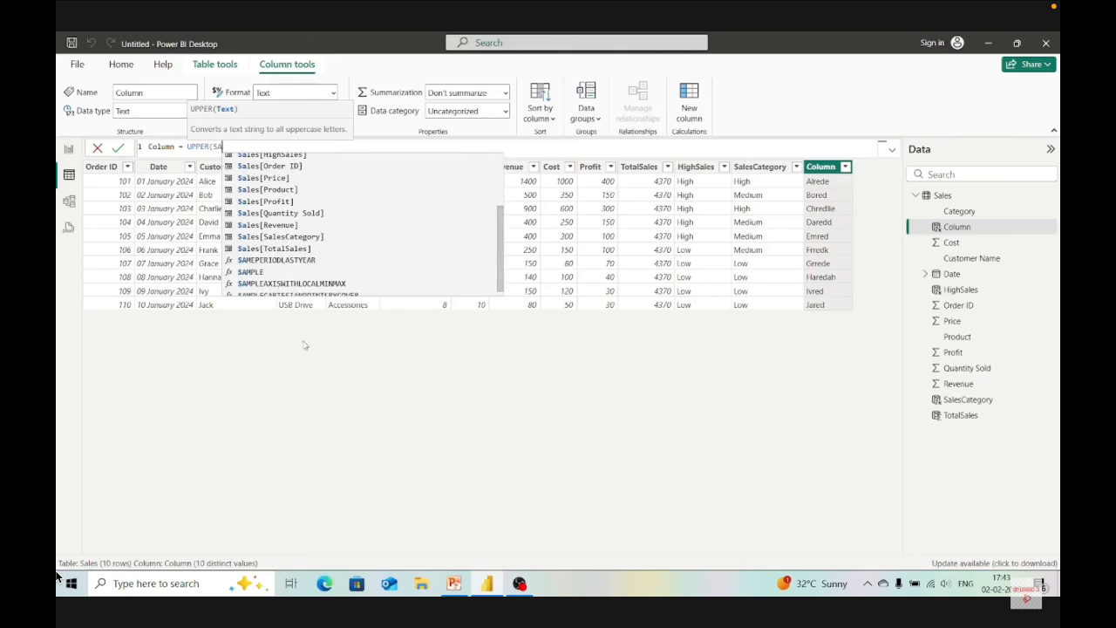
click(312, 359)
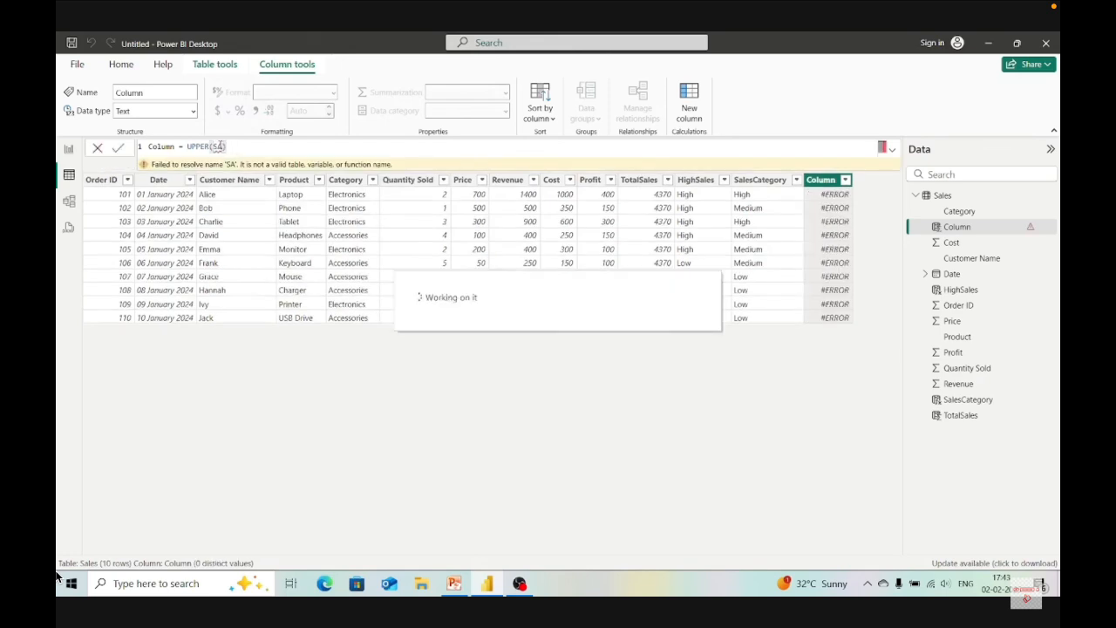
- Complete the UPPER function's argument with Sales[Category], close the parenthesis and apply the formula
key(BackSpace)
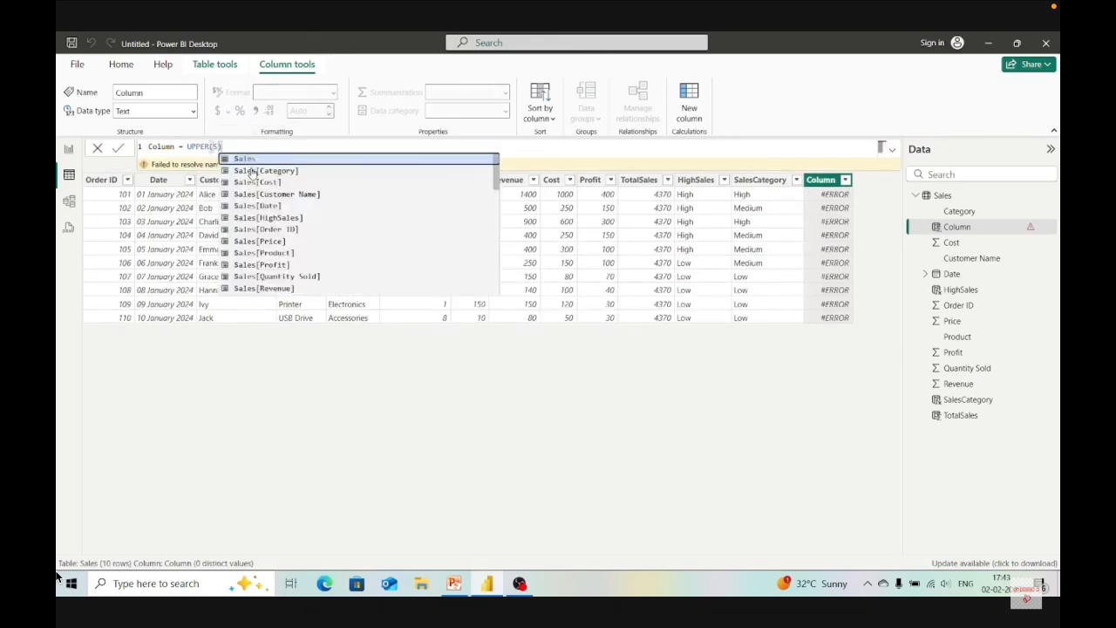
click(252, 171)
text())
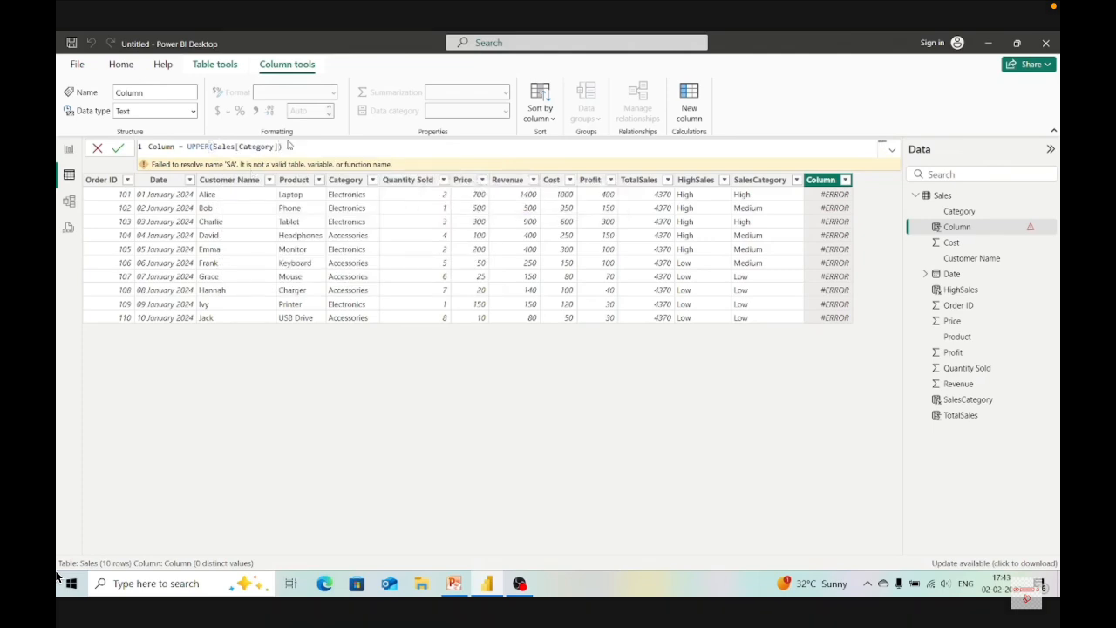
key(shift+Return)
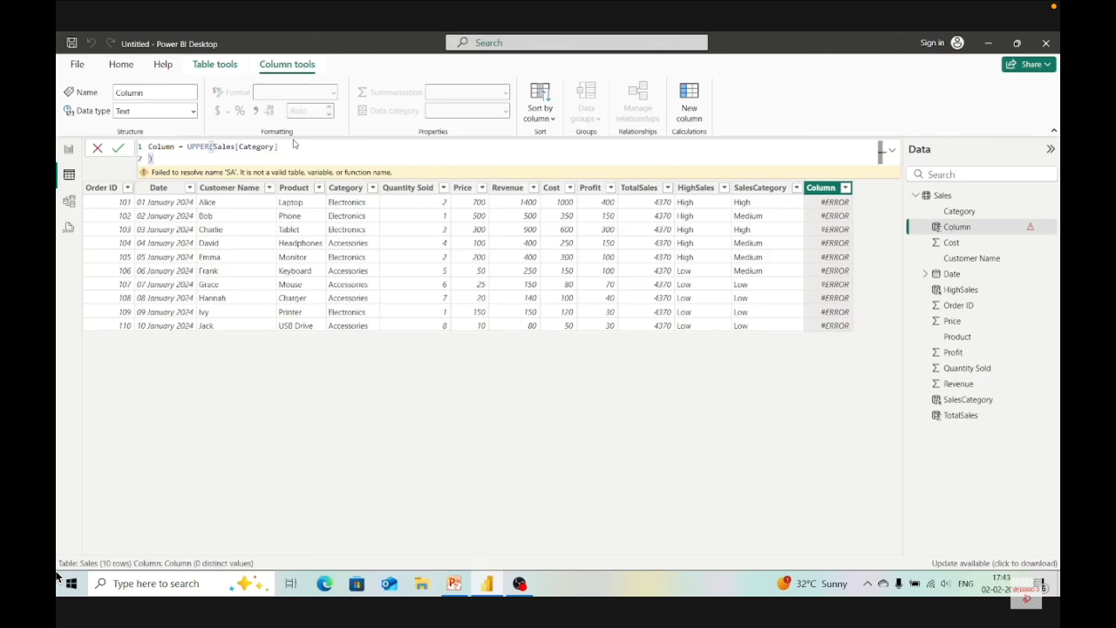
key(BackSpace)
key(Return)
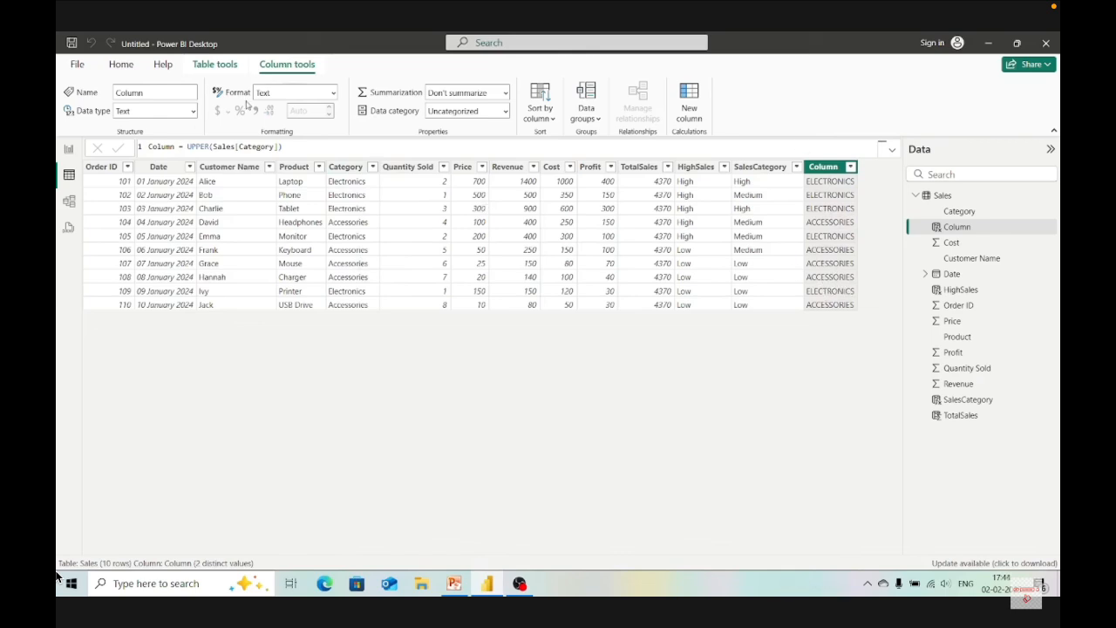
click(297, 146)
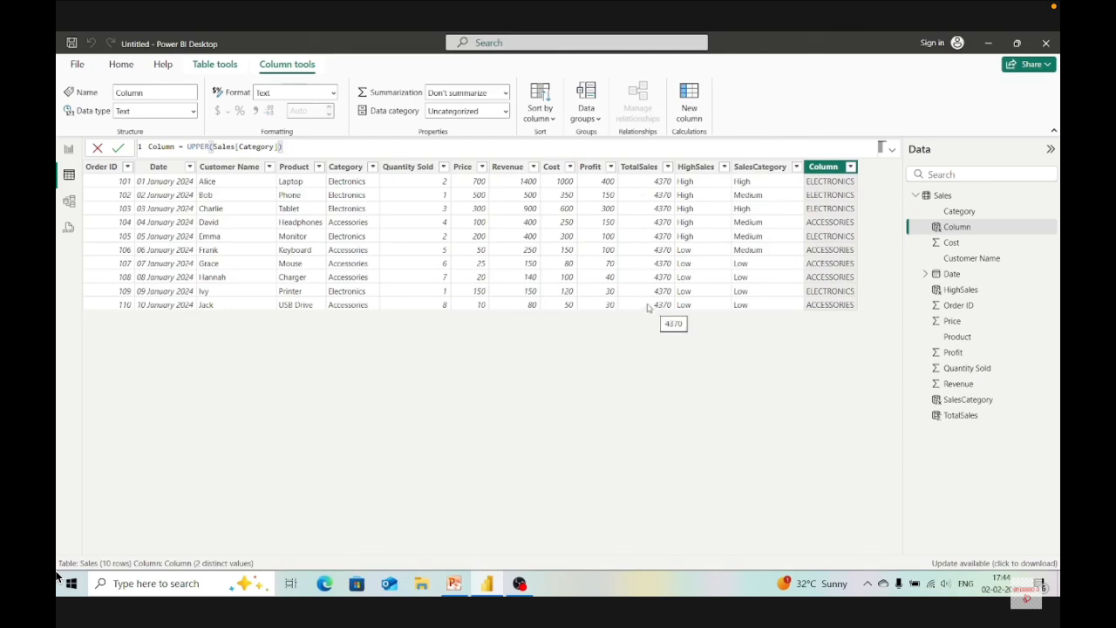
drag(286, 148, 146, 149)
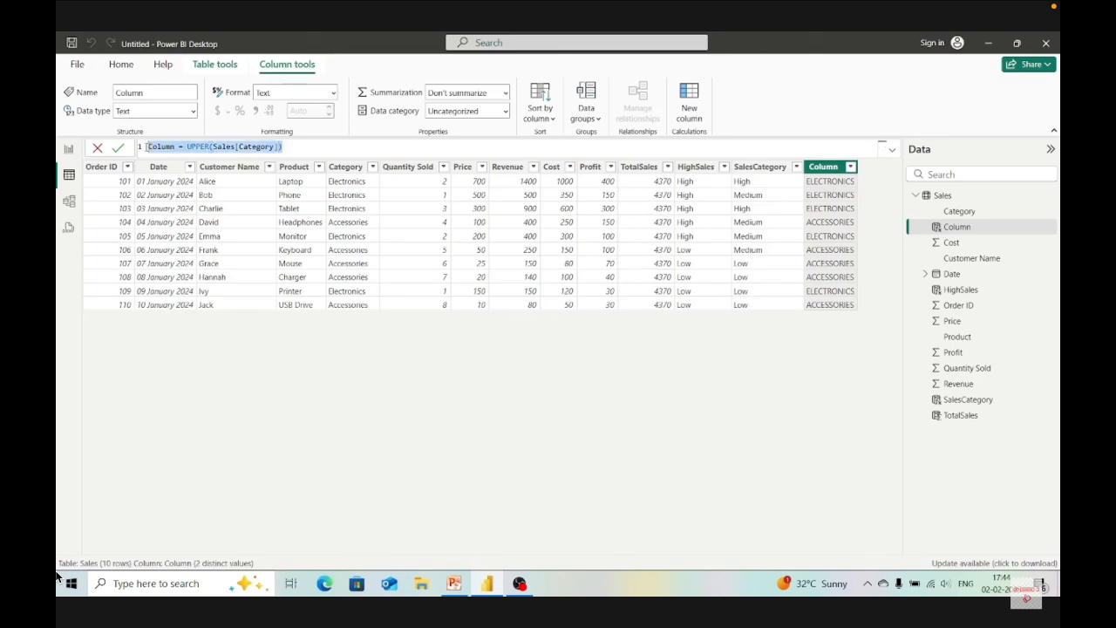
click(306, 150)
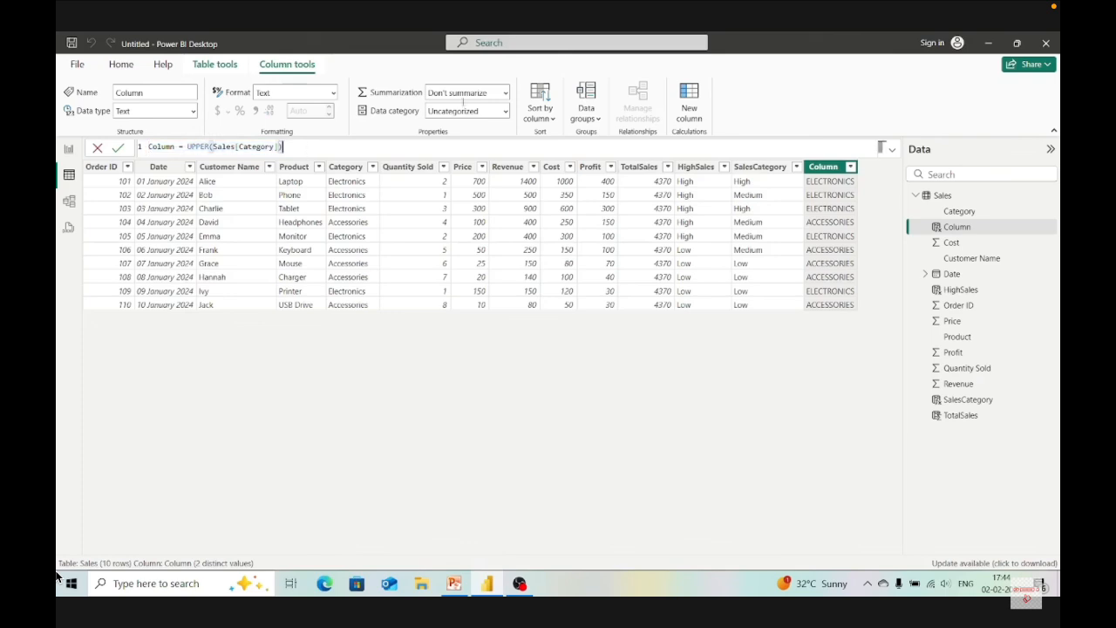
- Add another calculated column to the Sales table and replace its default name with Day-Count in the formula
click(694, 108)
click(693, 107)
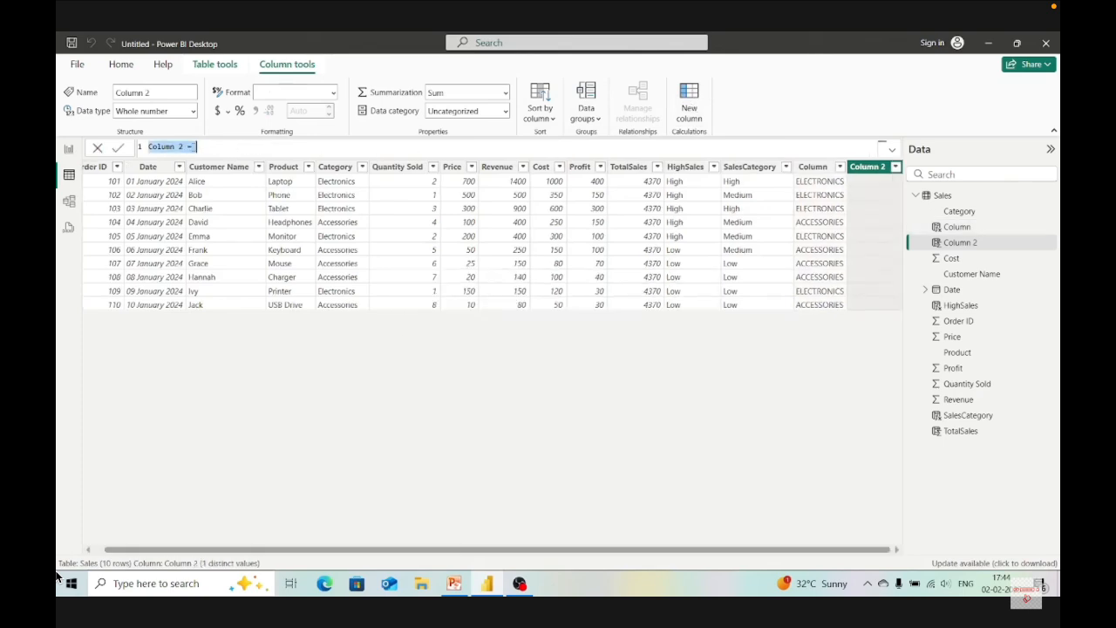
key(End)
key(BackSpace)
key(BackSpace)
key(BackSpace)
key(BackSpace)
key(BackSpace)
key(BackSpace)
key(BackSpace)
key(BackSpace)
key(BackSpace)
key(BackSpace)
key(BackSpace)
text(Day-Count=)
key(BackSpace)
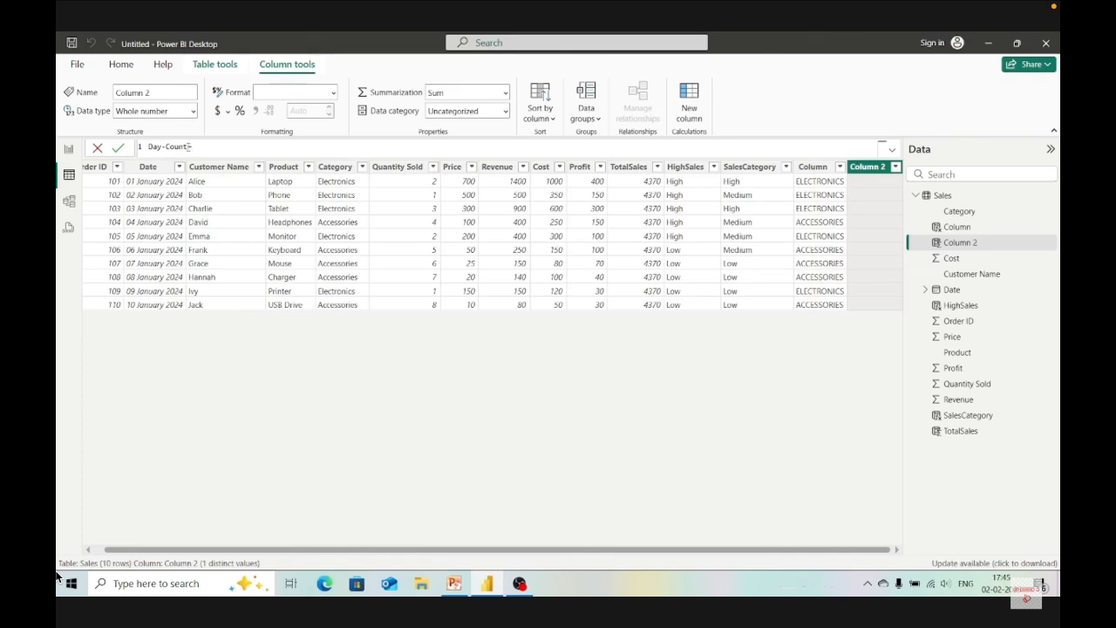
- Set the Day-Count formula to DAY(Sales[Date]) and apply it
text(DAY()
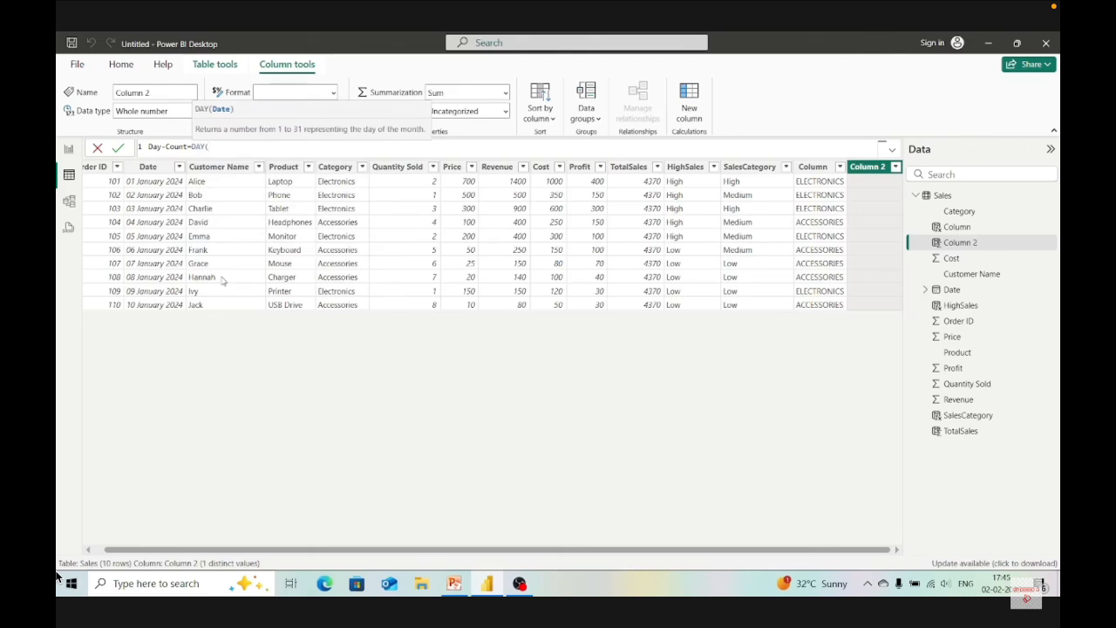
text(Sa)
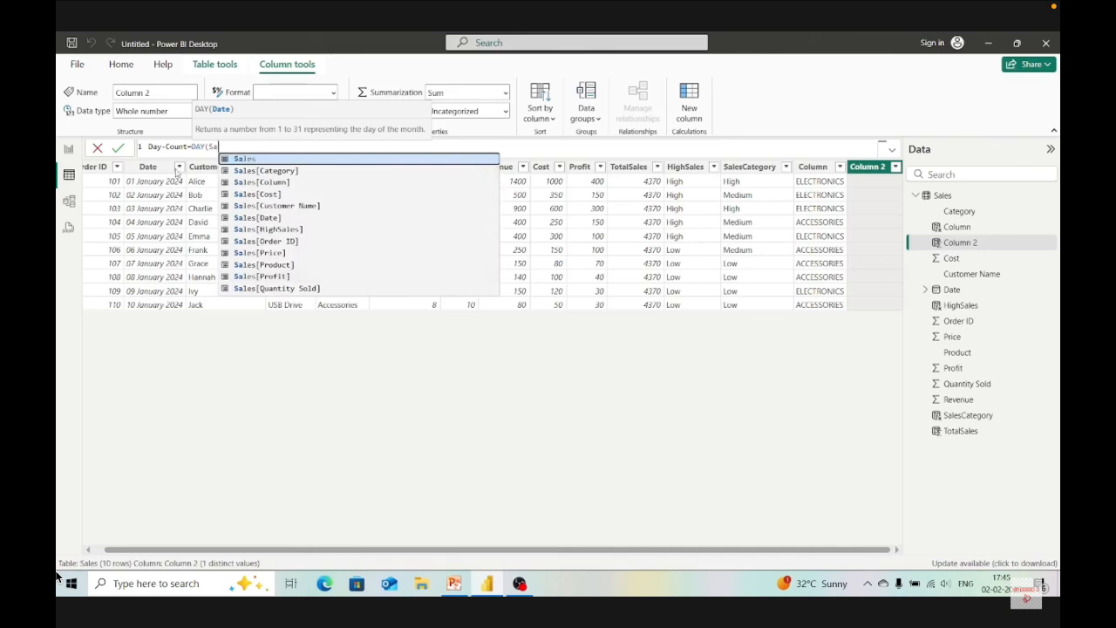
click(270, 218)
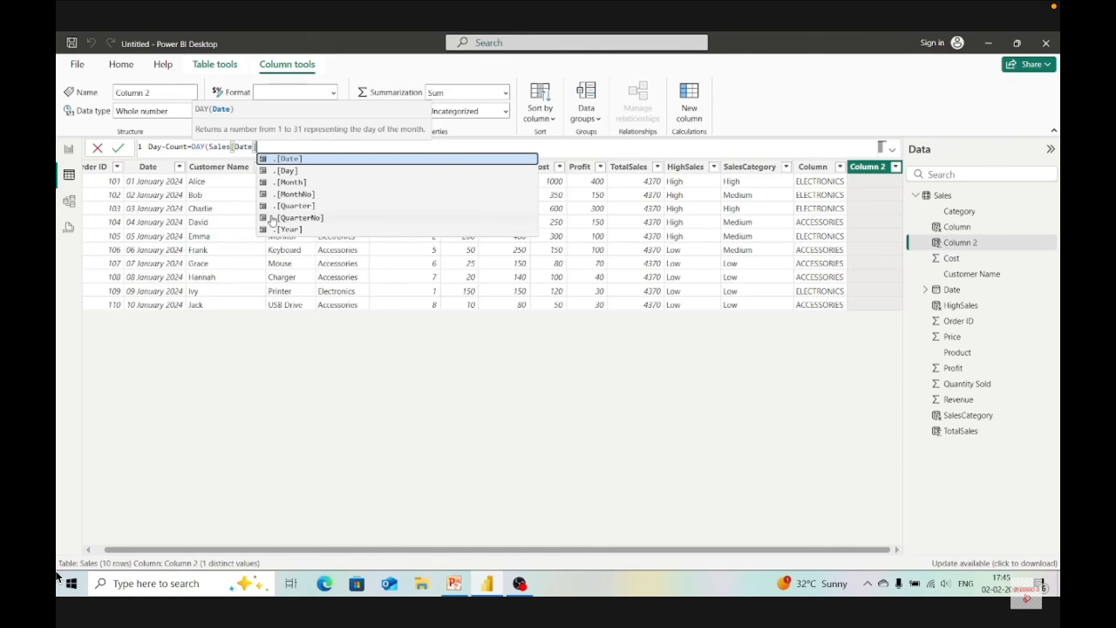
text())
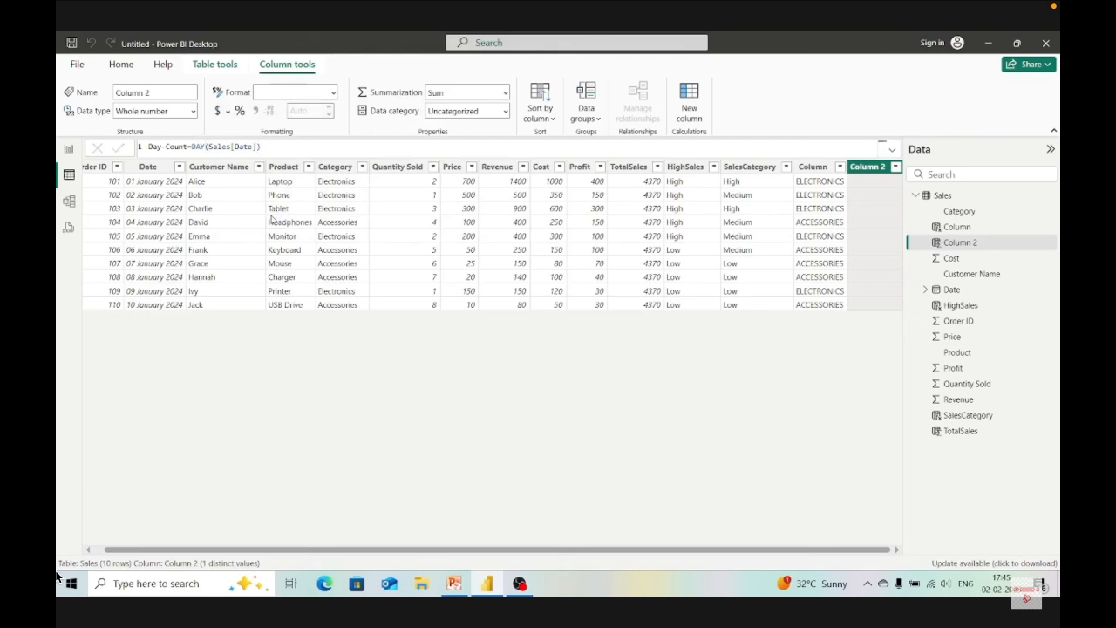
key(Return)
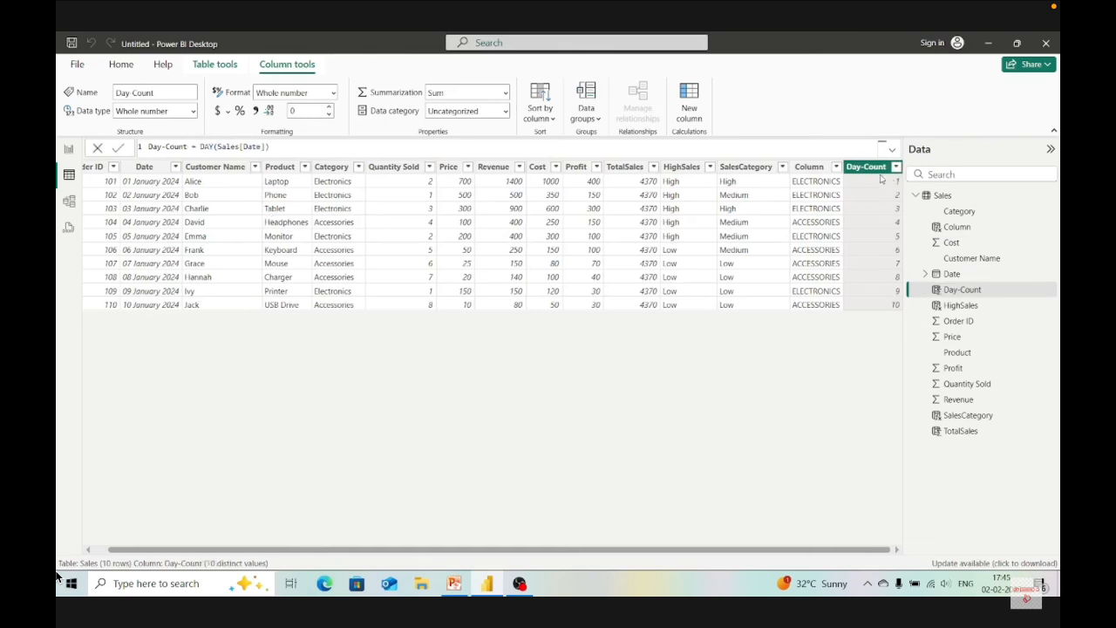
- Add another calculated column after Day-Count, keeping its default name, and start its formula with the CALENDAR function
click(697, 121)
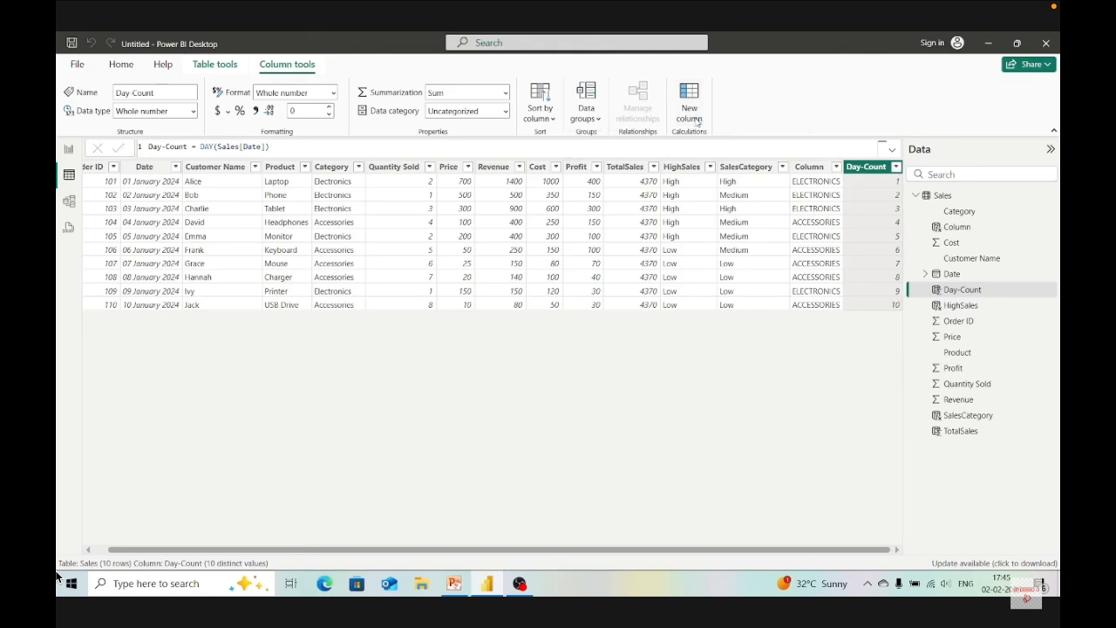
click(695, 121)
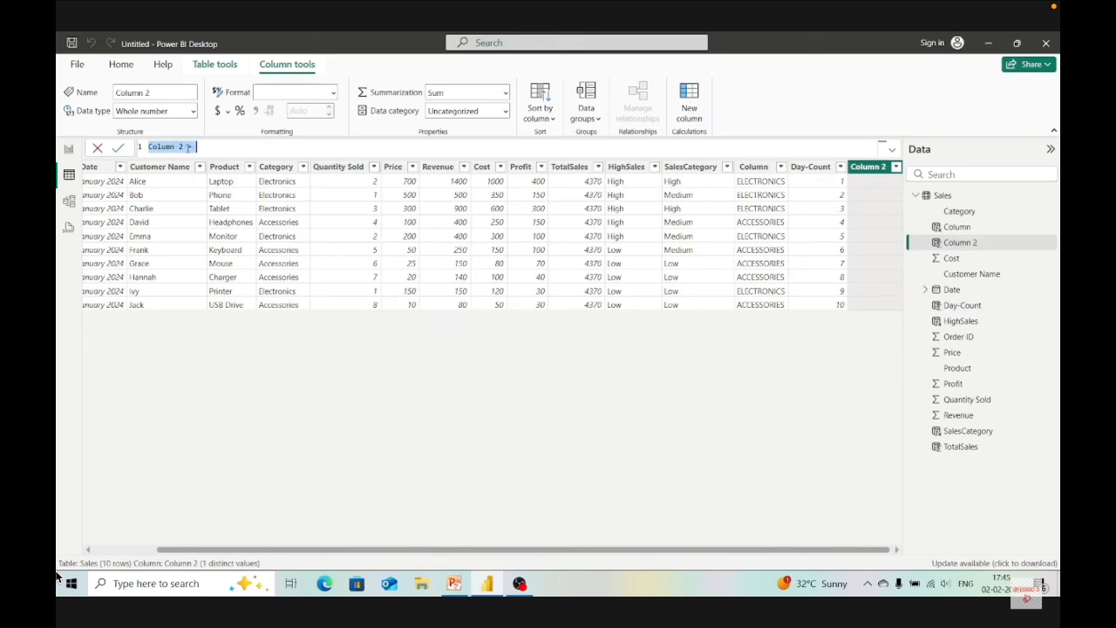
click(203, 147)
text(C)
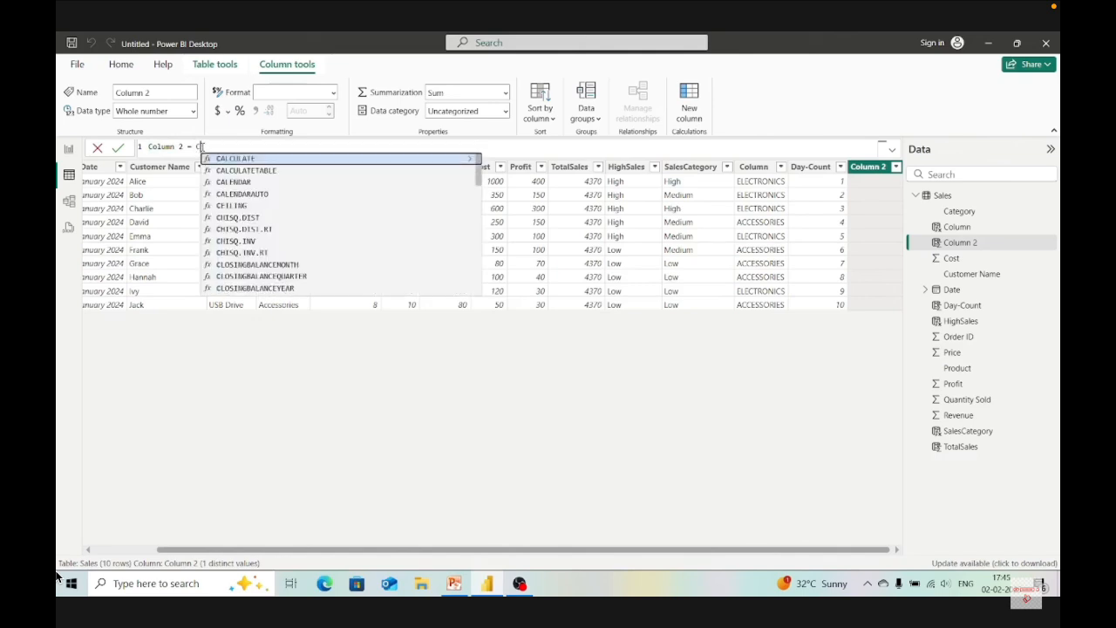
text(AL)
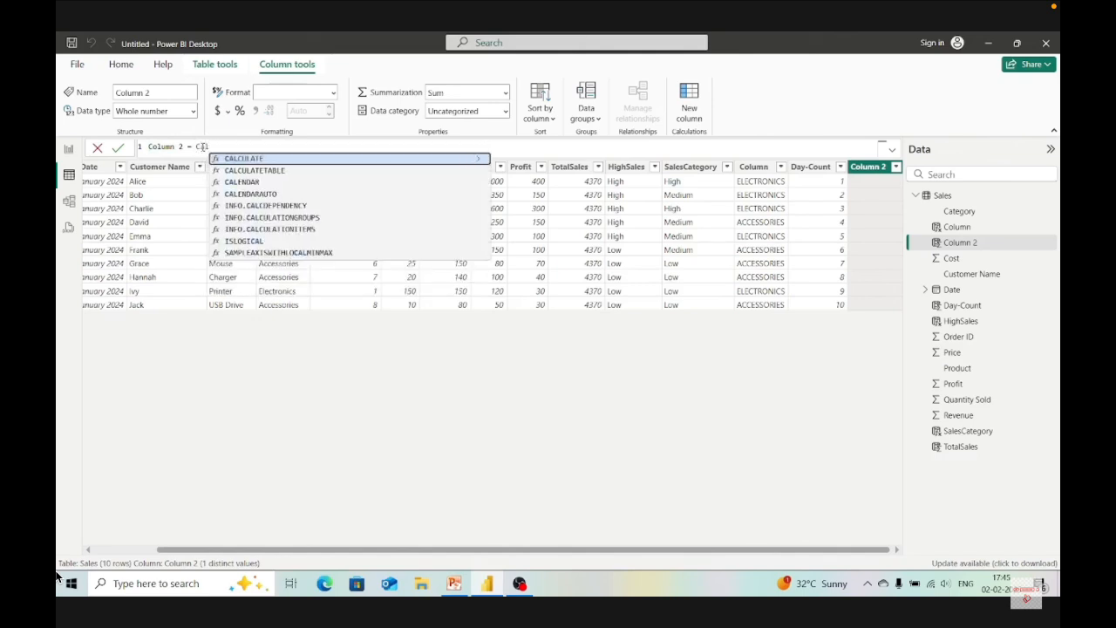
click(244, 181)
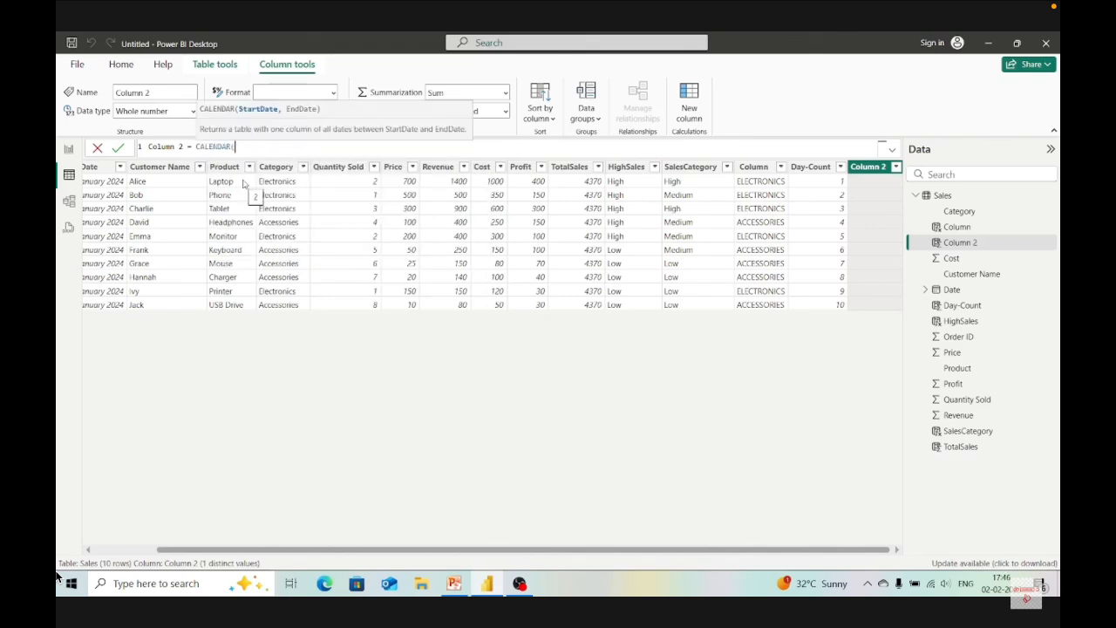
- Fill in CALENDAR with Sales[Date] as start date and Sales[Date].[Date] as end date, and apply the formula
text(Sa)
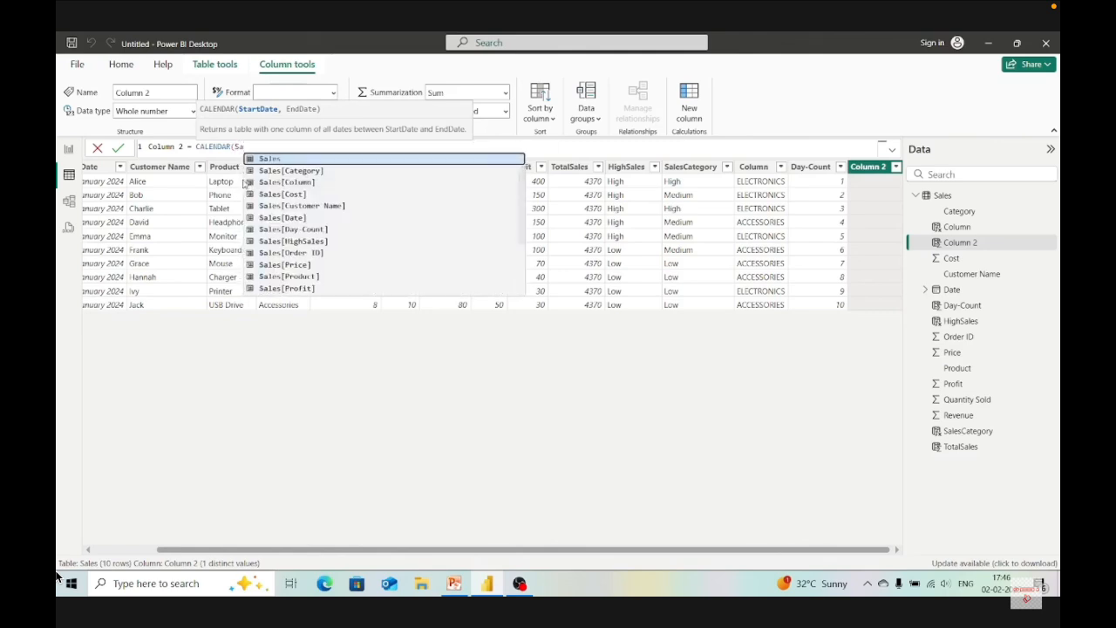
click(298, 218)
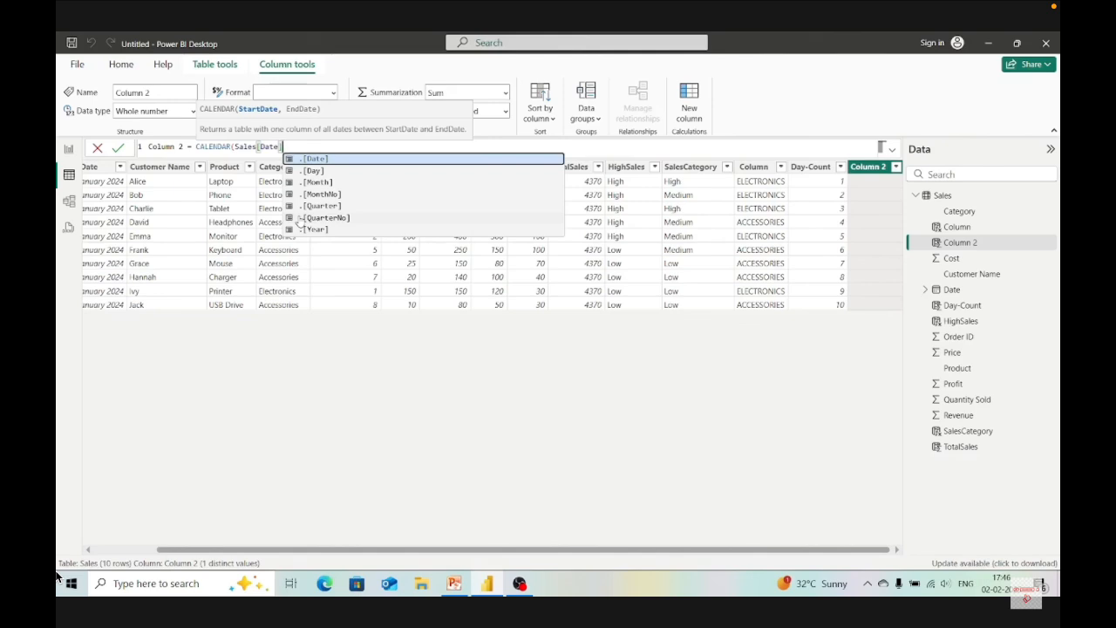
text(,)
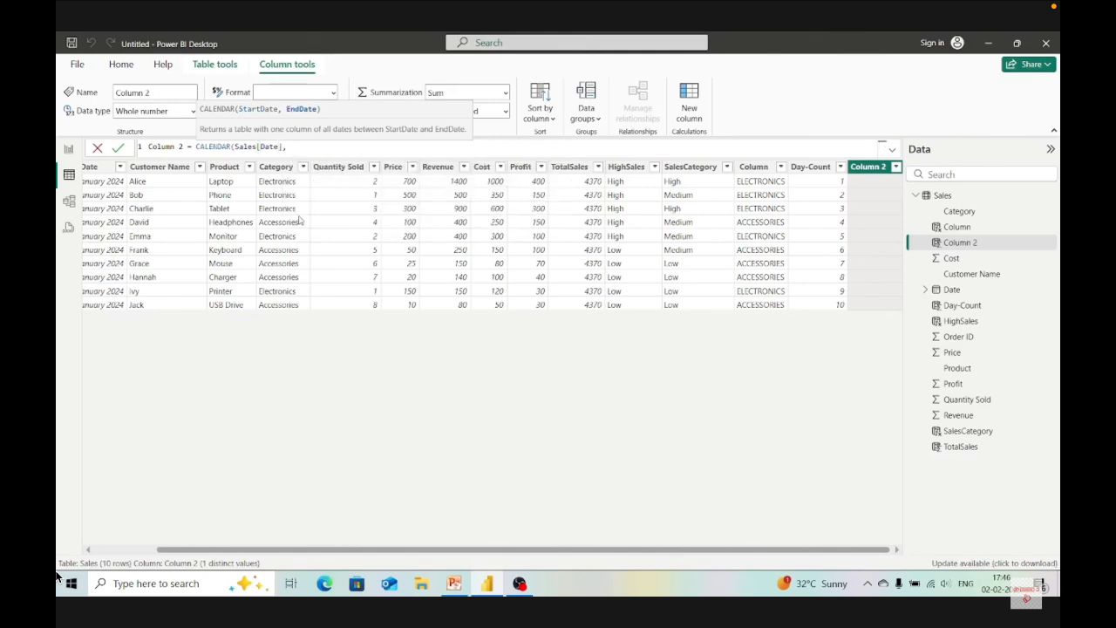
text(Sa)
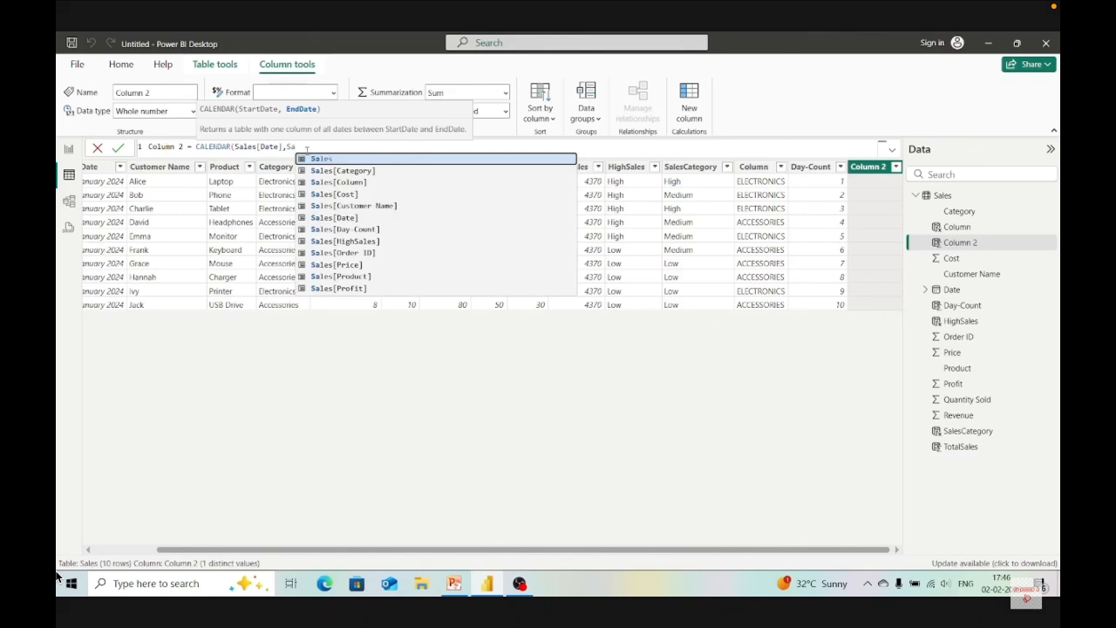
double_click(336, 218)
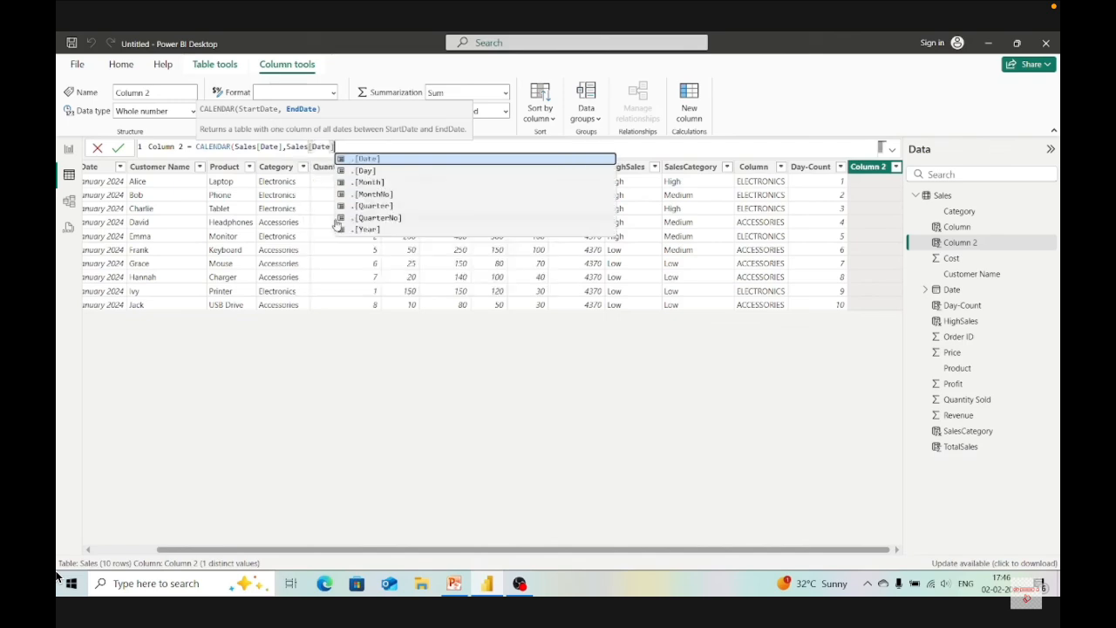
double_click(367, 158)
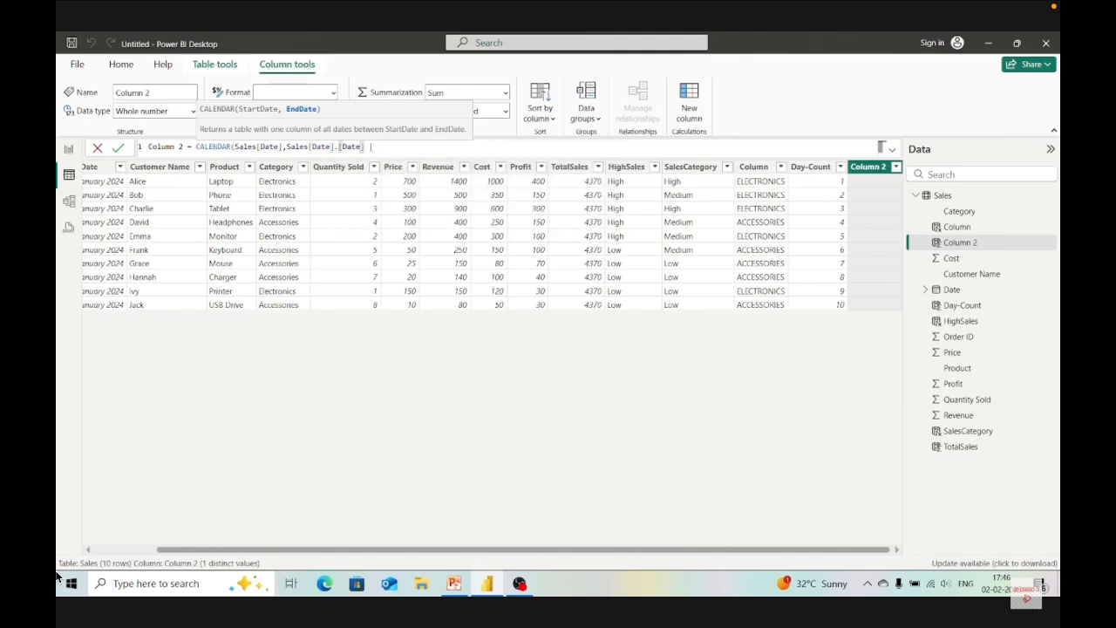
text())
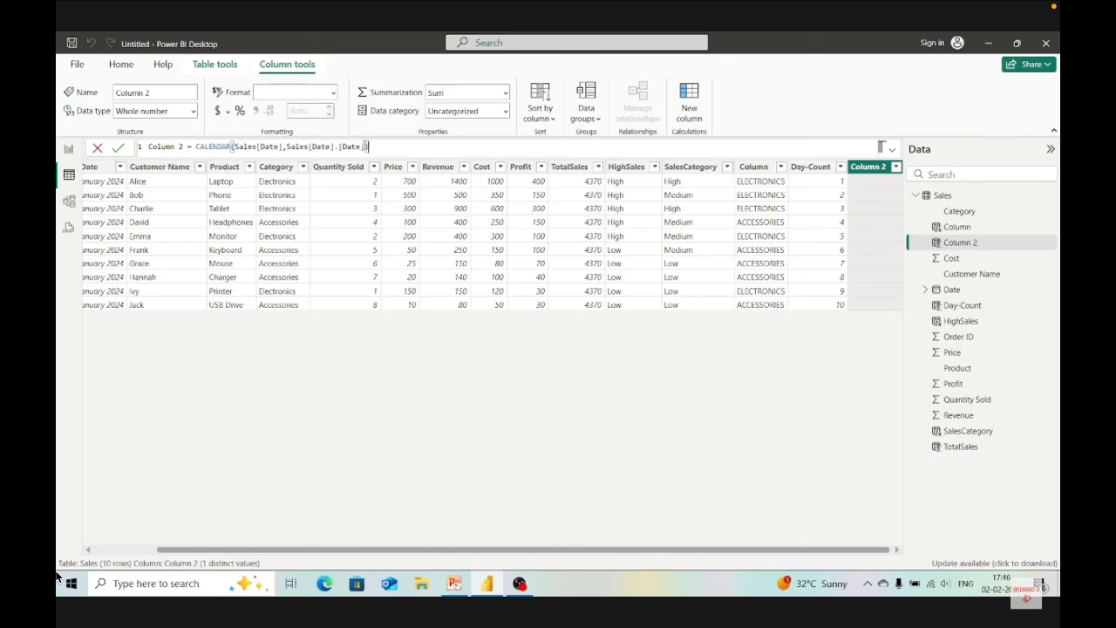
key(Return)
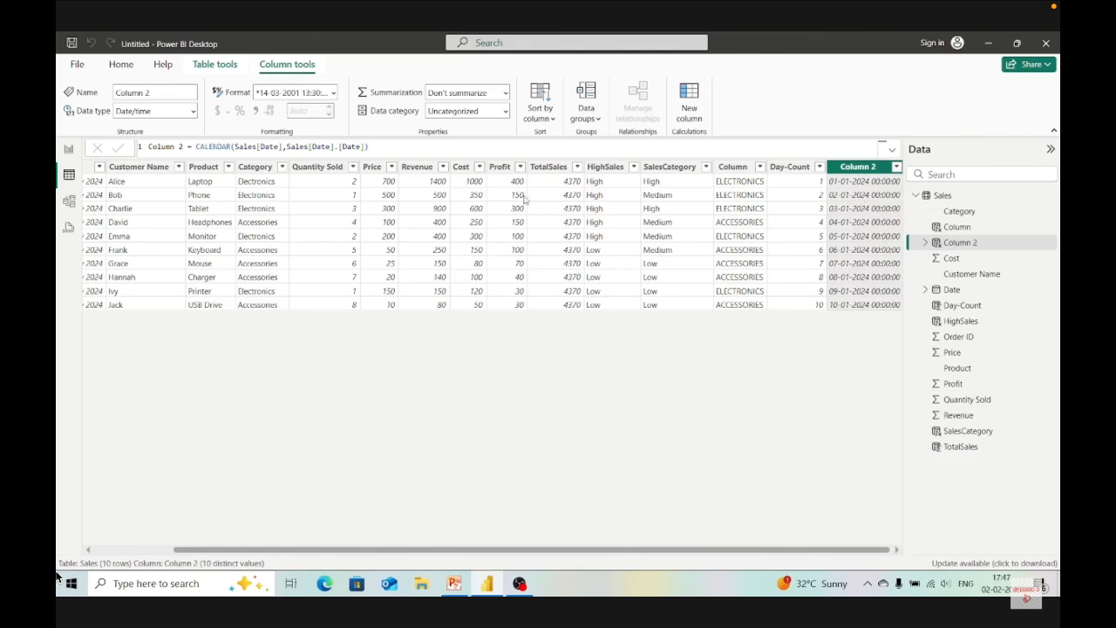
- Replace the CALENDAR expression in Column 2 with YEAR(Sales[Date]) and apply the formula
click(384, 146)
drag(199, 152, 197, 148)
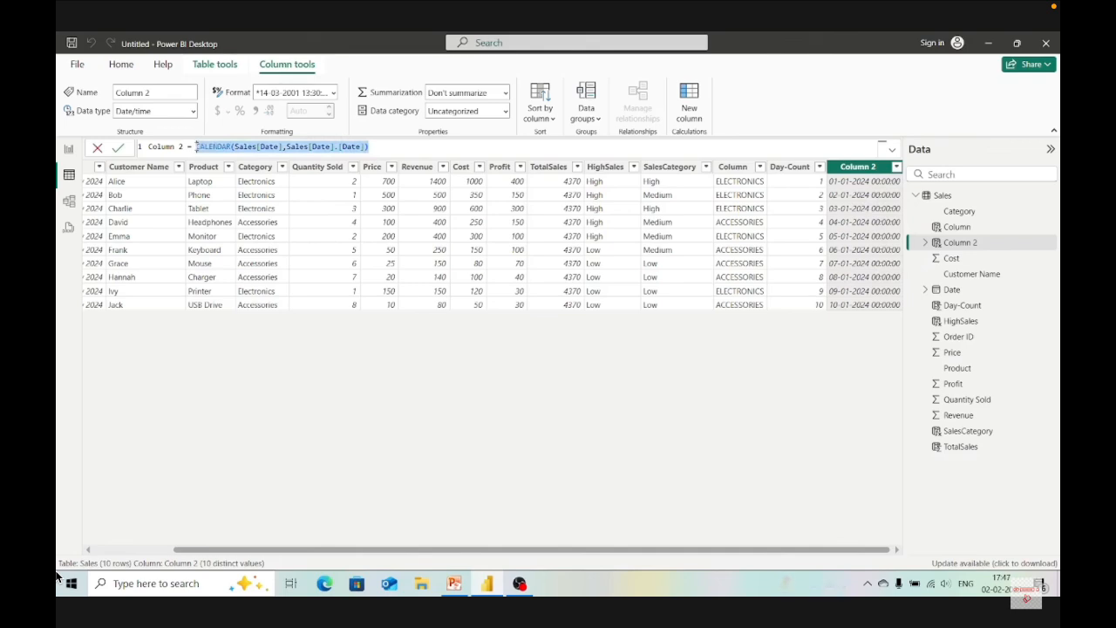
key(BackSpace)
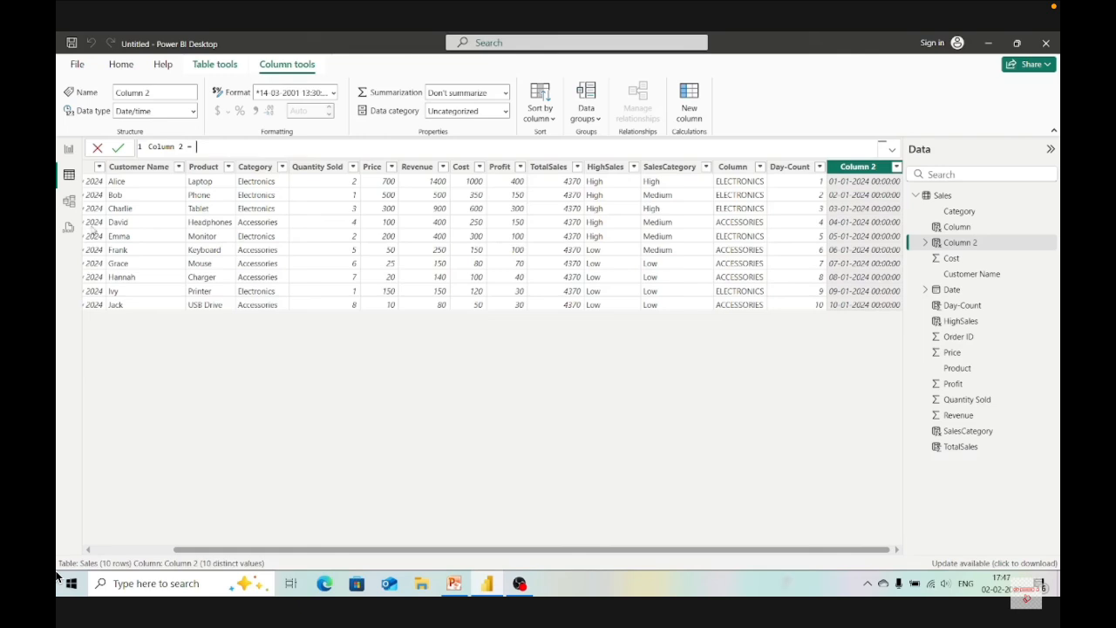
text([)
text(Ye)
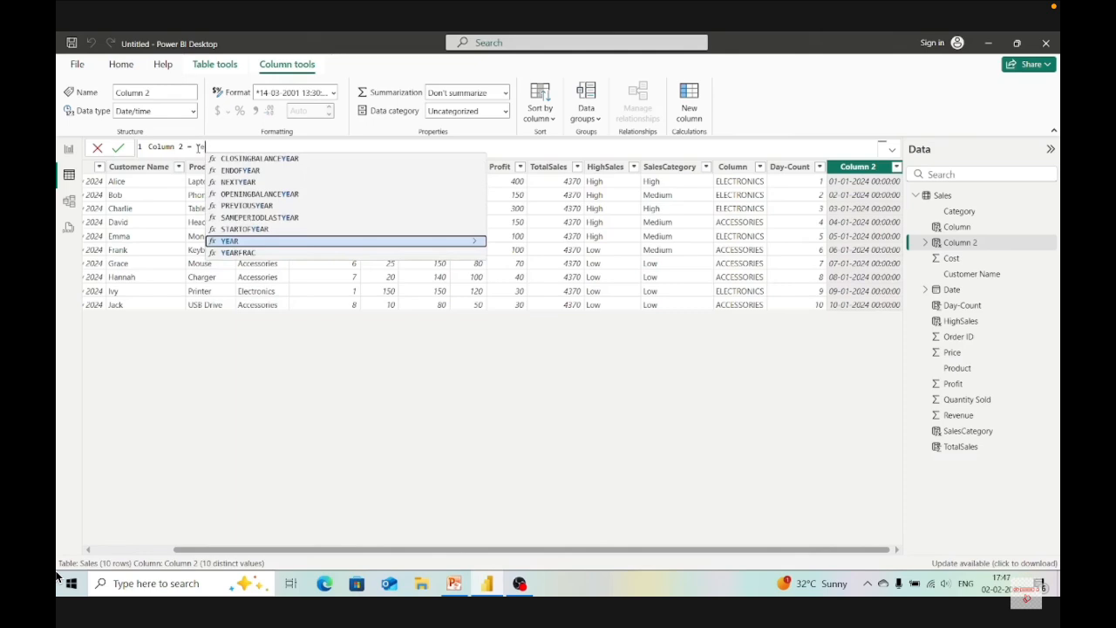
key(Tab)
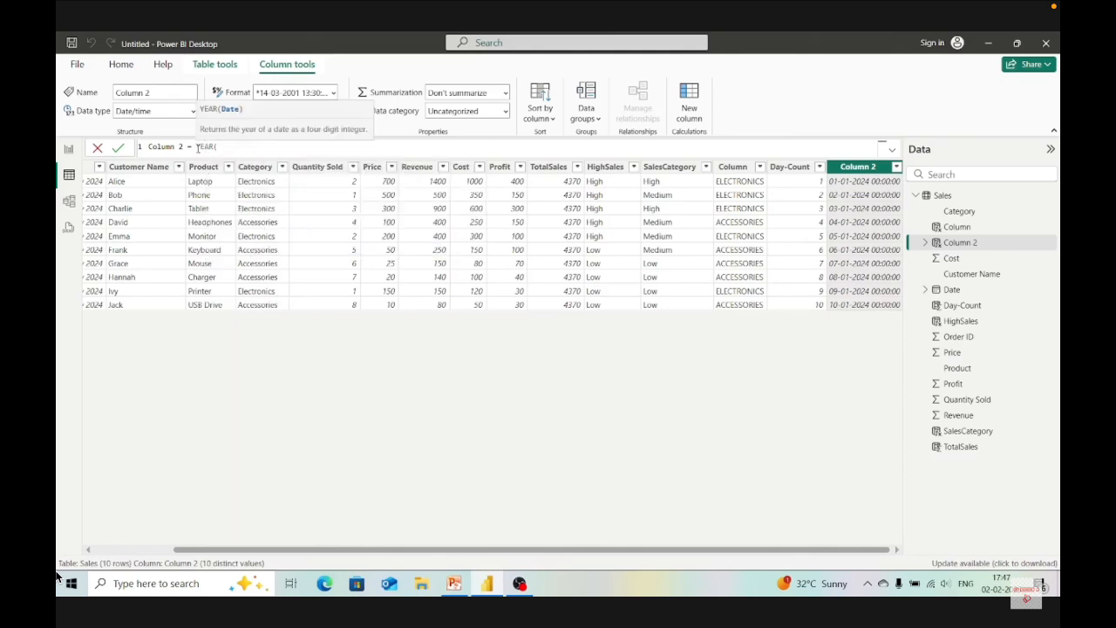
text(Sa)
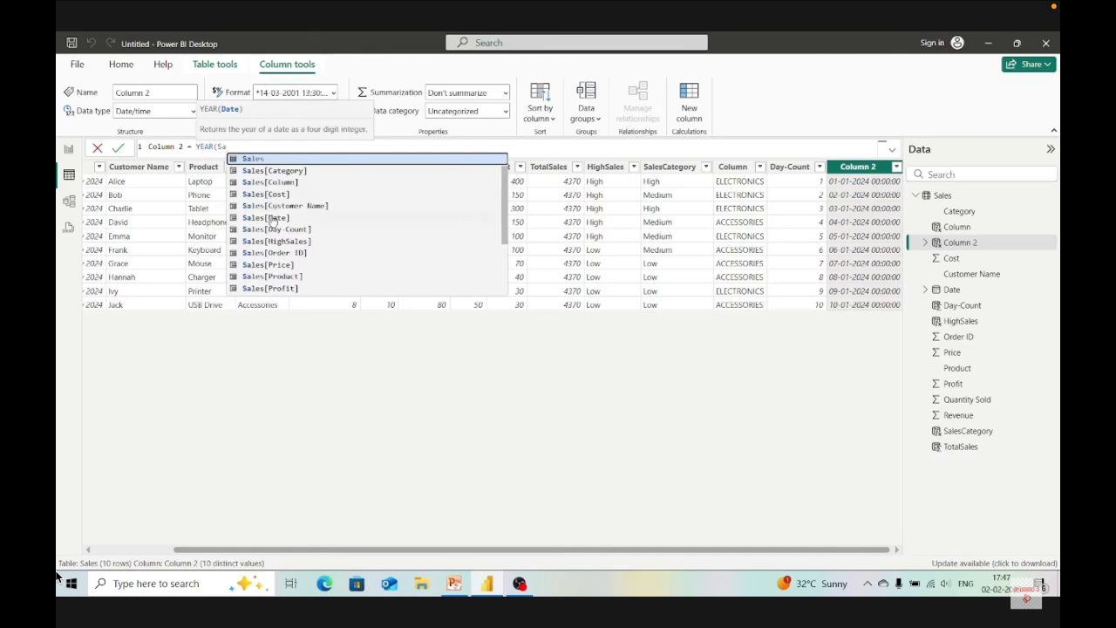
click(253, 218)
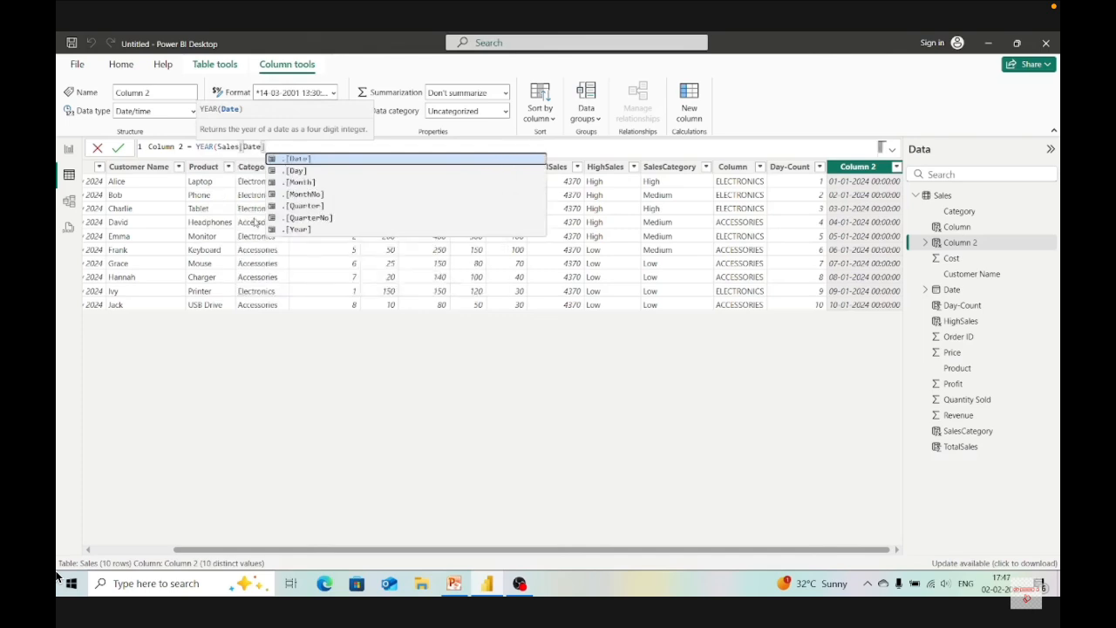
text())
key(Return)
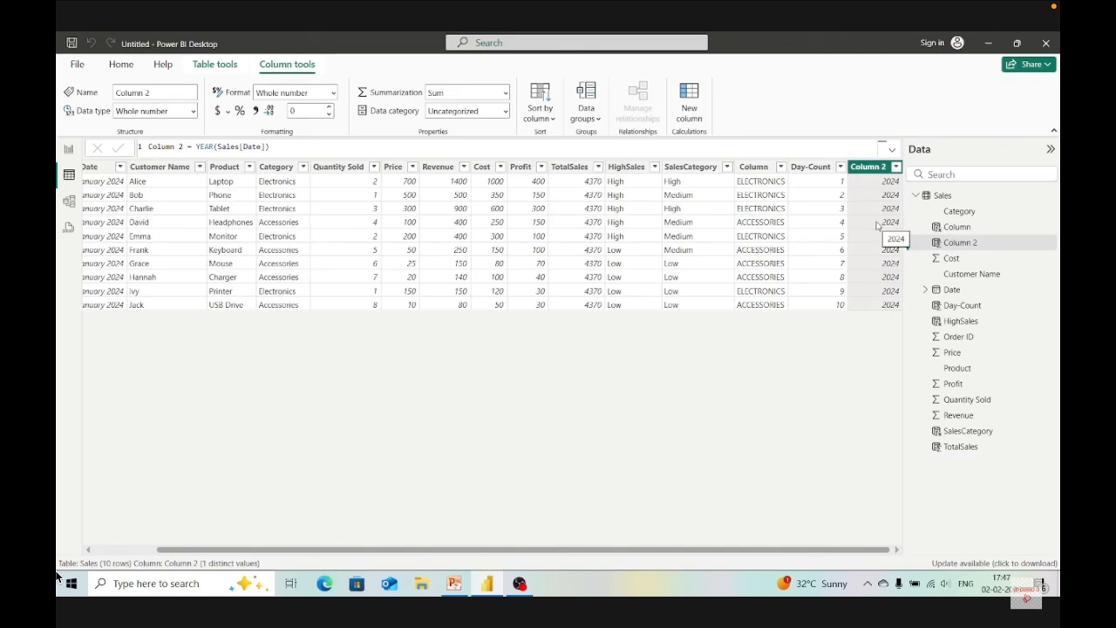
- Add another calculated column to the Sales table and clear the default text from its formula
click(691, 115)
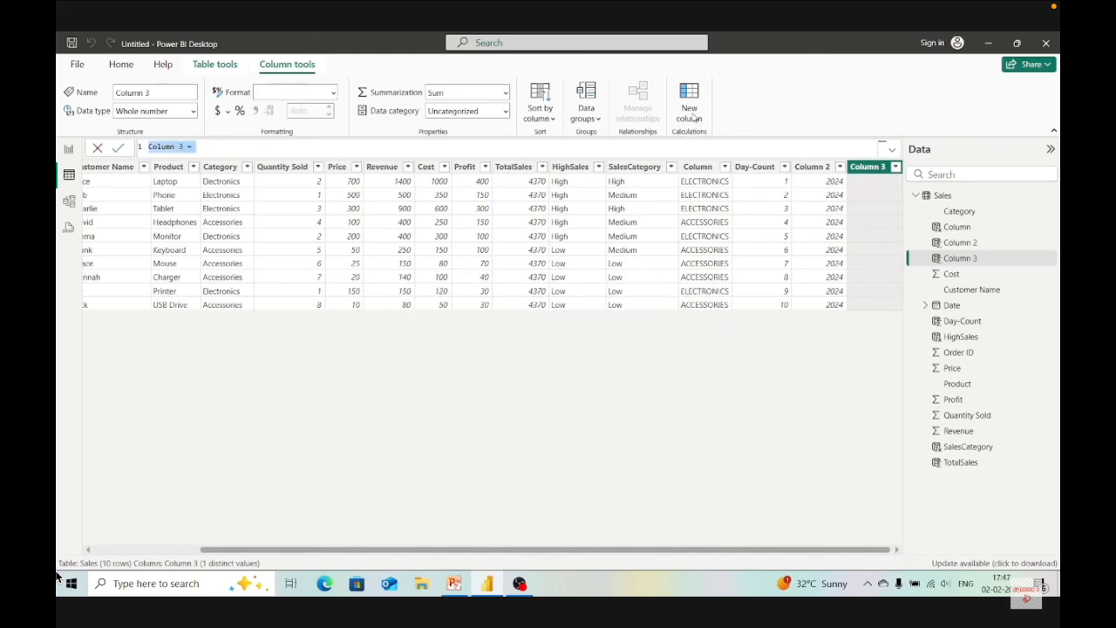
click(206, 150)
key(BackSpace)
key(BackSpace)
key(BackSpace)
key(BackSpace)
key(BackSpace)
key(BackSpace)
key(BackSpace)
key(BackSpace)
key(BackSpace)
key(BackSpace)
key(BackSpace)
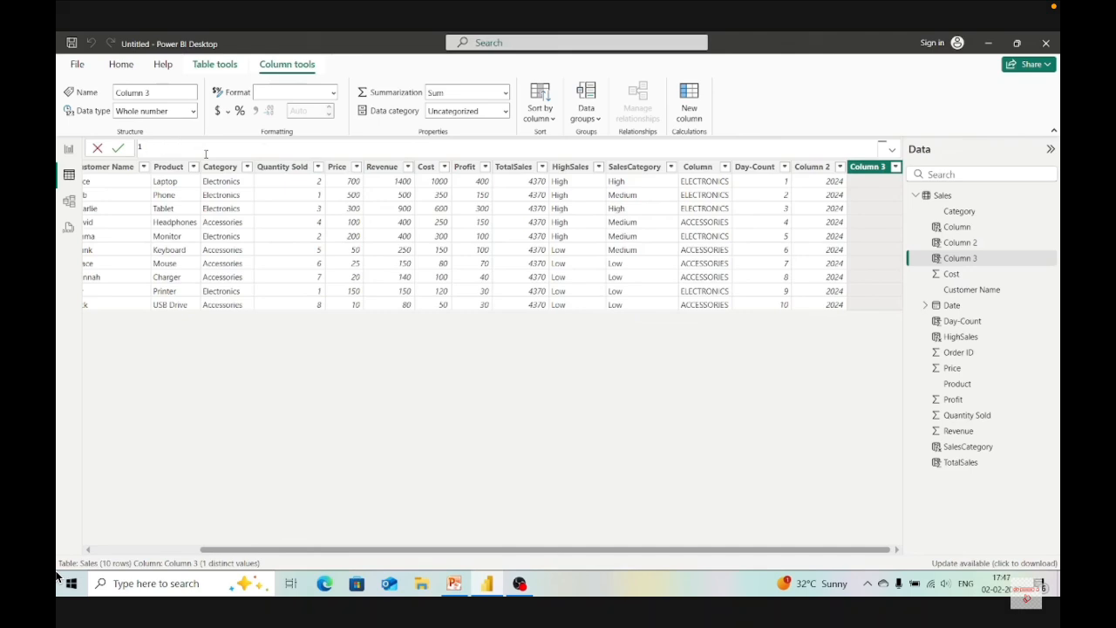
- Define the empty column as CrrentDate = TODAY() and apply the formula
text(Cre)
key(BackSpace)
text(rentDate = To)
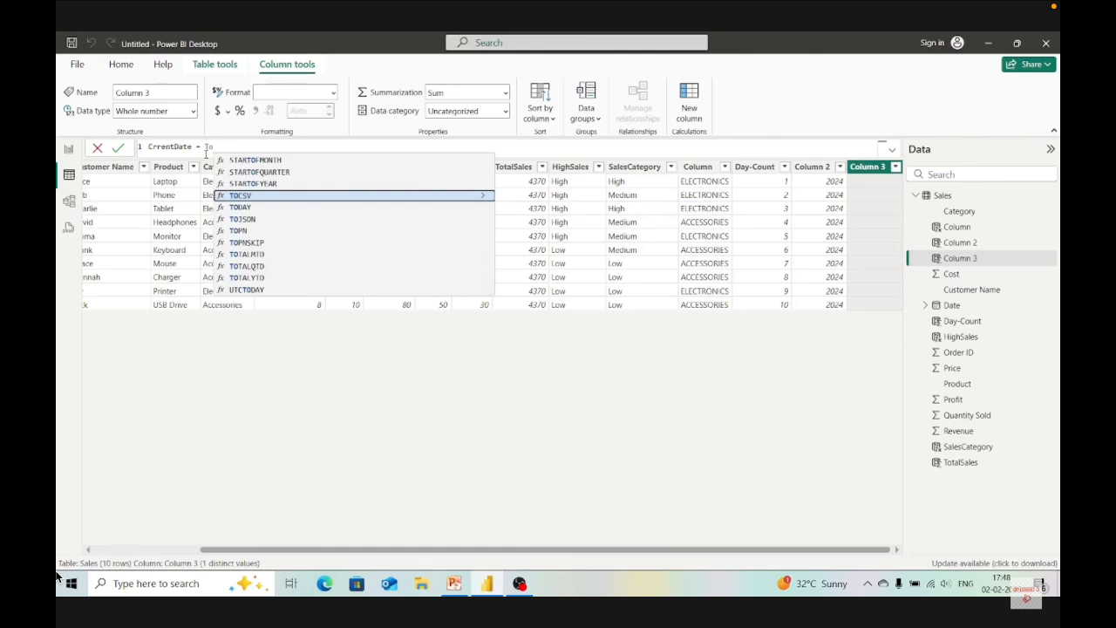
click(236, 207)
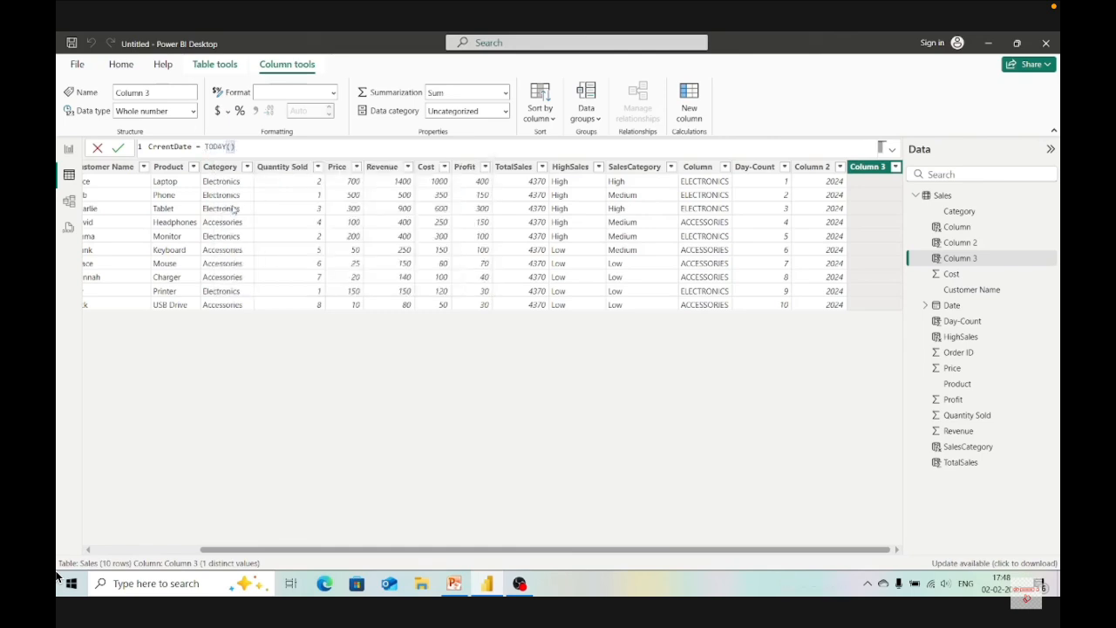
key(Return)
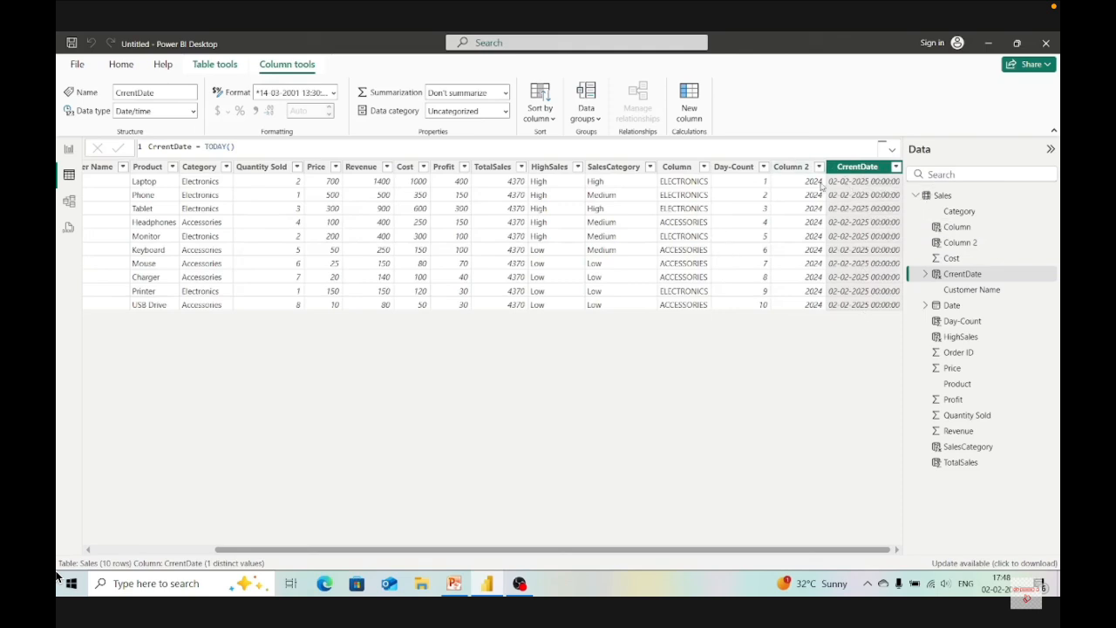
- Overwrite the CrrentDate formula with the column name RoundedPrice and start its expression with the ROUND function
click(250, 152)
key(BackSpace)
drag(242, 152, 152, 150)
key(BackSpace)
text(oundedPrice = Roun)
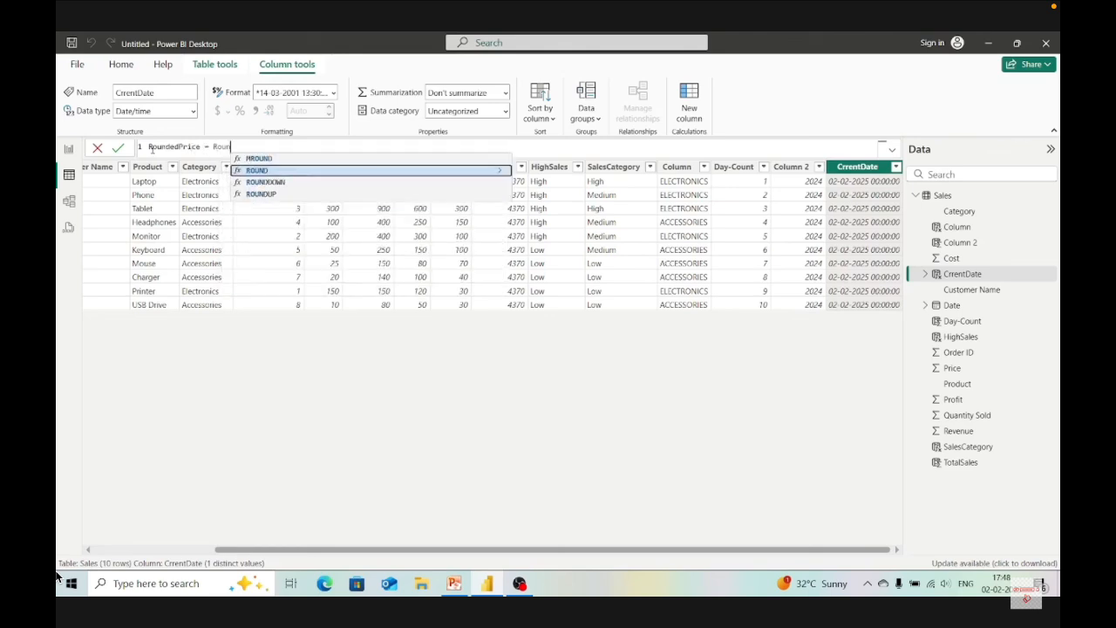
key(Tab)
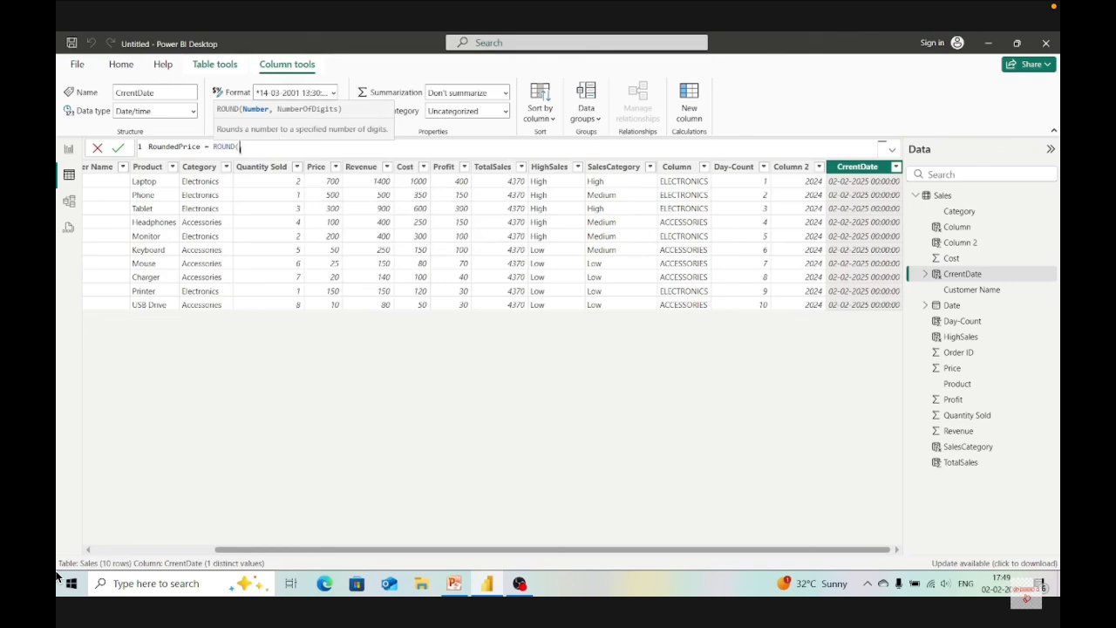
- Fill in ROUND with Sales[Price] and 2 digits, apply the formula, and select the Price column for comparison
text(Sa)
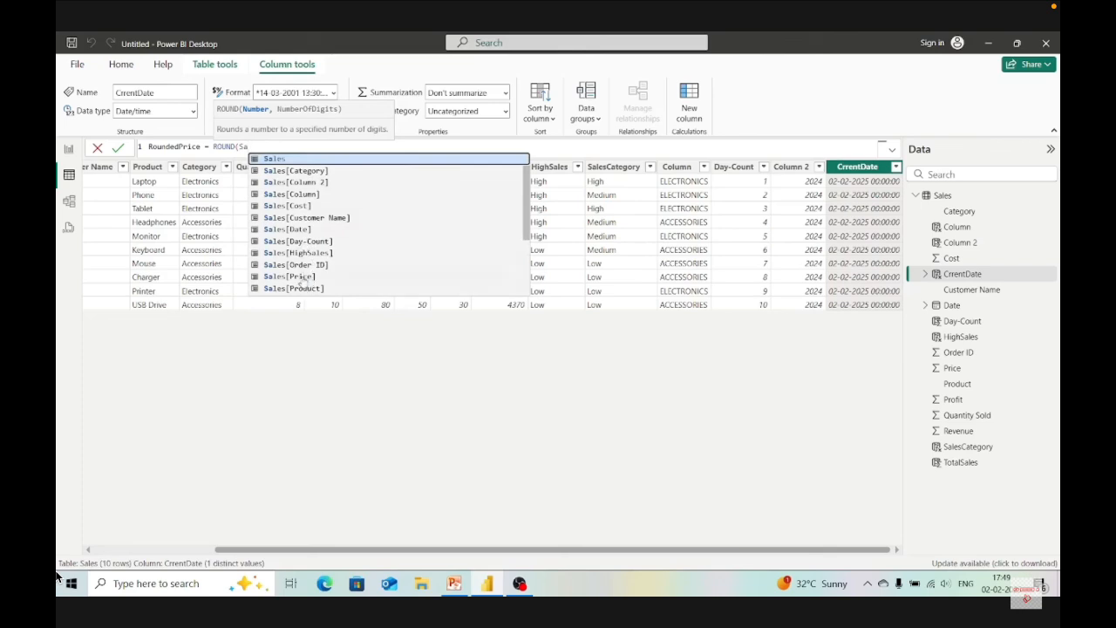
click(301, 277)
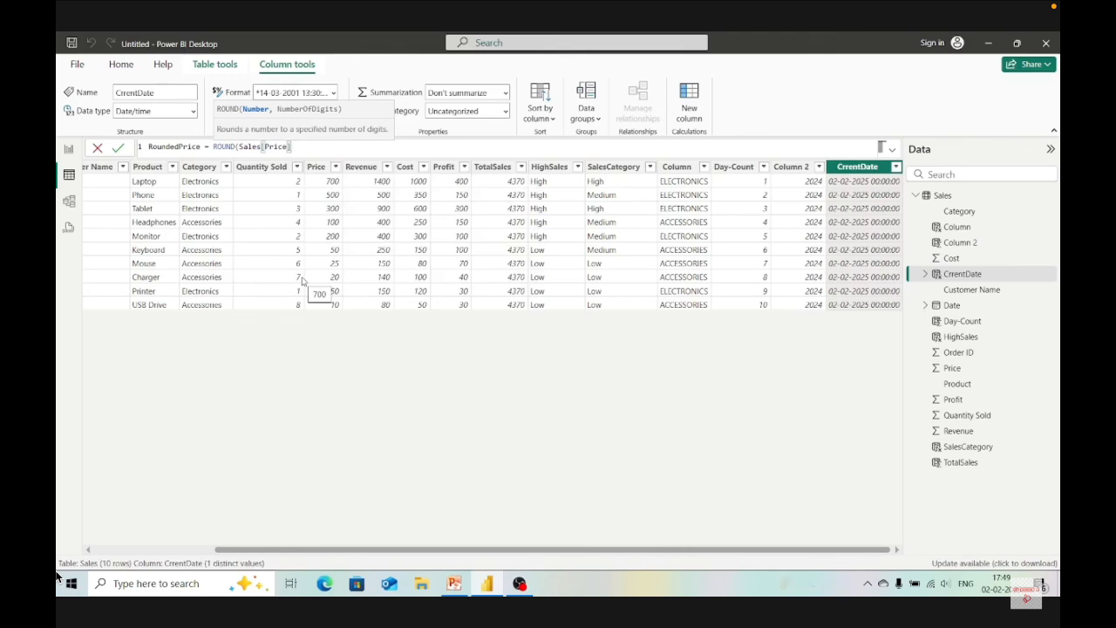
text(,2)
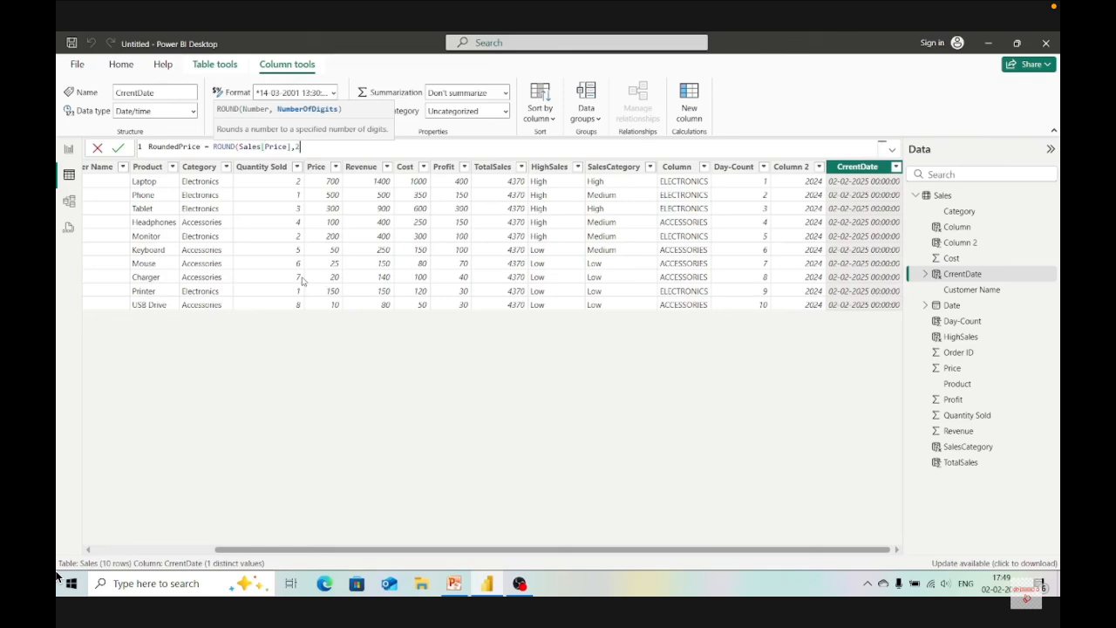
text())
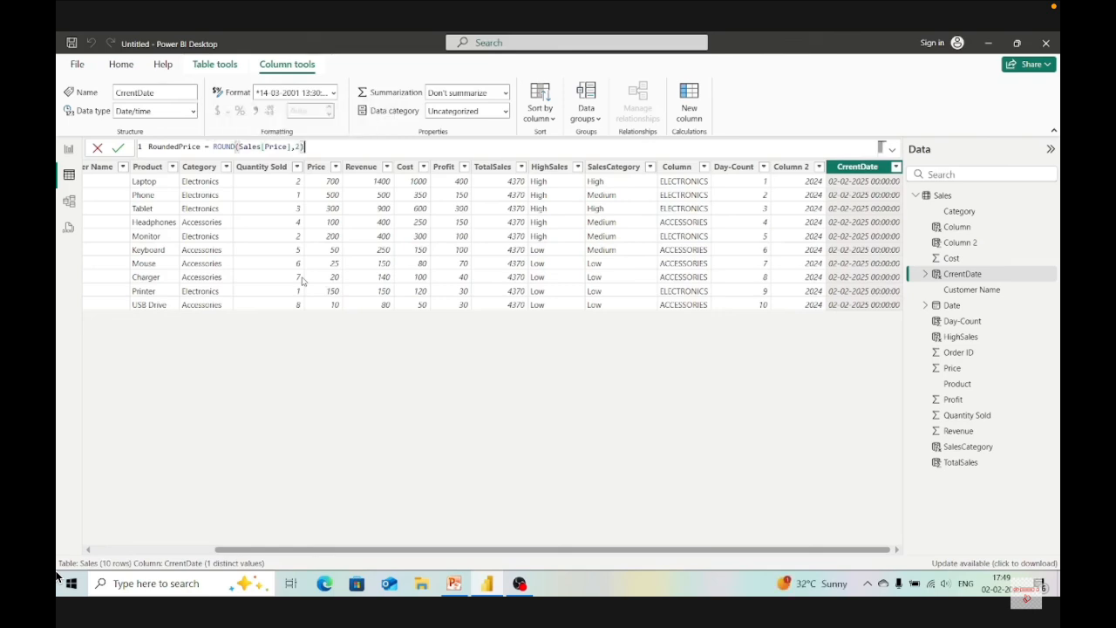
key(Return)
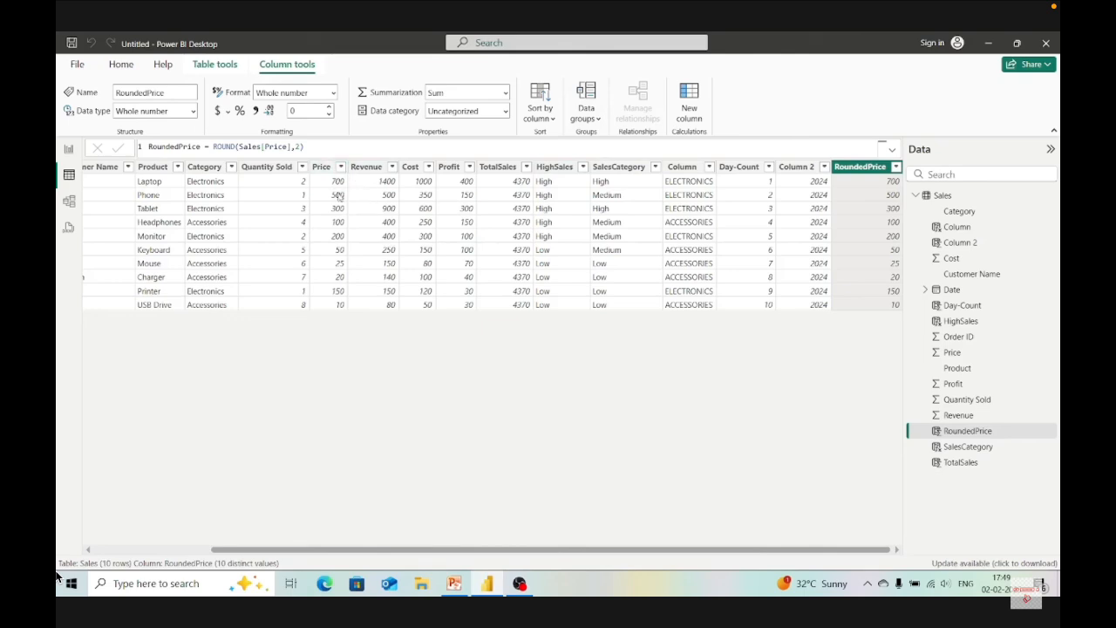
click(323, 168)
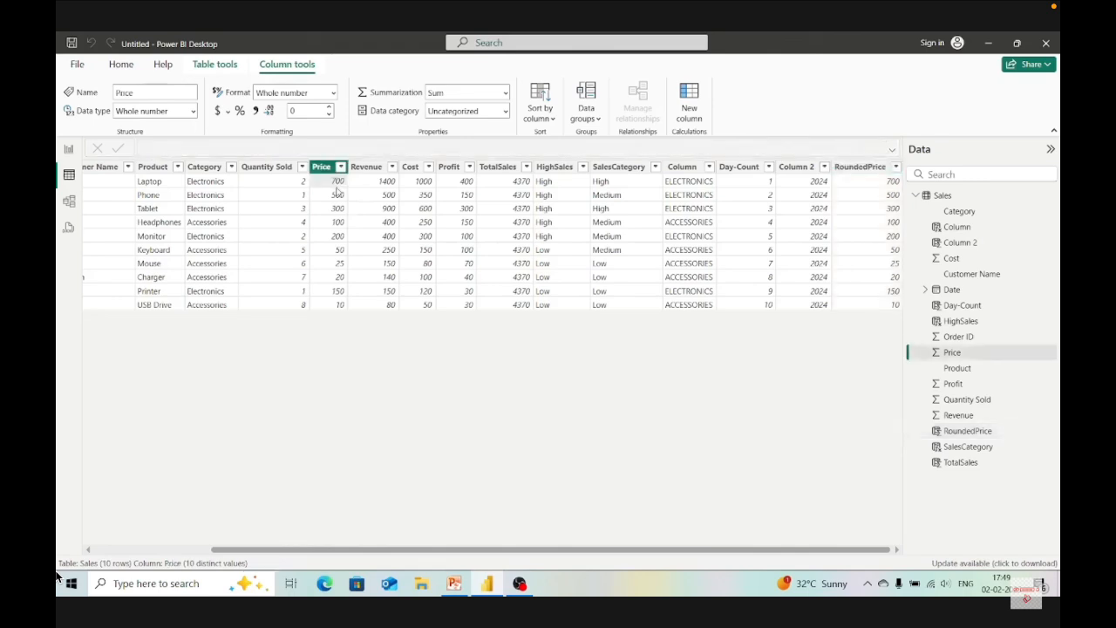
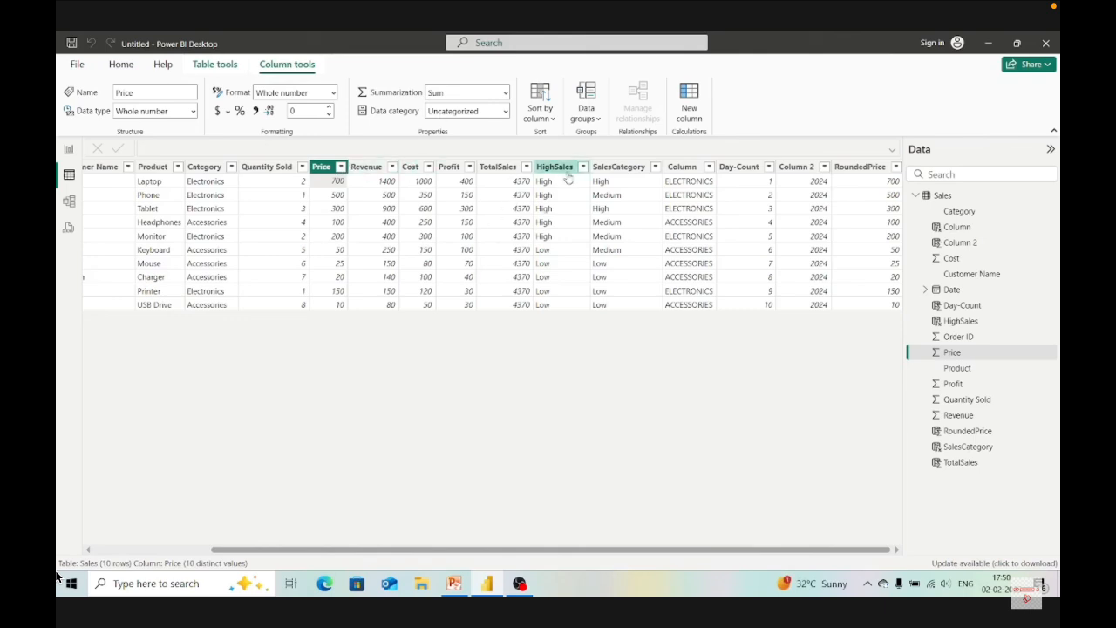
- Add a new measure to the Sales table
click(118, 66)
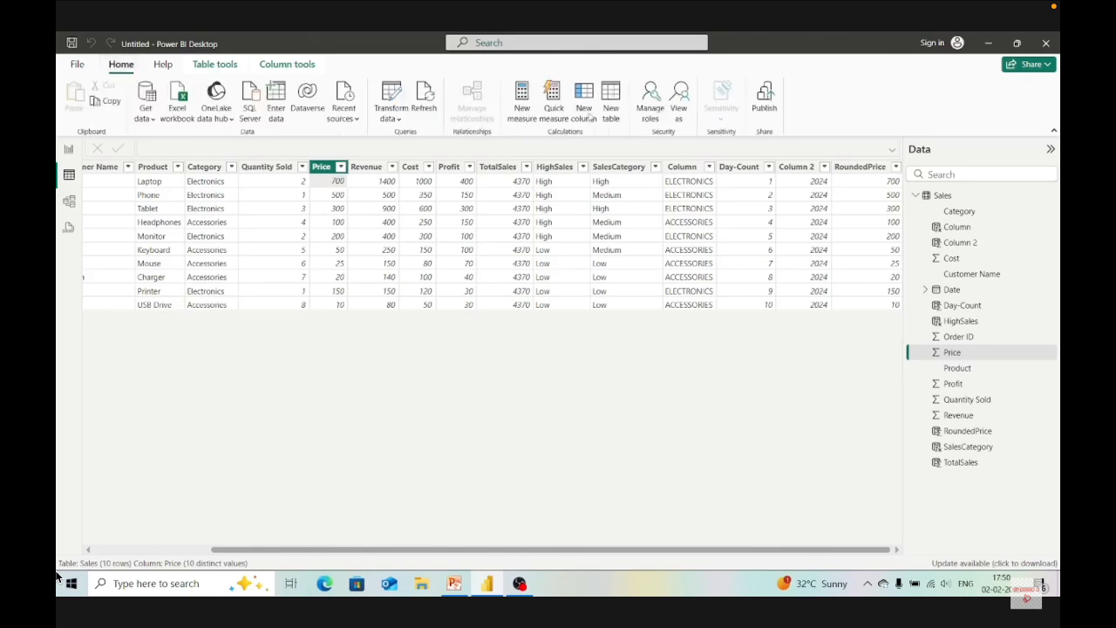
click(521, 122)
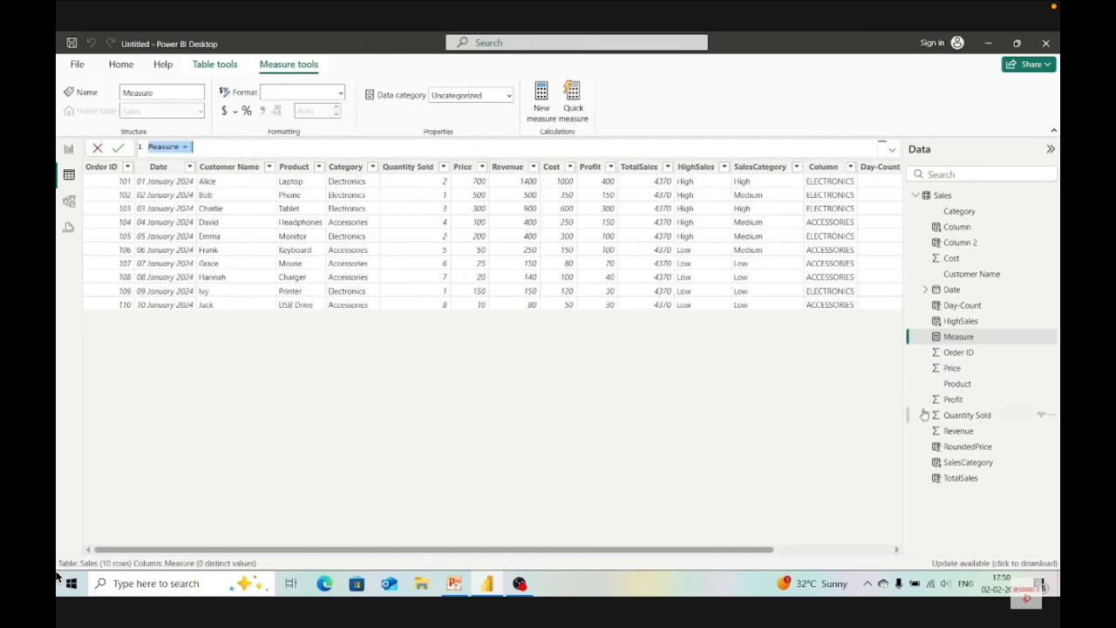
scroll(871, 221, right, 2)
scroll(871, 221, right, 3)
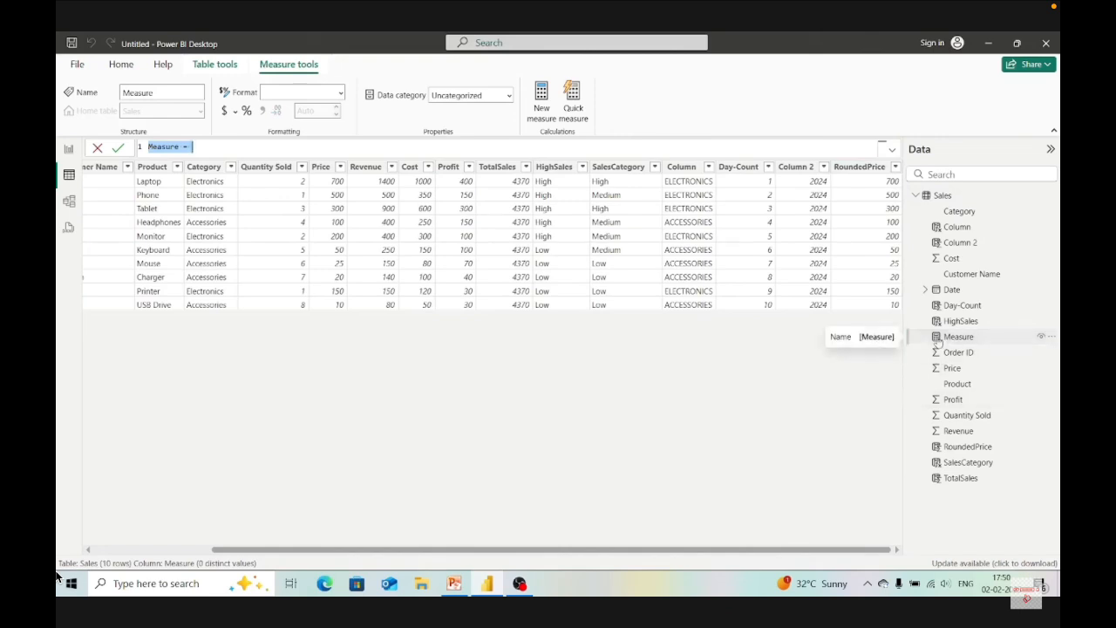
- Replace the new measure's default name with Profit2 in the formula
click(179, 147)
key(BackSpace)
key(BackSpace)
key(BackSpace)
key(BackSpace)
key(BackSpace)
key(BackSpace)
key(BackSpace)
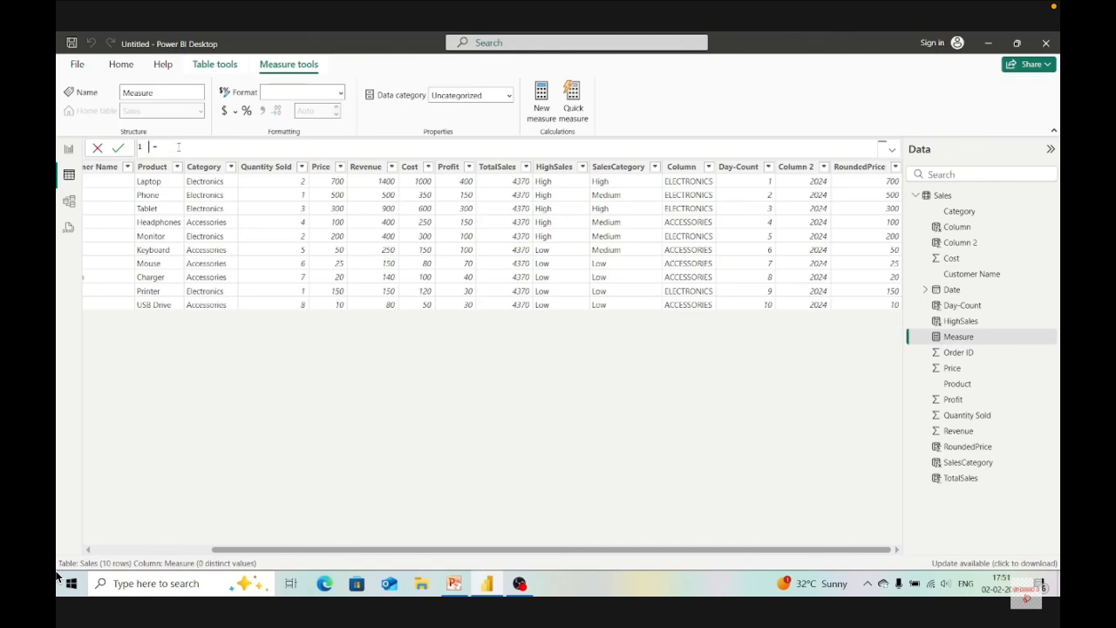
text(Prof)
key(BackSpace)
key(BackSpace)
text(ofit2)
key(Right)
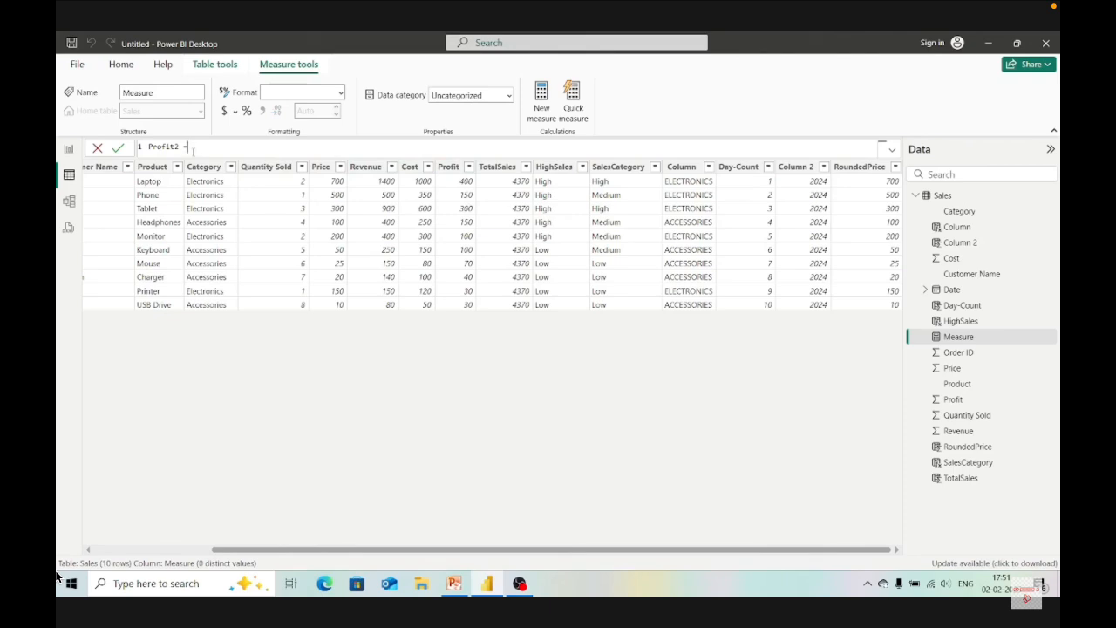
- Enter Sum(Sales[Revenue]) as the first term of the Profit2 measure
text(Su)
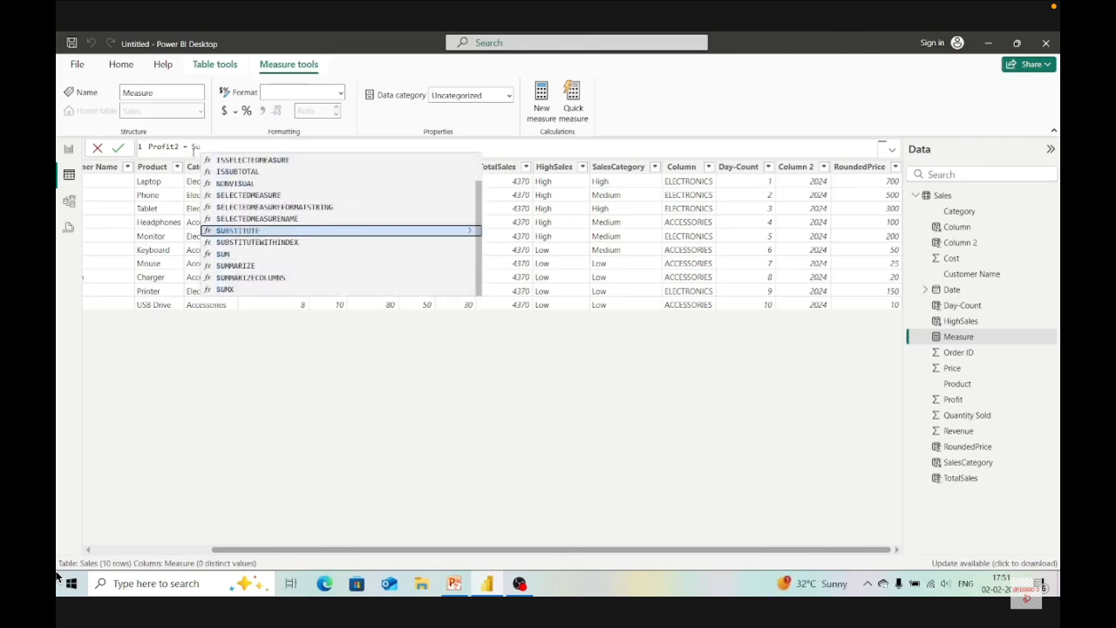
text(m)
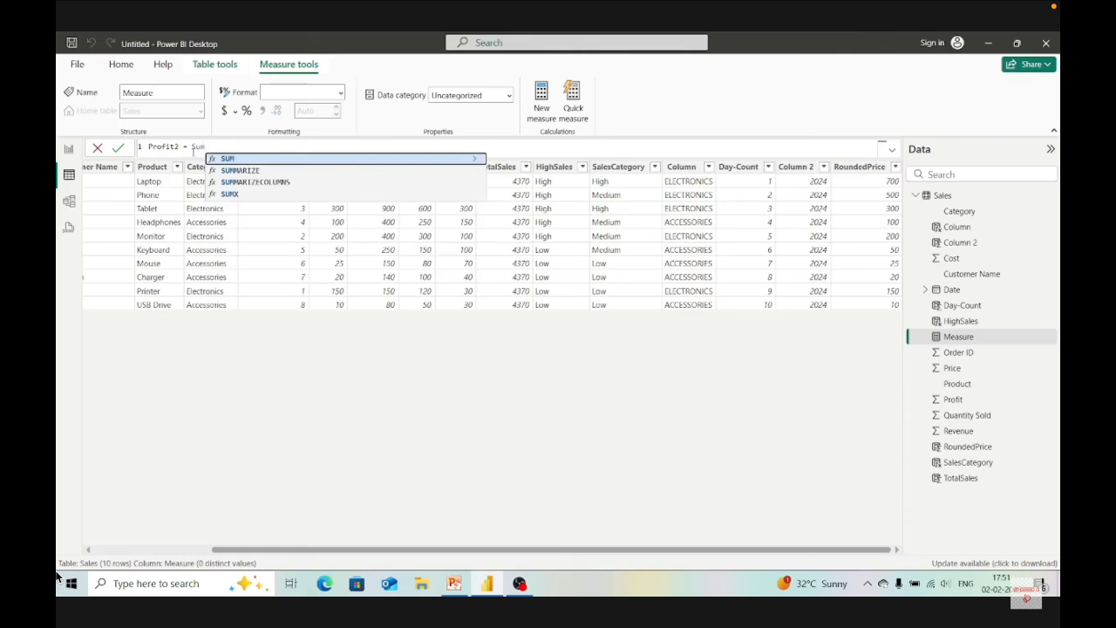
text((sa)
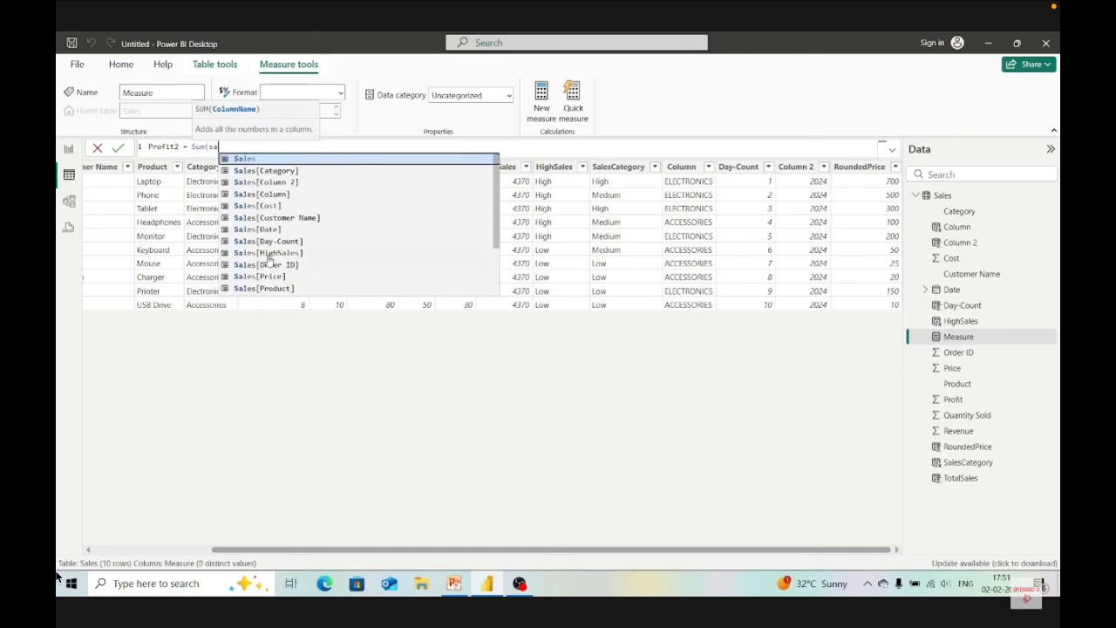
scroll(266, 248, down, 3)
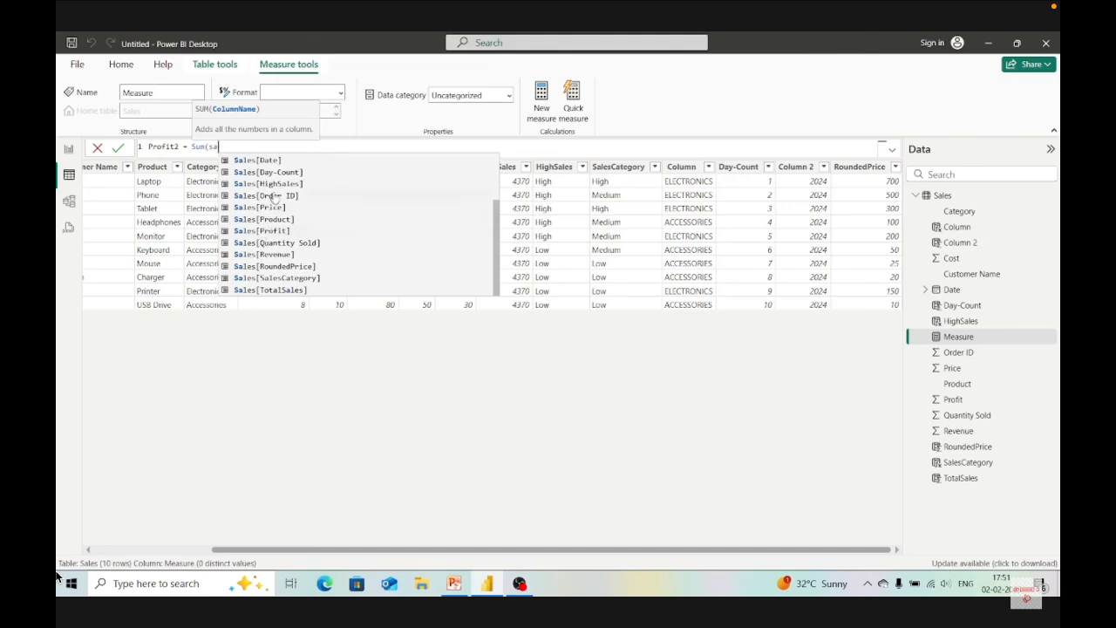
click(270, 254)
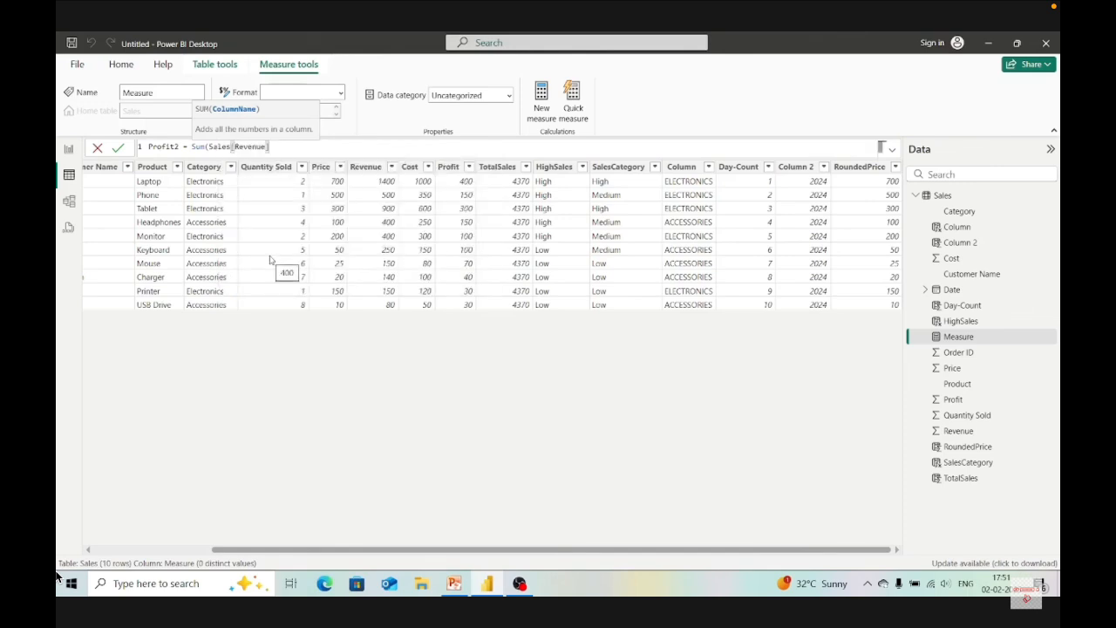
text())
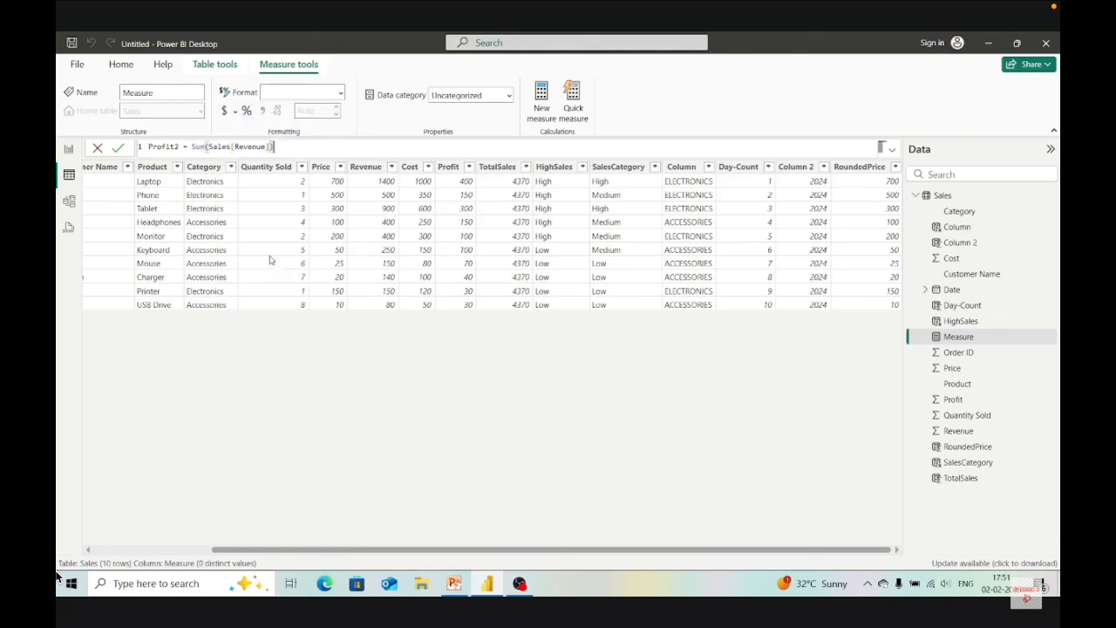
- Complete the Profit2 measure by subtracting Sum(Sales[Cost]) from the revenue sum, and apply the formula
text( - Sum)
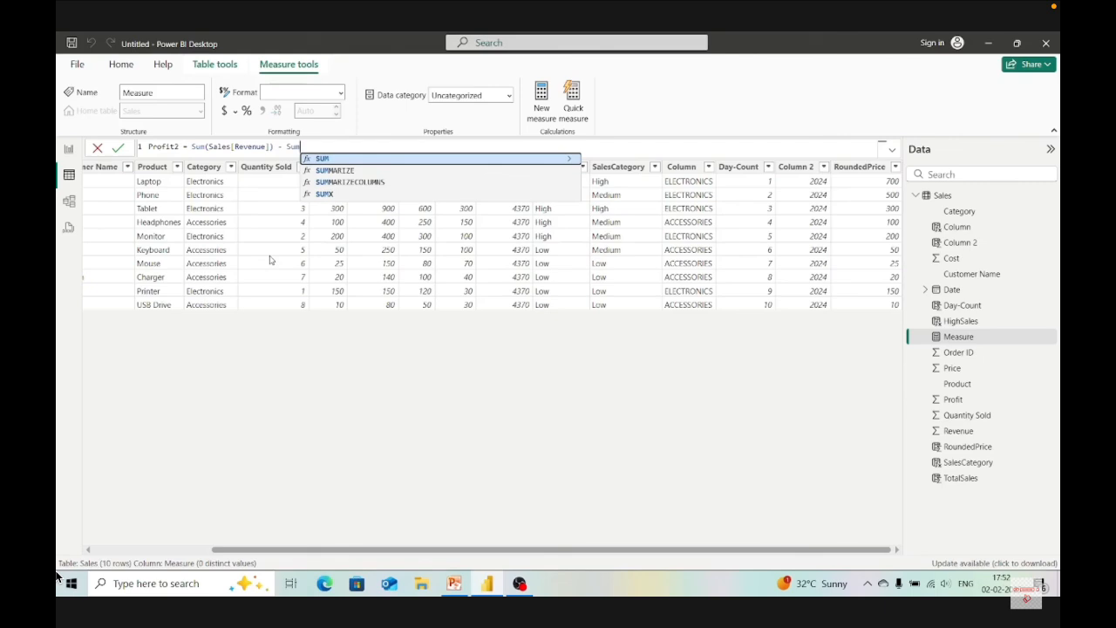
text((sa)
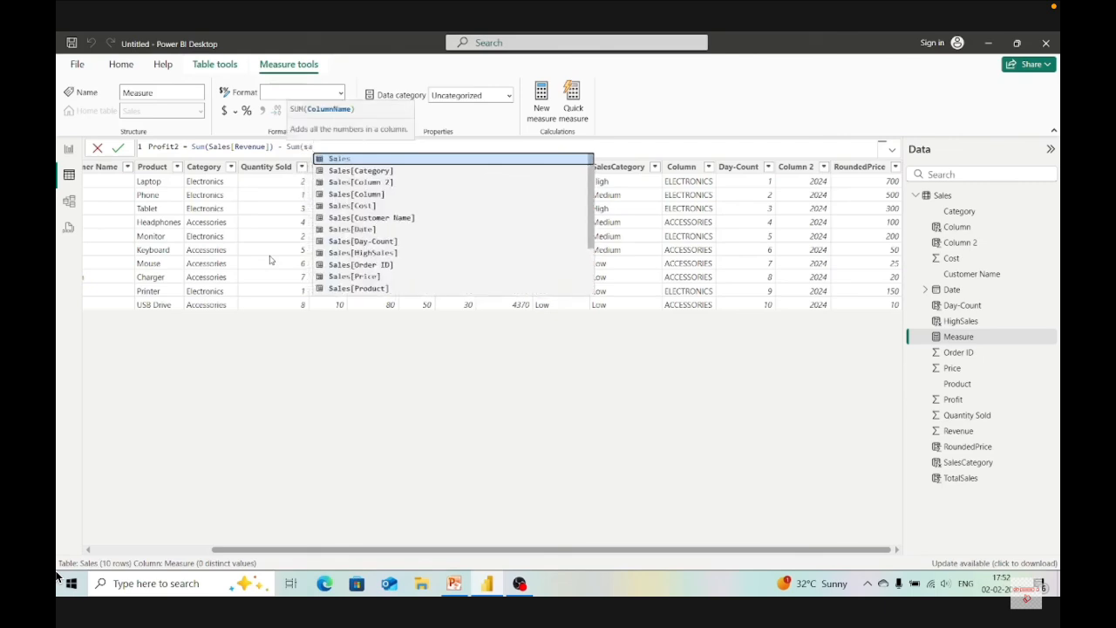
text(l)
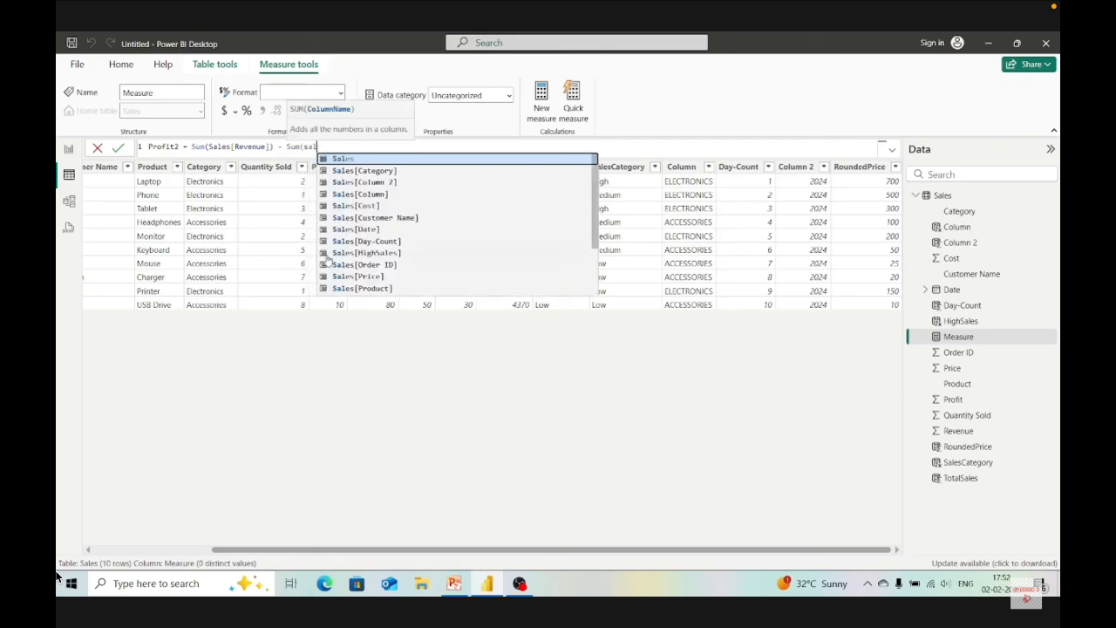
click(368, 207)
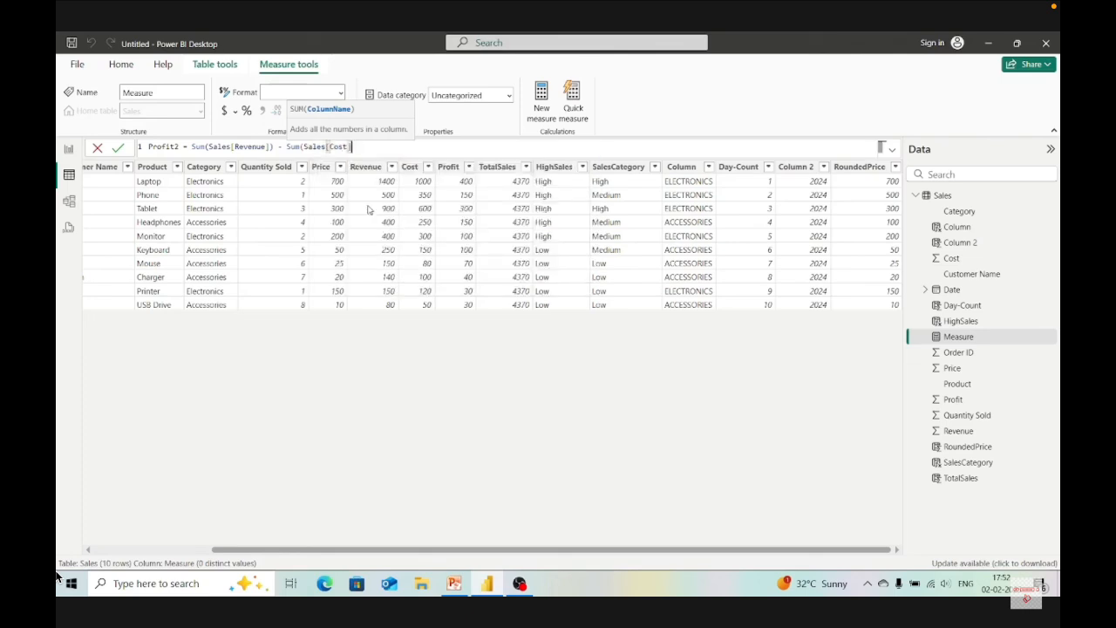
text())
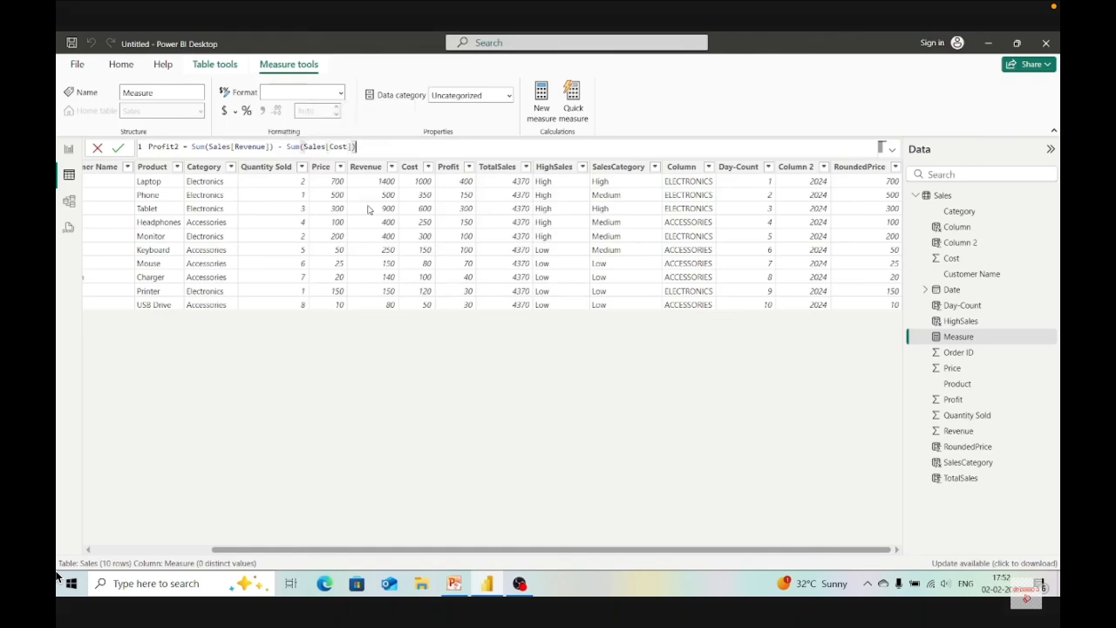
key(Return)
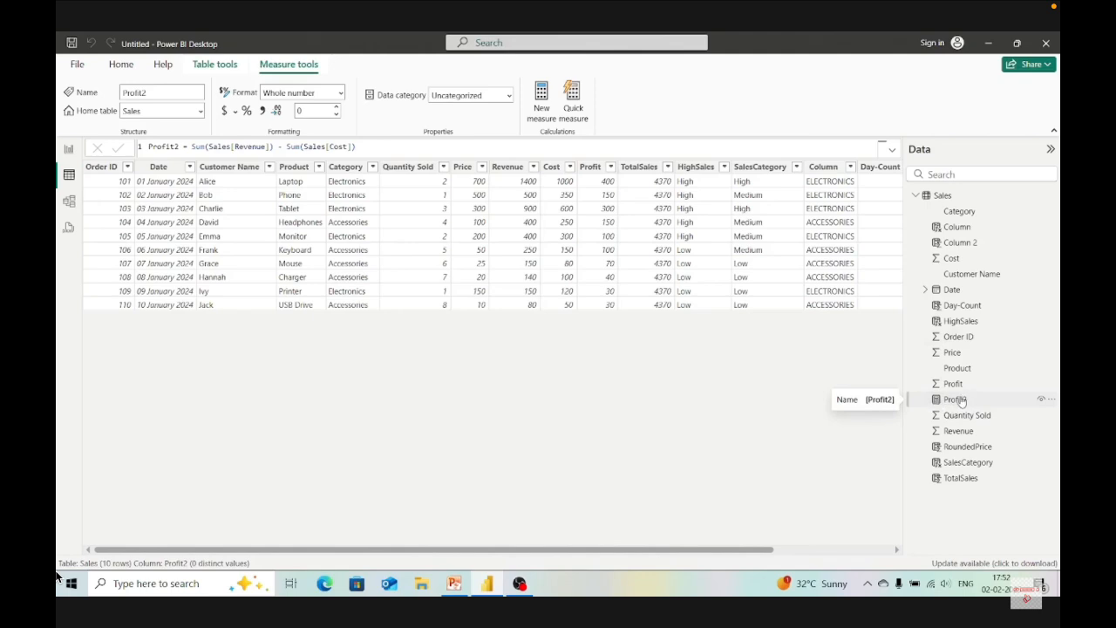
- Look for the Profit2 measure among the Sales table's columns, in the data grid and in the model view
scroll(524, 247, right, 5)
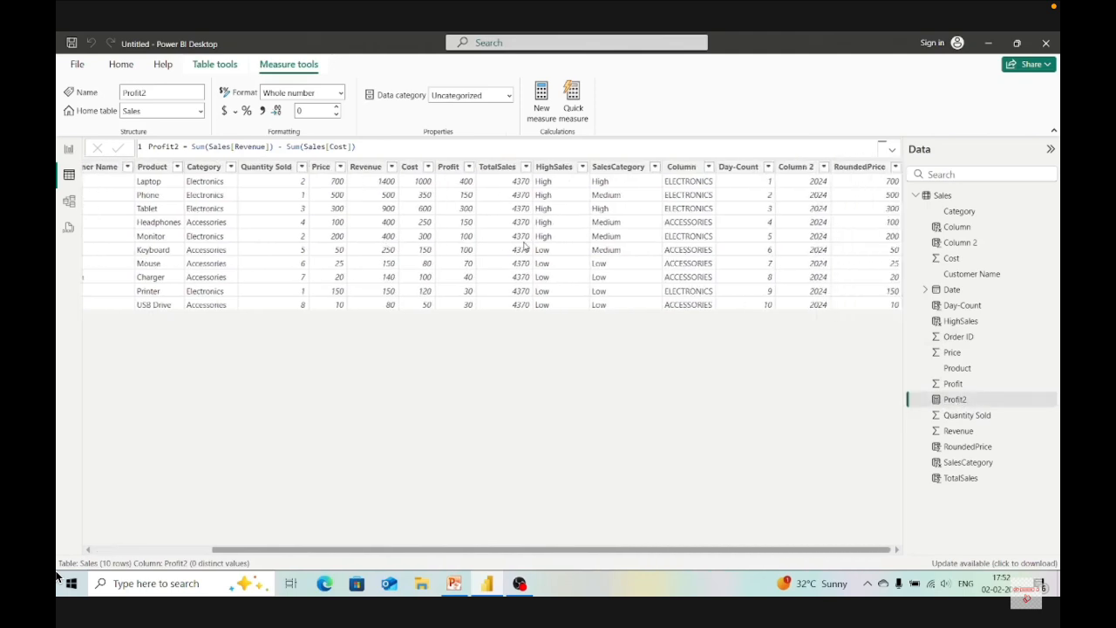
scroll(425, 237, left, 3)
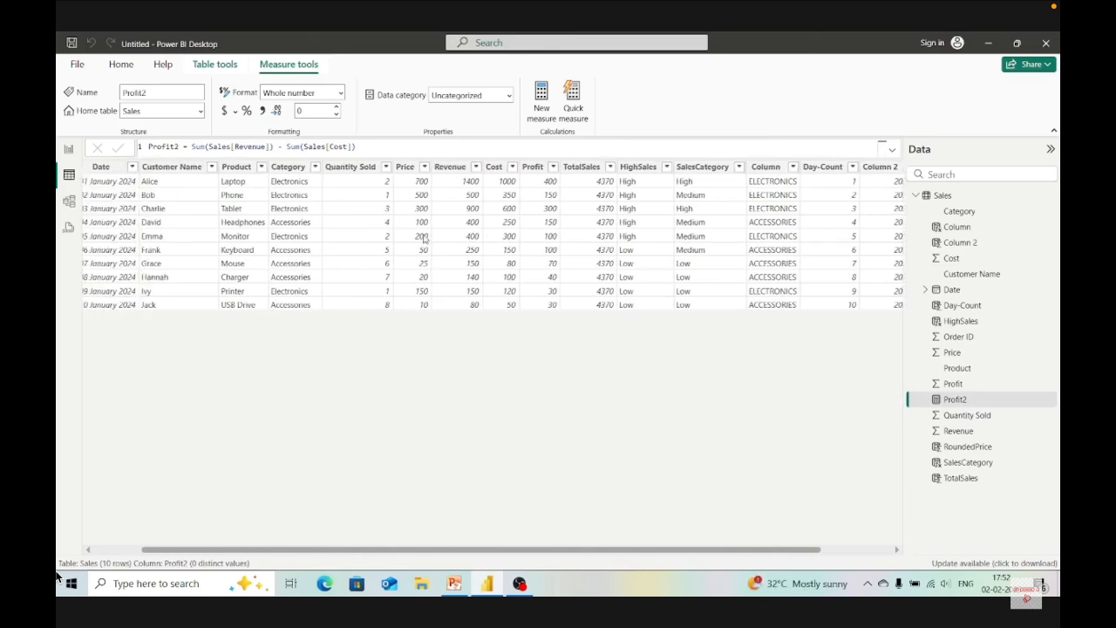
scroll(471, 251, right, 2)
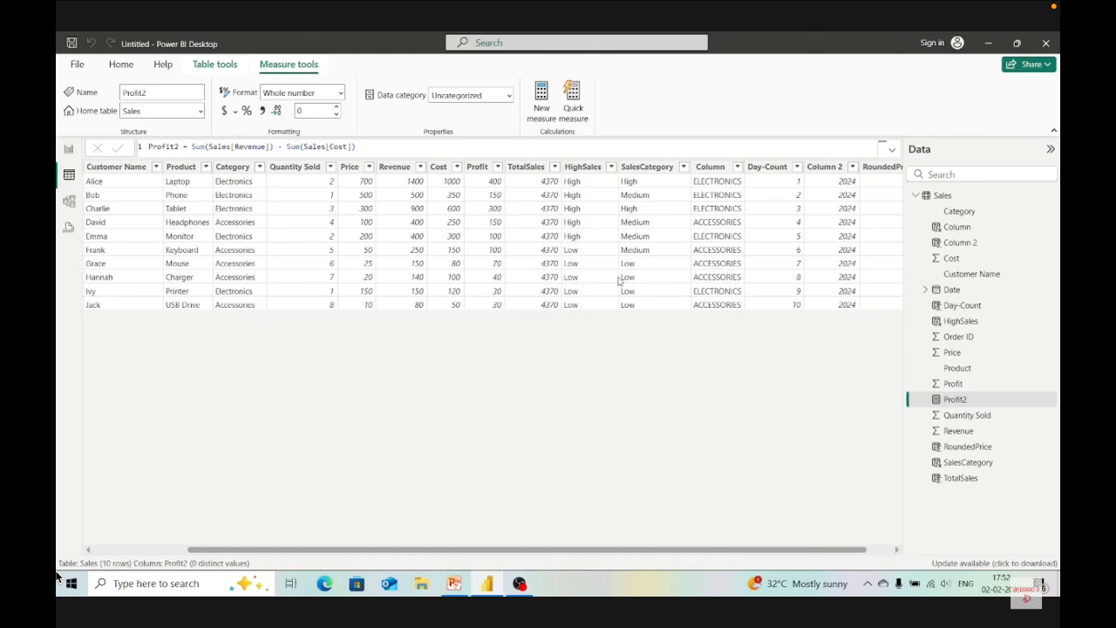
scroll(801, 266, right, 1)
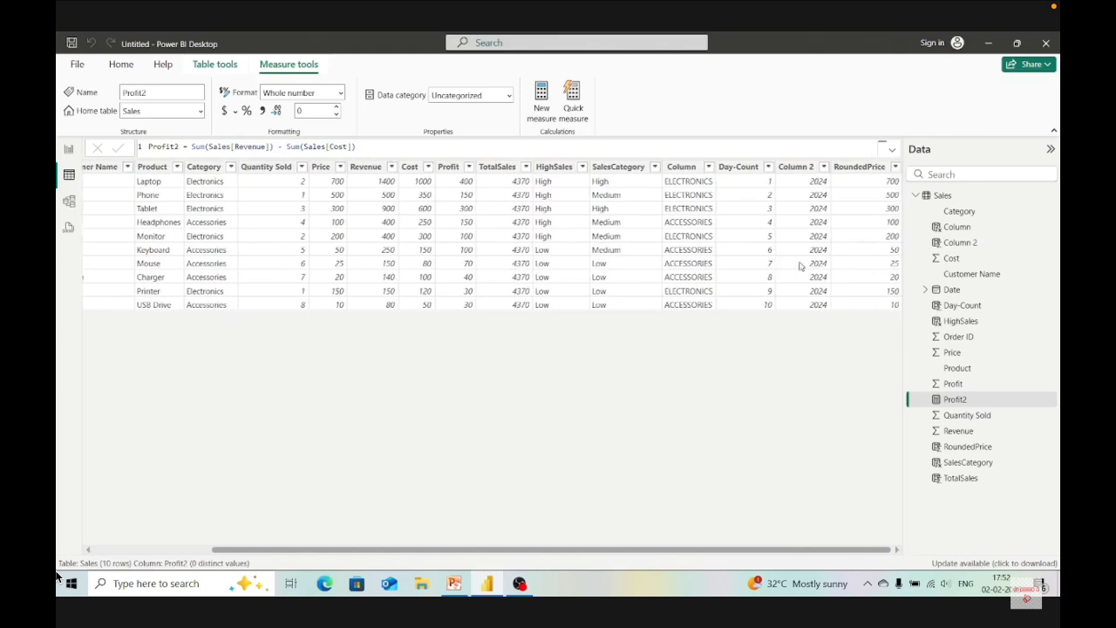
click(70, 203)
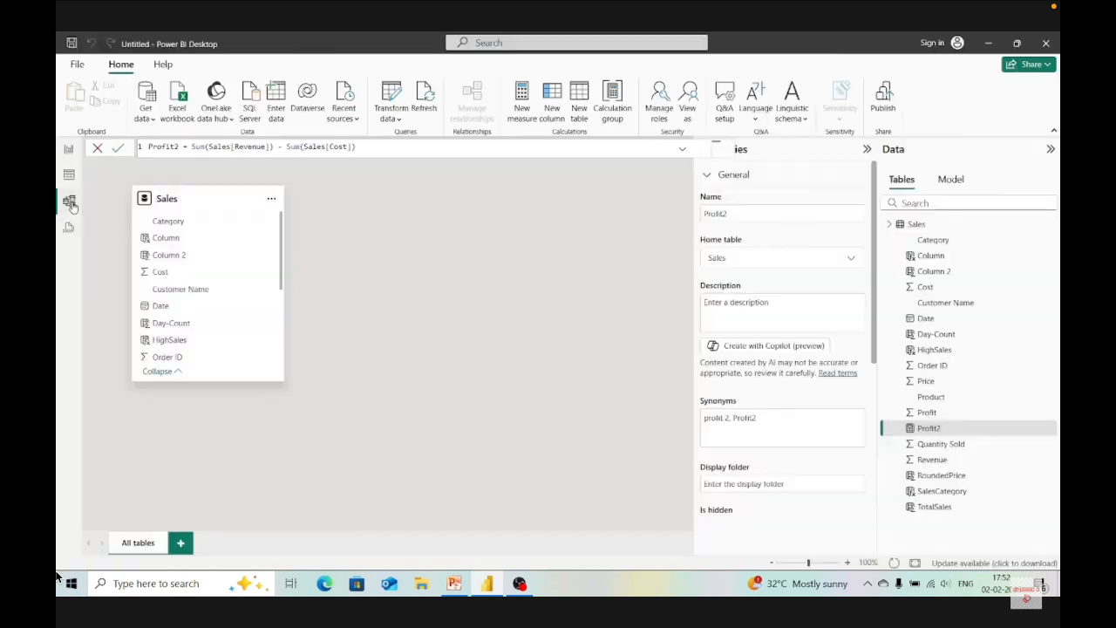
scroll(194, 260, down, 2)
scroll(193, 260, down, 2)
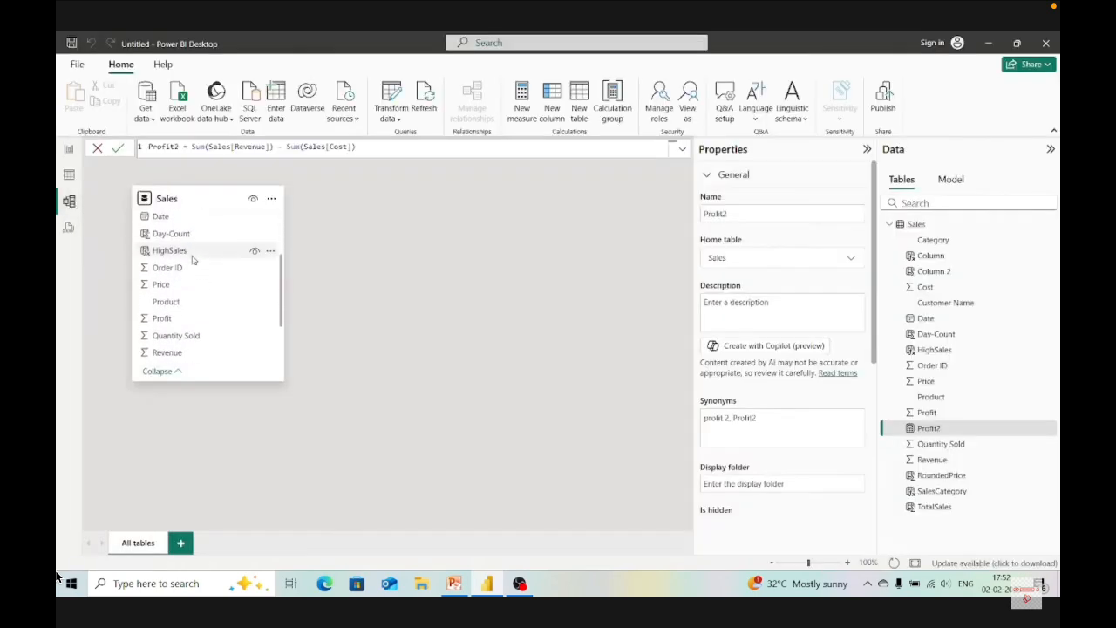
scroll(178, 303, down, 3)
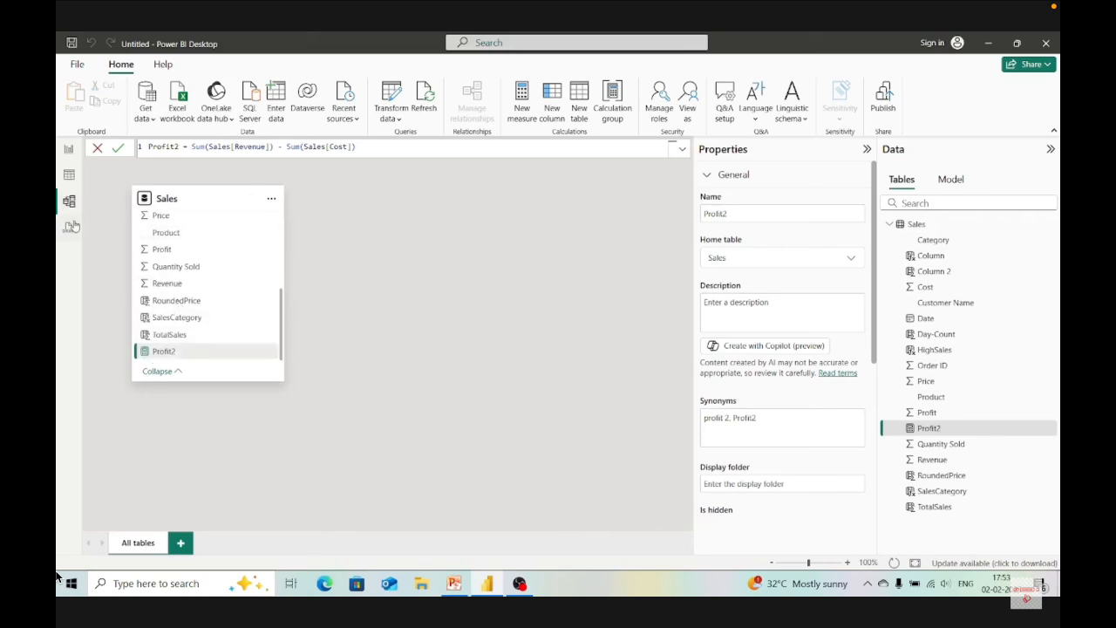
- Add a card visual showing Profit2 to the report page and shrink it to a smaller square
click(71, 151)
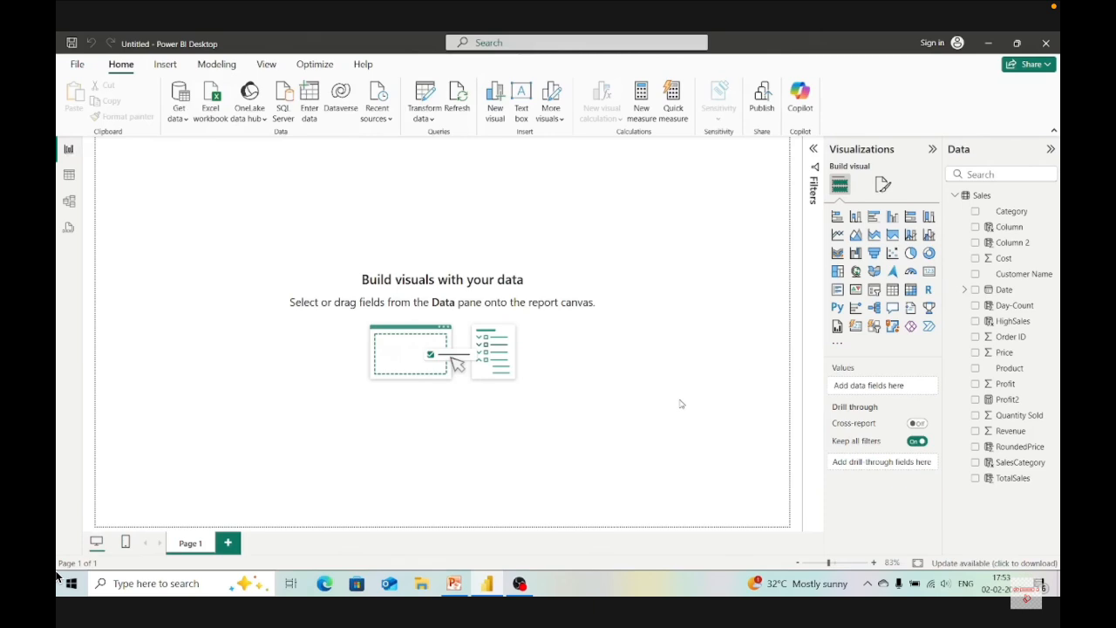
click(930, 272)
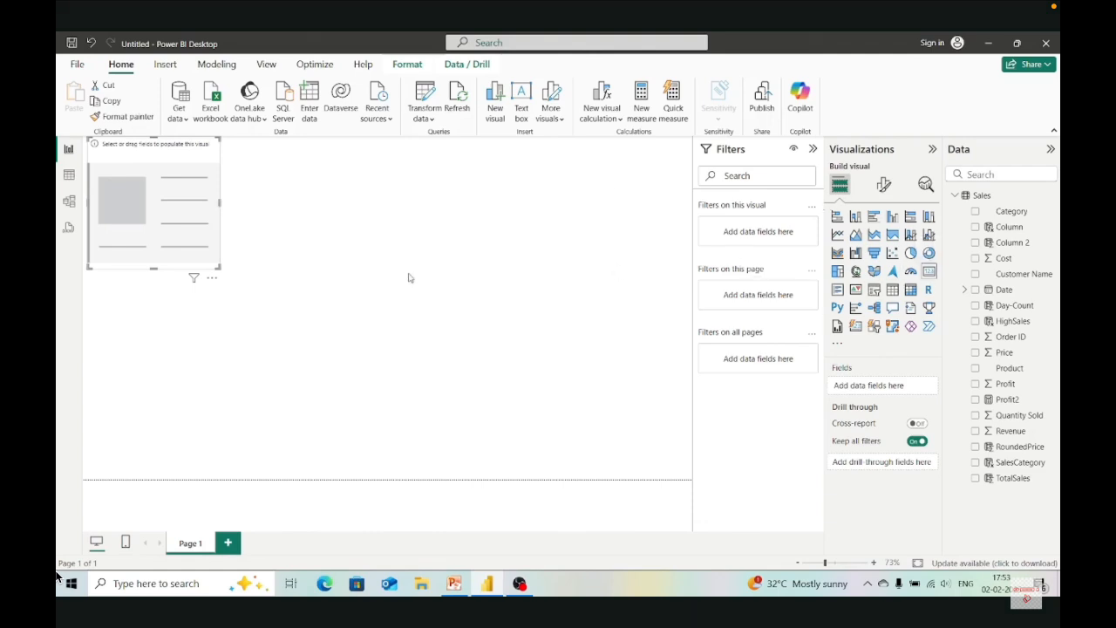
click(976, 400)
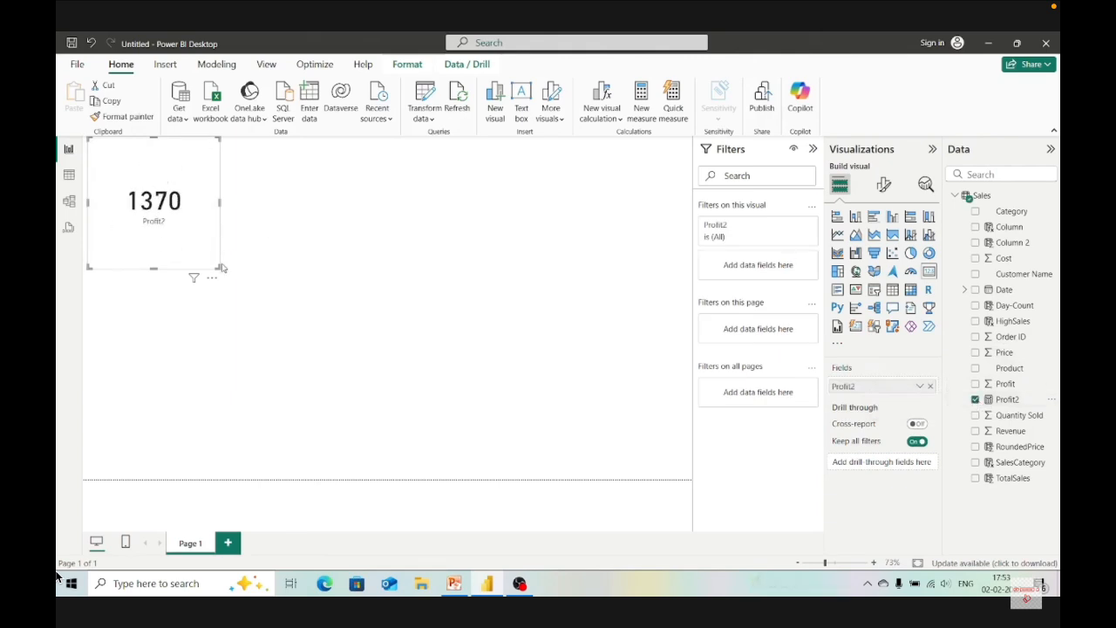
mouse_move(216, 266)
mouse_down()
mouse_move(207, 239)
mouse_move(197, 254)
mouse_up()
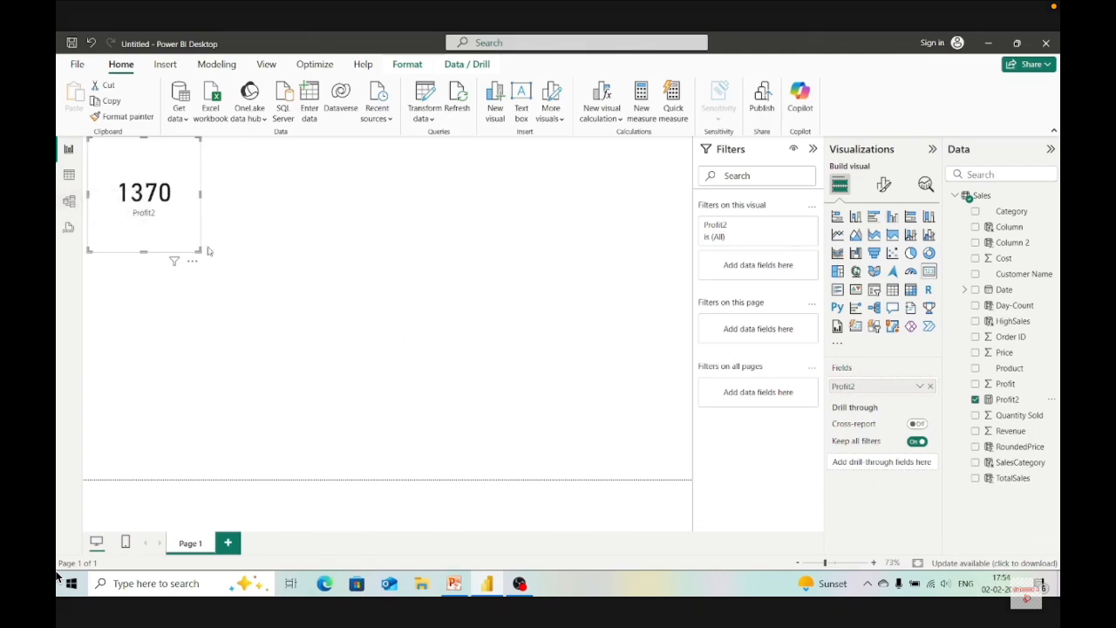
drag(199, 250, 183, 233)
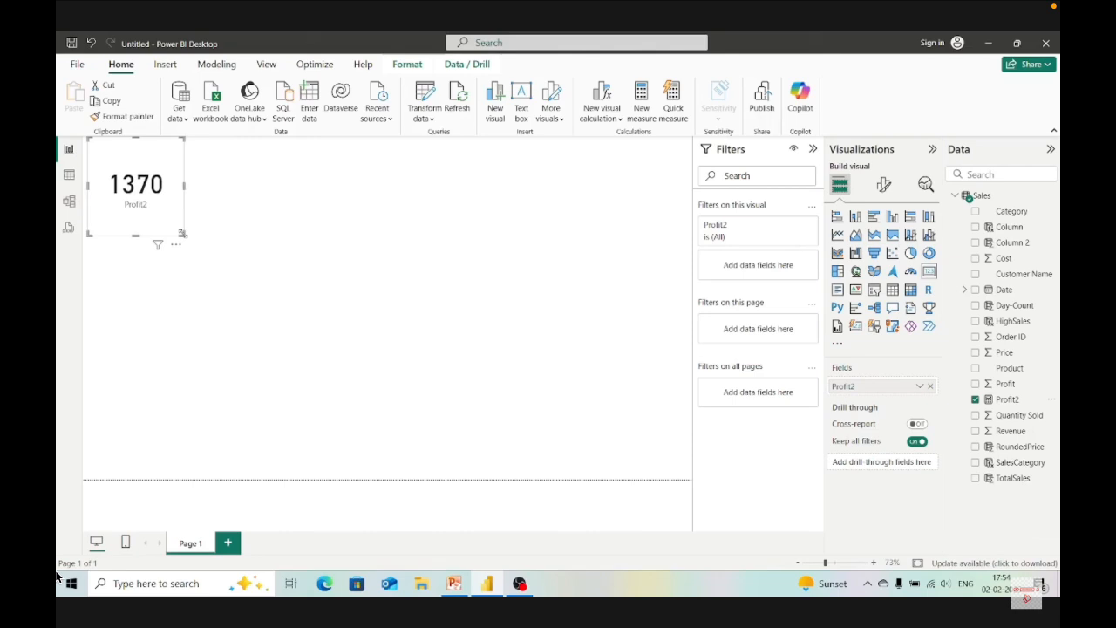
- Switch to Google Chrome by searching Windows for it, and bring up a new browser tab
key(super+s)
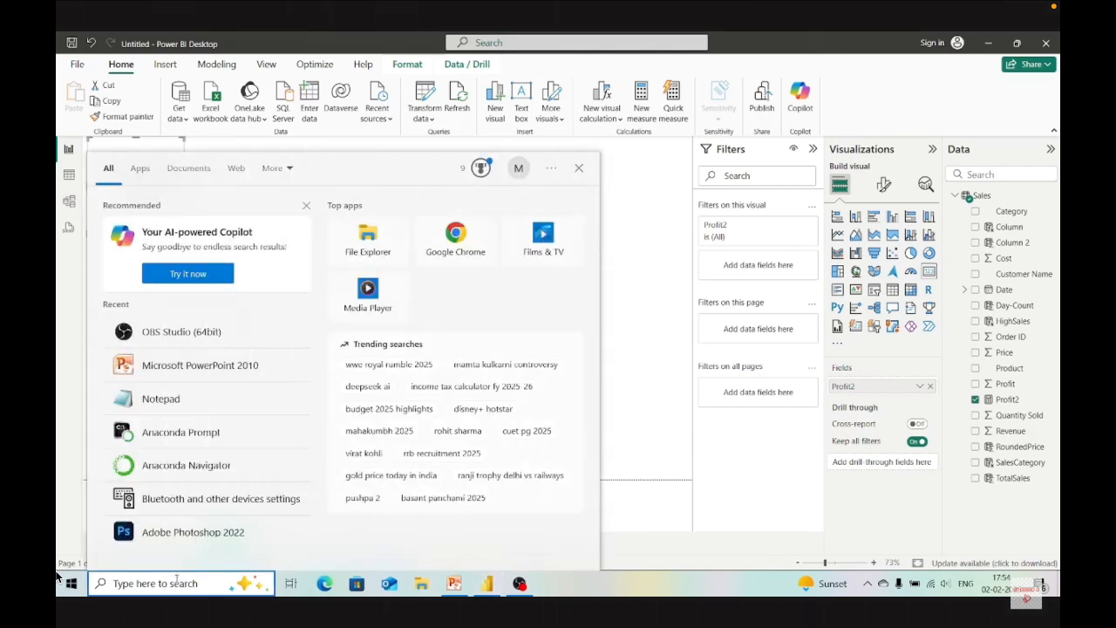
text(goo)
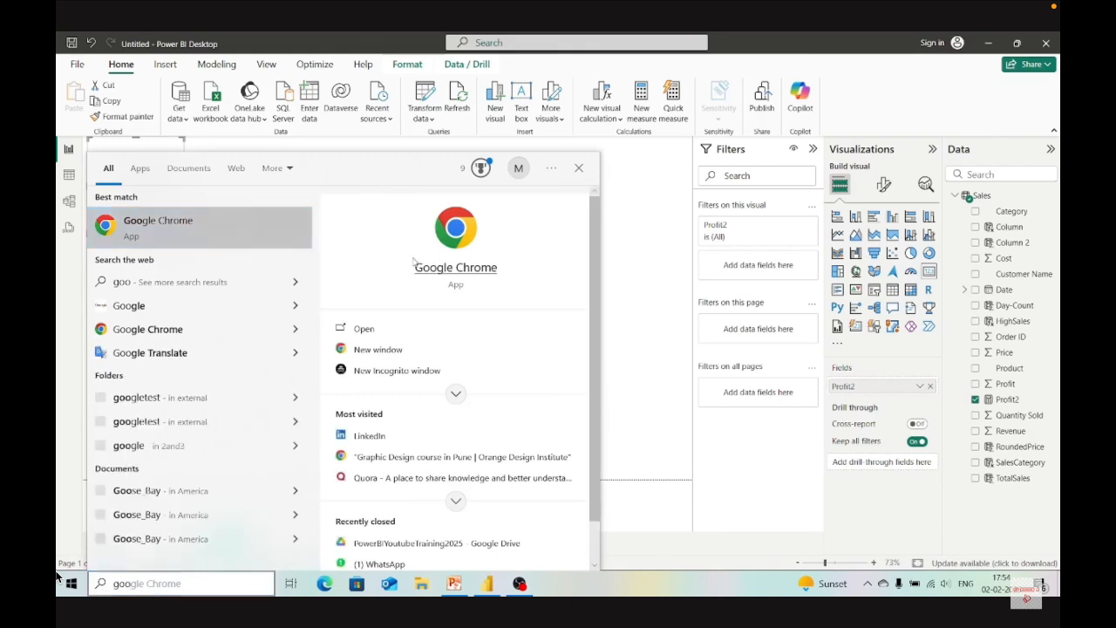
click(415, 261)
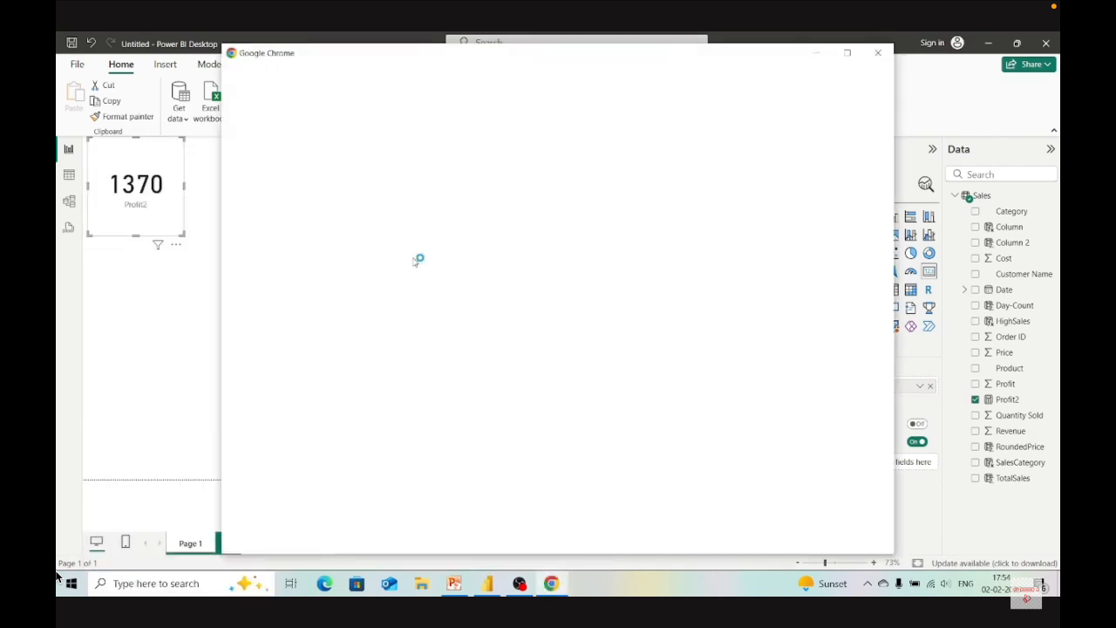
click(518, 367)
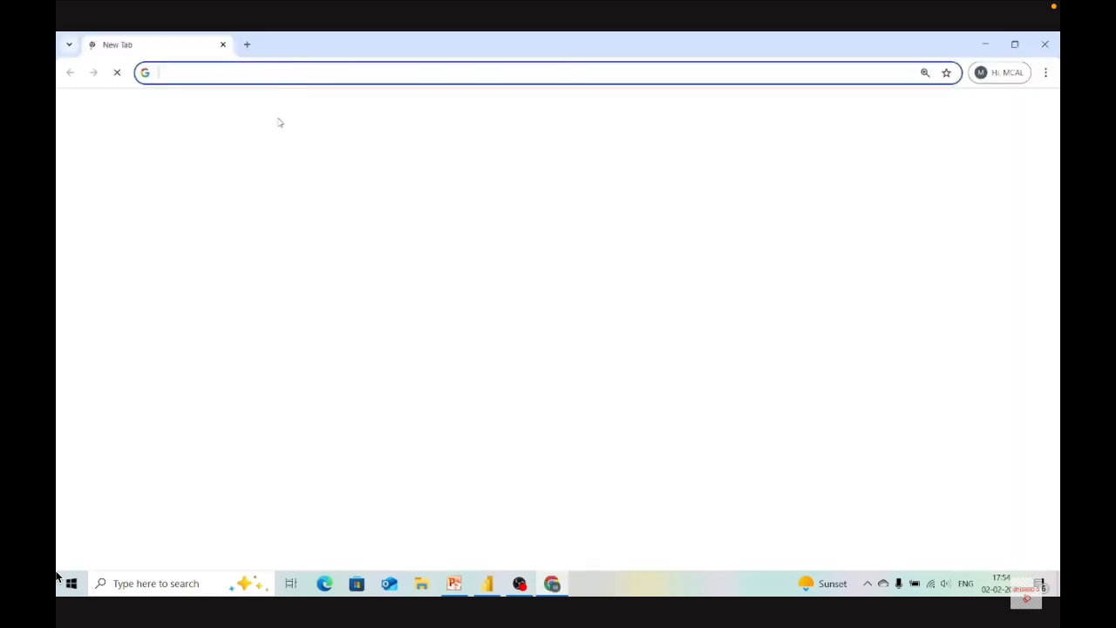
- Search the web for "Powerbi Dax" and open Microsoft Learn's Data Analysis Expressions (DAX) Reference
click(188, 76)
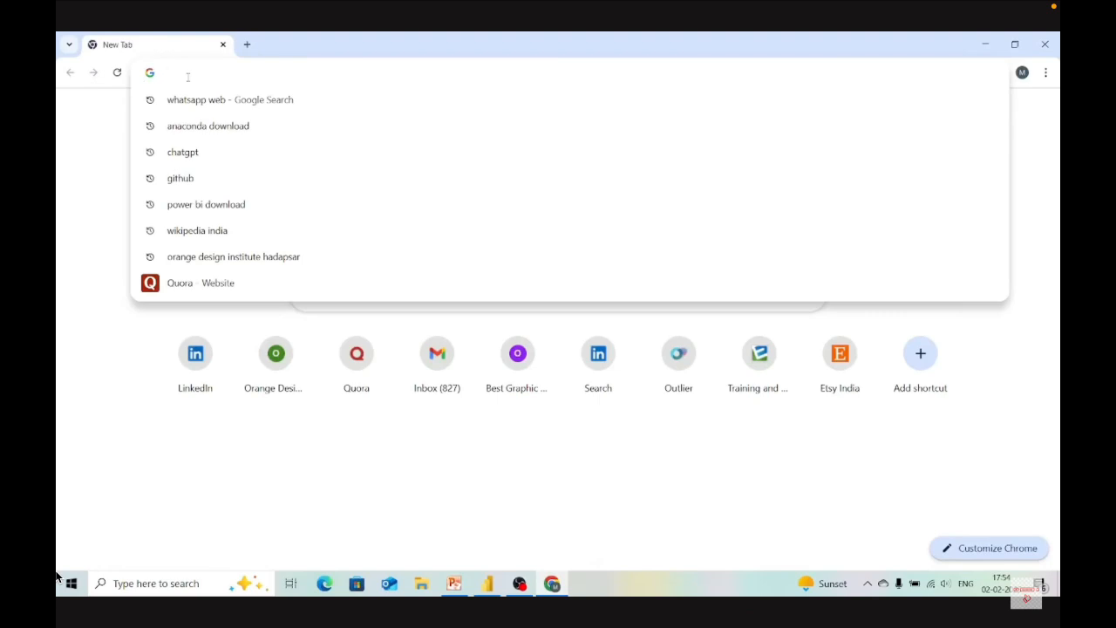
text(Powerb)
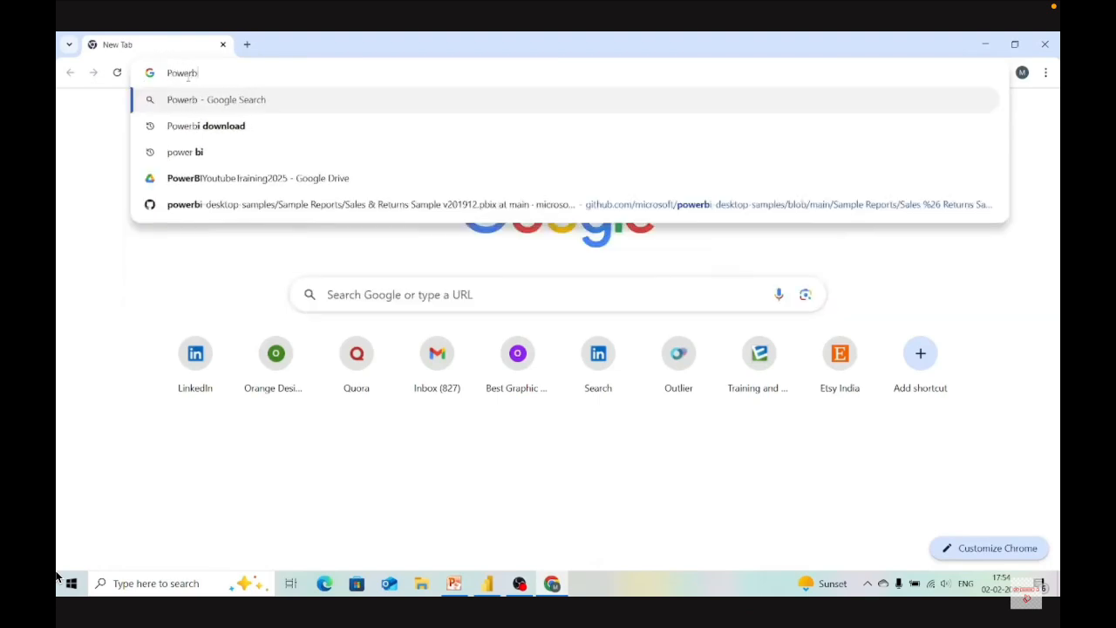
text(i Dax)
key(Return)
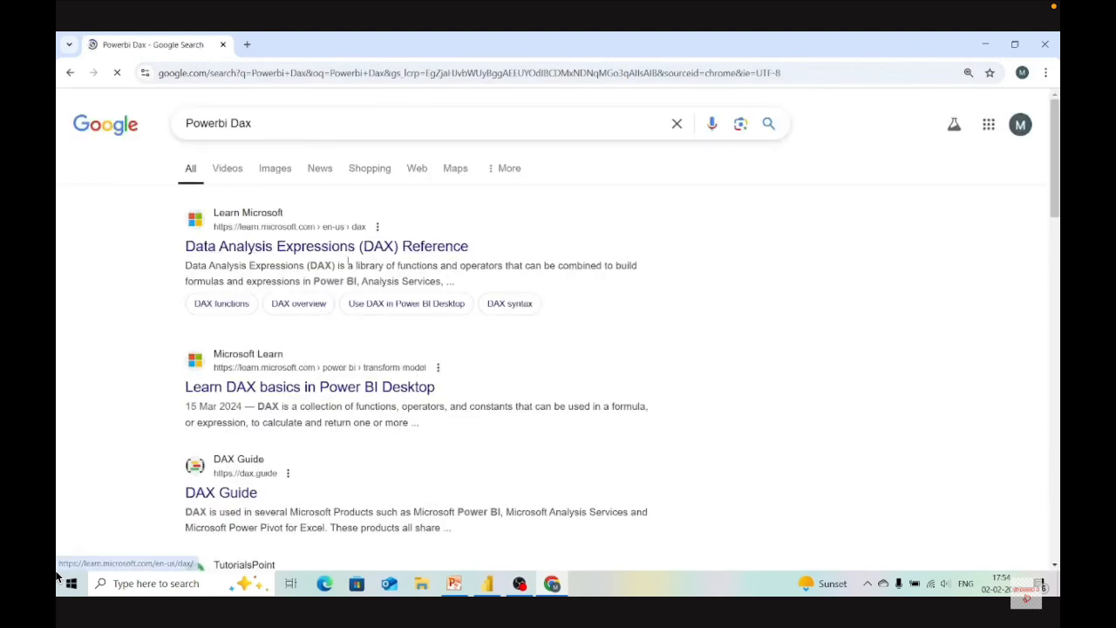
click(335, 247)
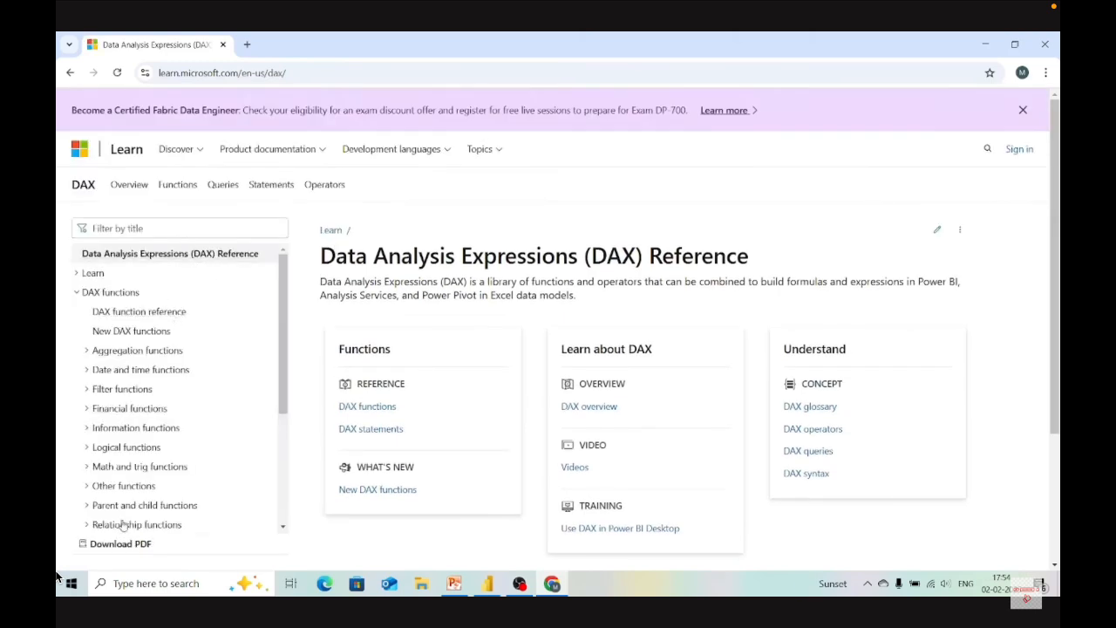
- Browse the DAX function categories and expand Date and time functions to look through its function list
scroll(125, 525, down, 1)
scroll(123, 524, down, 2)
scroll(123, 524, up, 3)
click(119, 371)
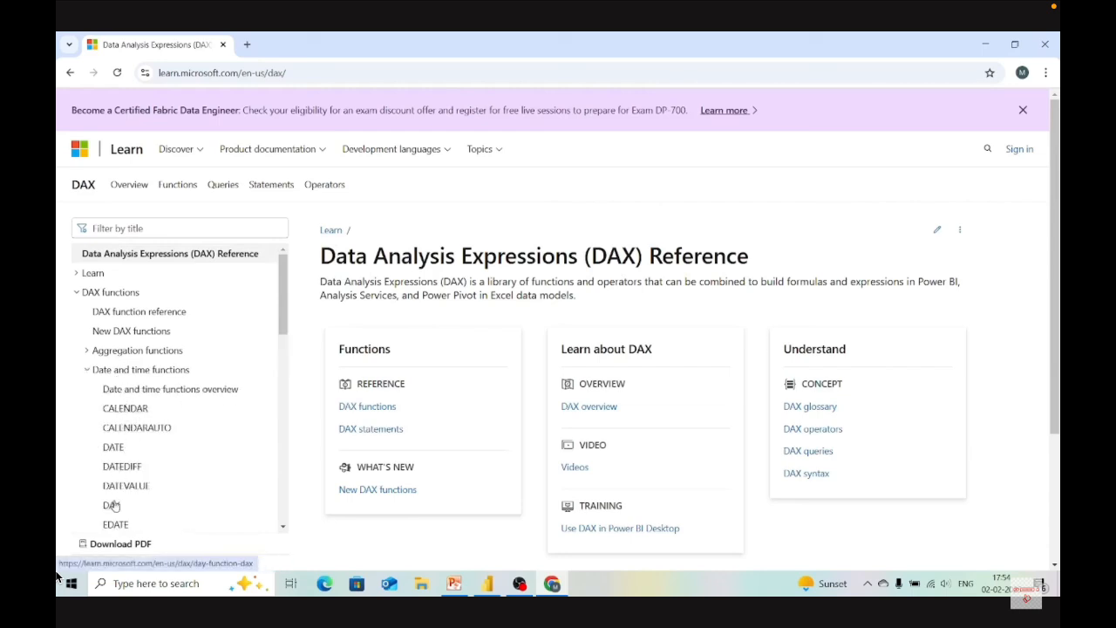
scroll(114, 506, down, 2)
scroll(114, 506, down, 3)
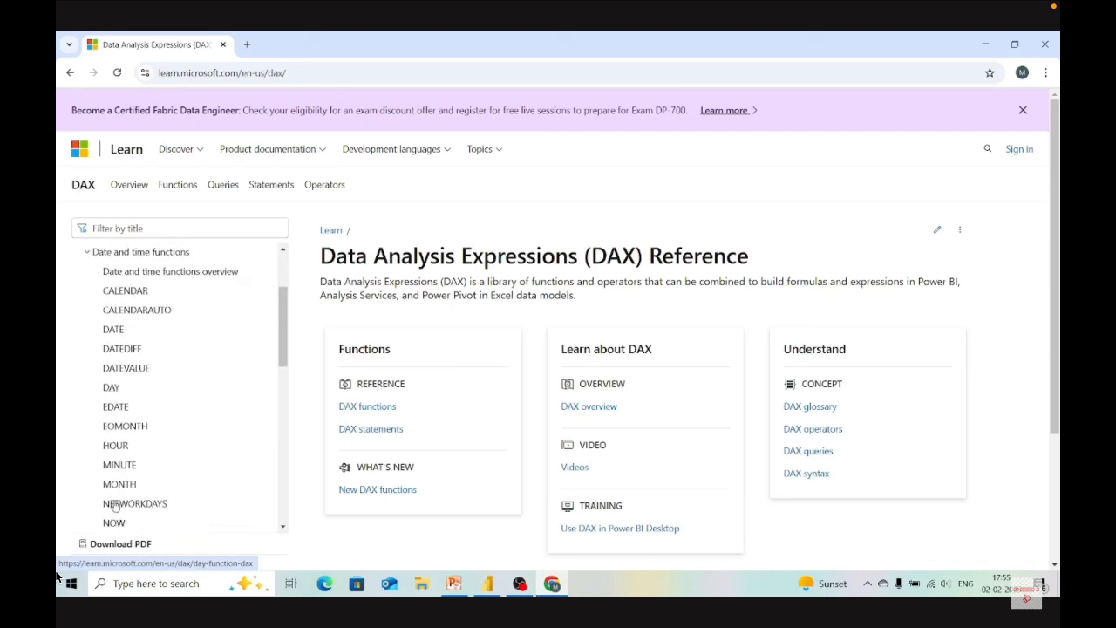
scroll(114, 506, down, 2)
scroll(112, 499, up, 2)
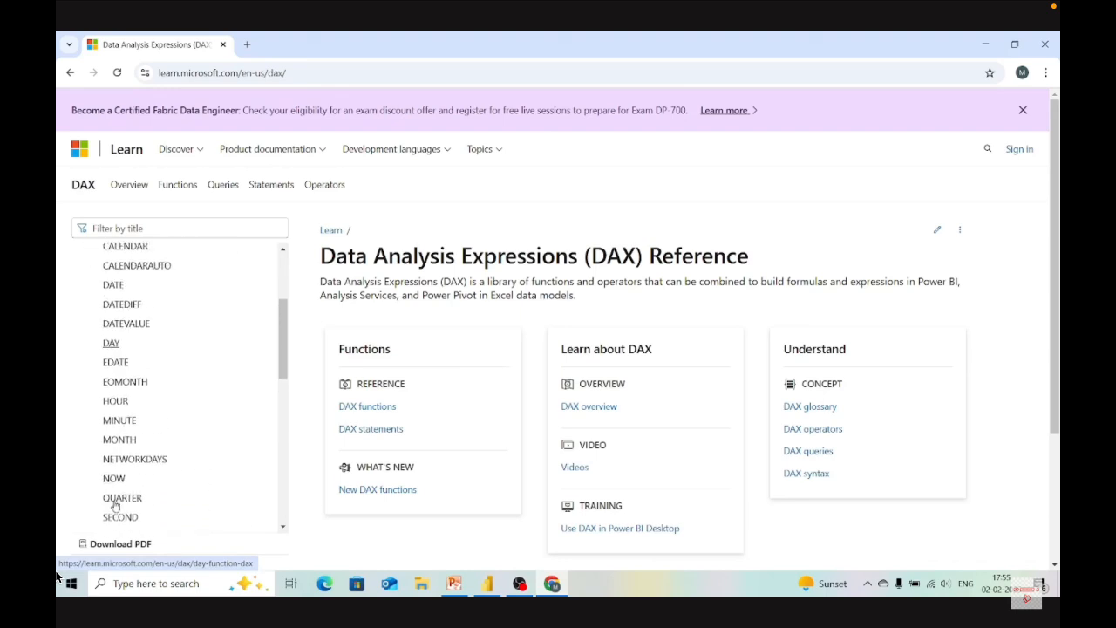
- Read the MINUTE function's syntax, parameters and return value in the DAX reference, and close the browser
click(125, 425)
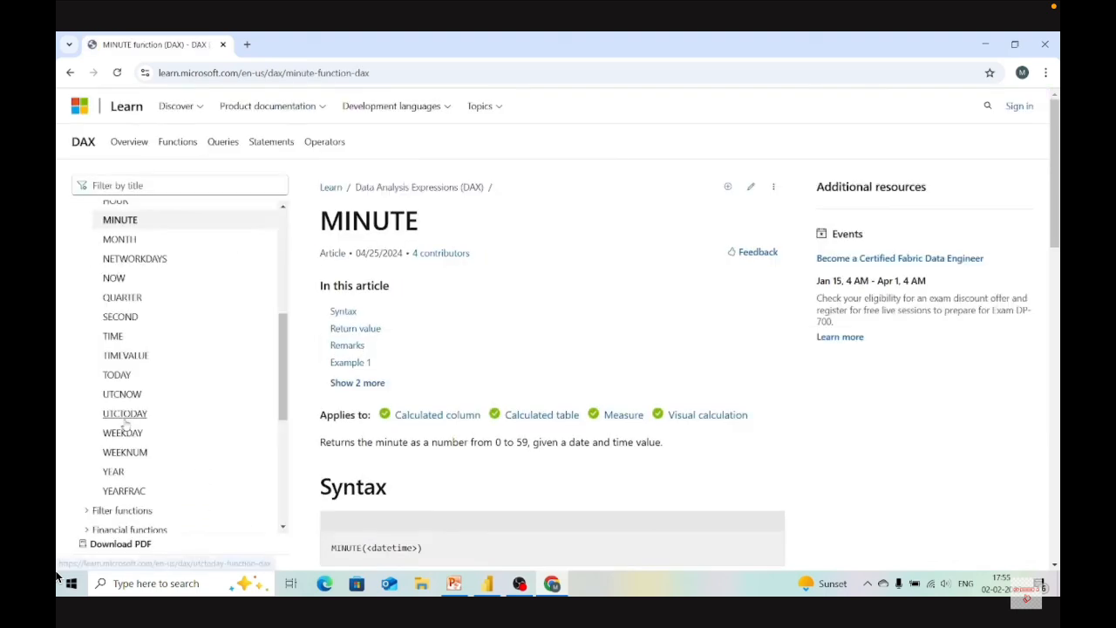
scroll(566, 401, down, 2)
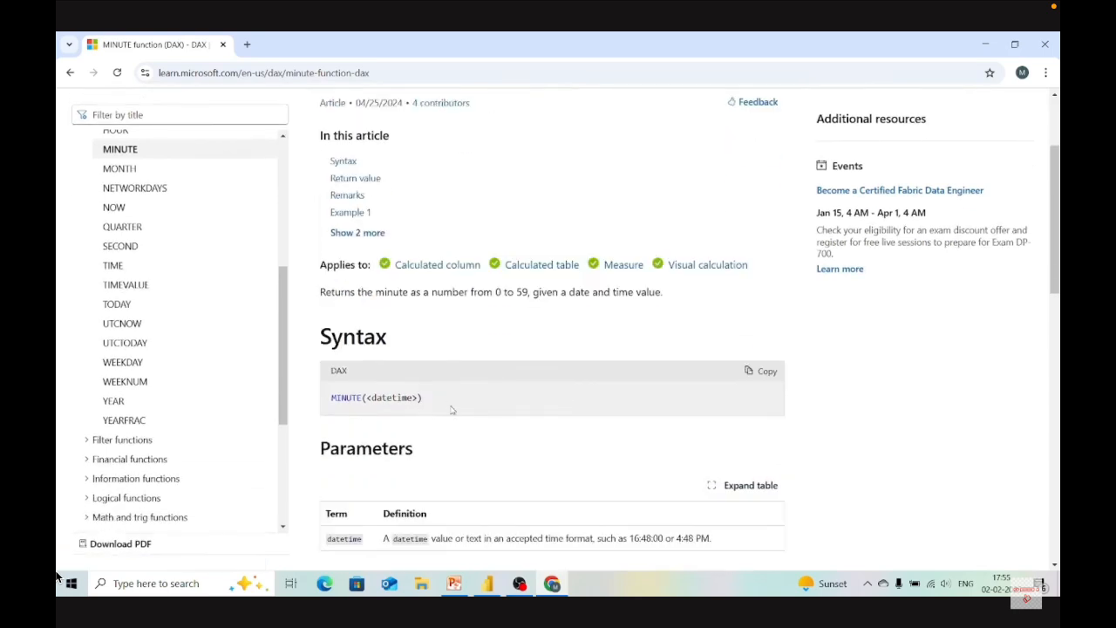
scroll(453, 425, down, 2)
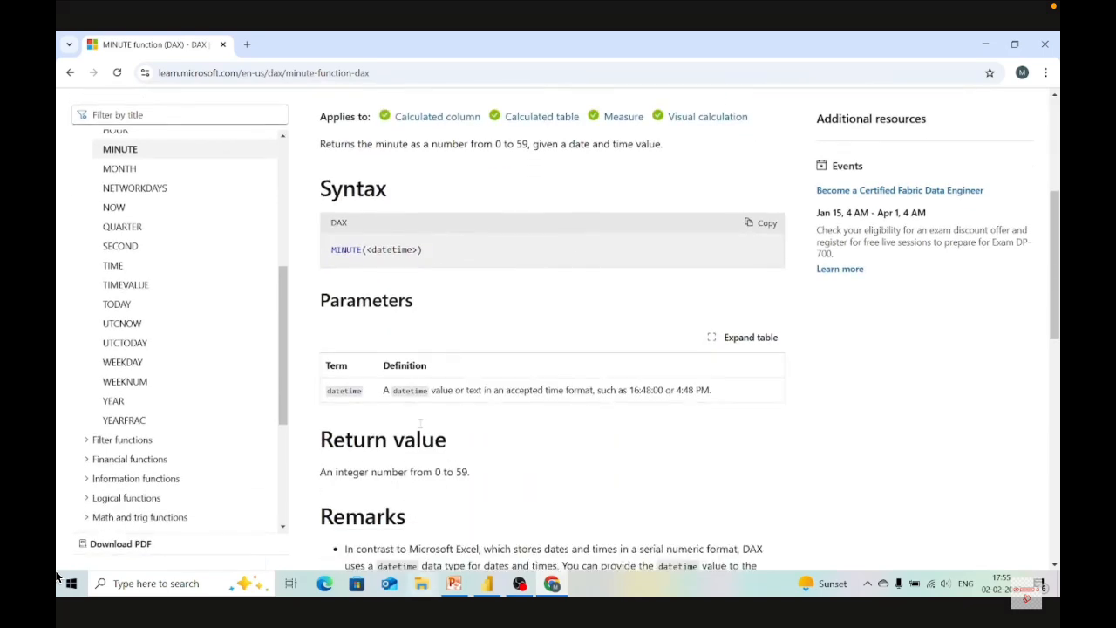
scroll(418, 419, up, 4)
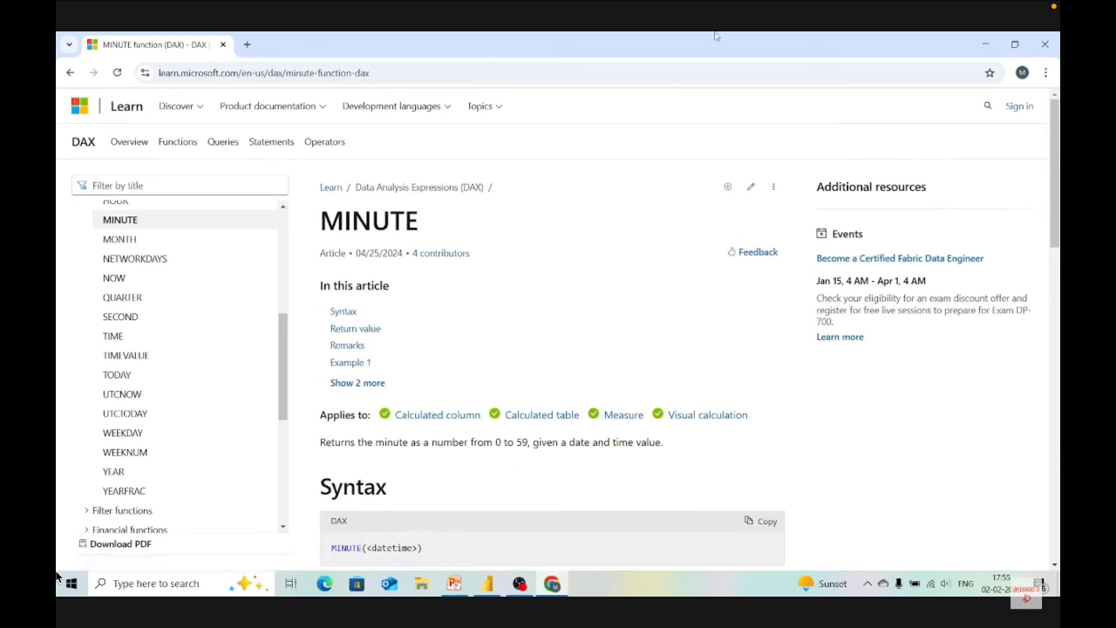
click(1047, 48)
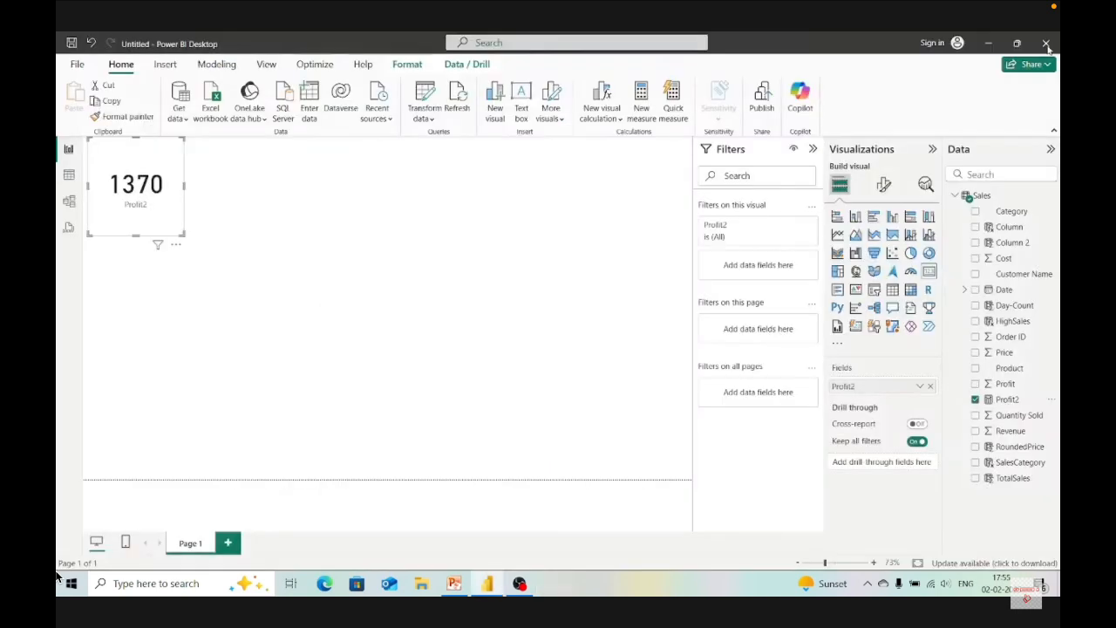